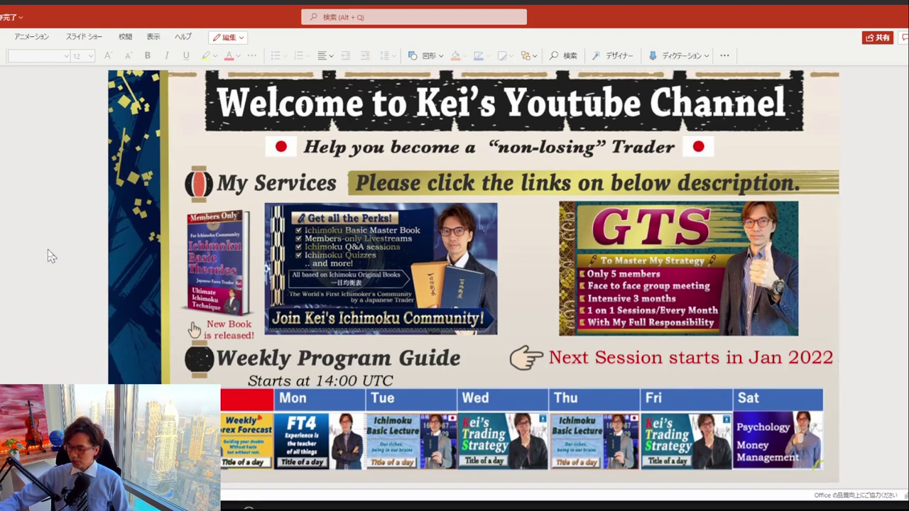
- Show the Disclaimer slide and return to the channel's welcome slide
{"action": "scroll", "coordinate": [50, 256], "scroll_direction": "down", "scroll_amount": 1}
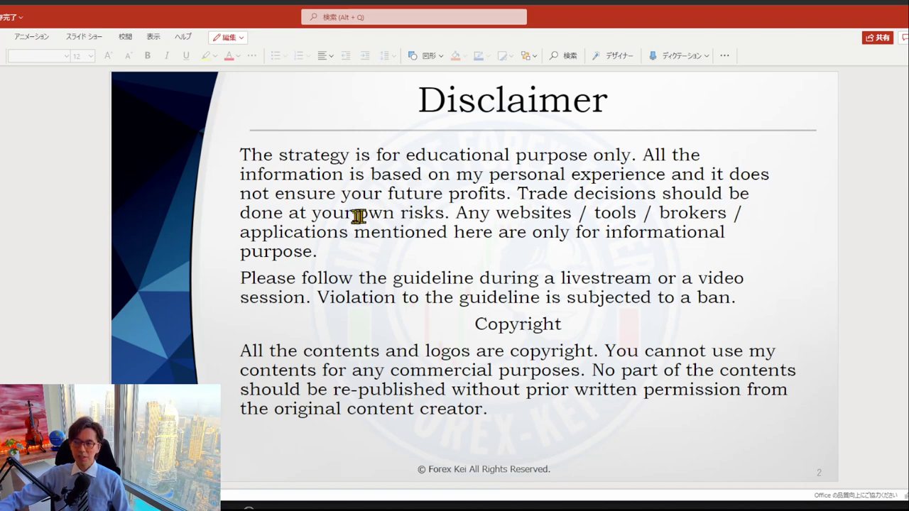
{"action": "left_click_drag", "start_coordinate": [298, 211], "coordinate": [445, 215]}
{"action": "left_click", "coordinate": [330, 262]}
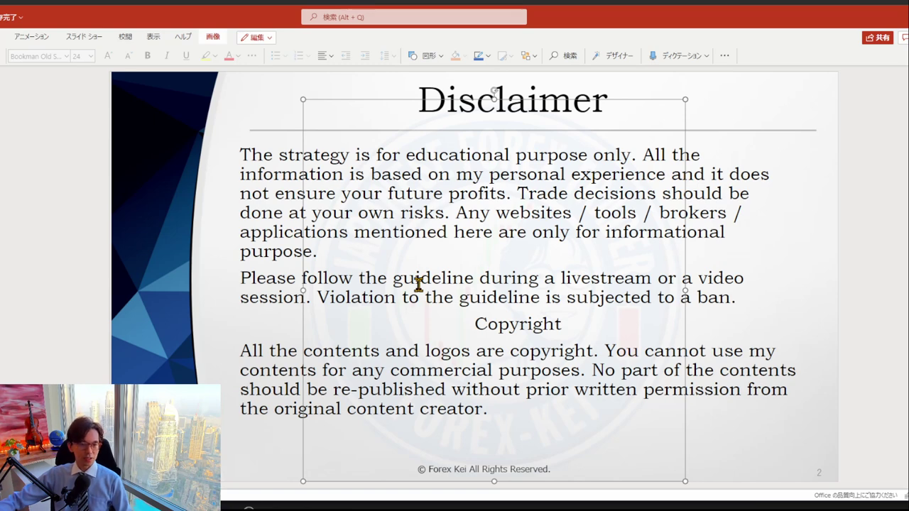
{"action": "left_click", "coordinate": [100, 227]}
{"action": "key", "text": "Page_Down"}
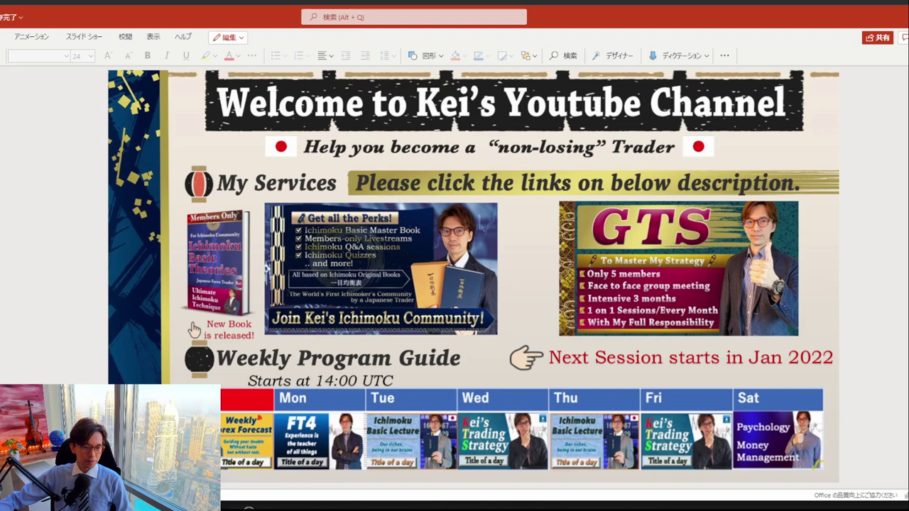
- Switch to TradingView and examine EURUSD's latest daily candles between the 1.15263 and 1.16849 horizontal lines
{"action": "key", "text": "alt+Tab"}
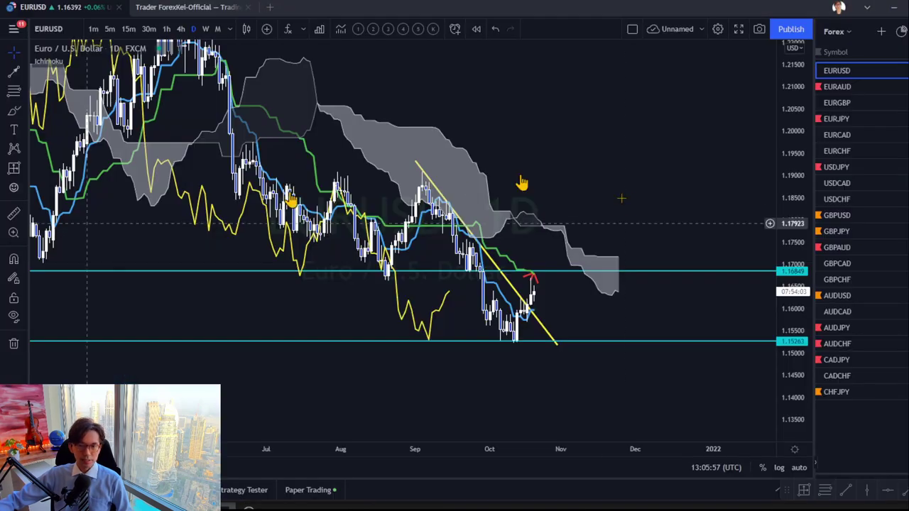
{"action": "left_click_drag", "start_coordinate": [617, 213], "coordinate": [530, 178]}
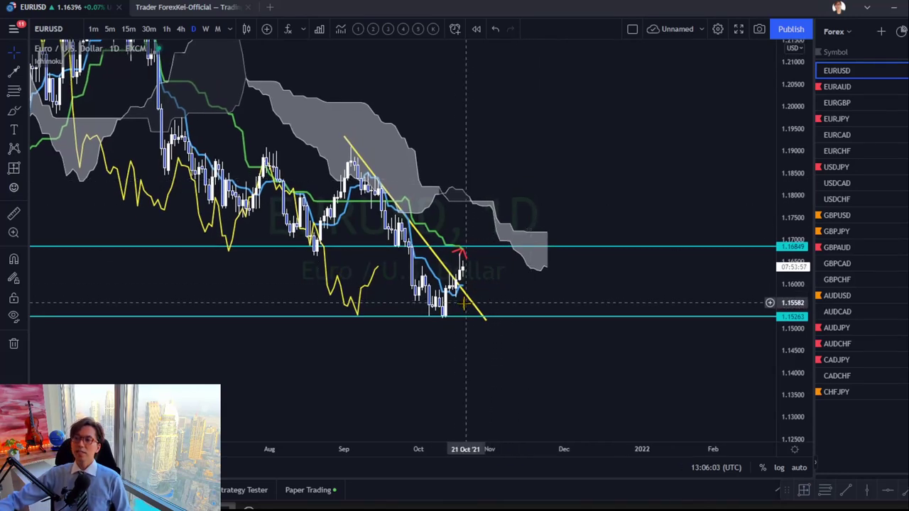
{"action": "left_click_drag", "start_coordinate": [434, 454], "coordinate": [327, 453]}
{"action": "left_click_drag", "start_coordinate": [309, 374], "coordinate": [610, 344]}
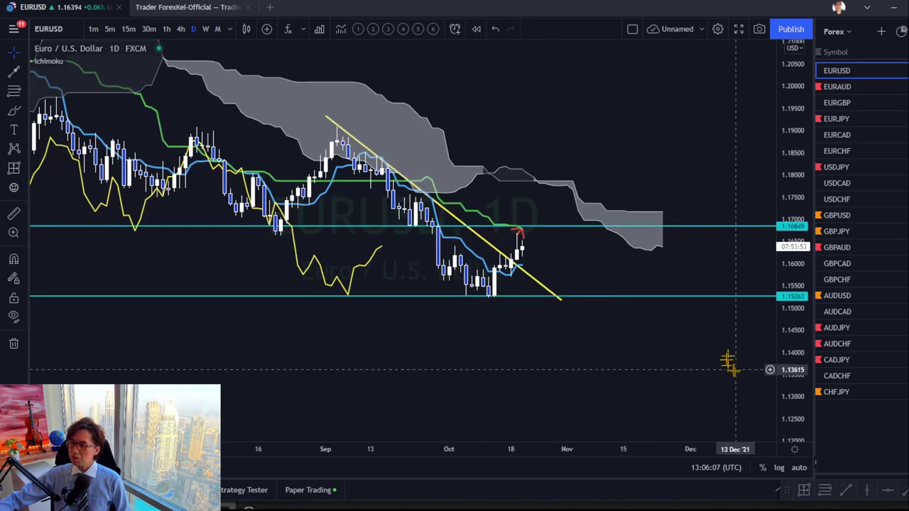
{"action": "left_click_drag", "start_coordinate": [771, 400], "coordinate": [781, 273]}
{"action": "left_click_drag", "start_coordinate": [681, 135], "coordinate": [547, 253]}
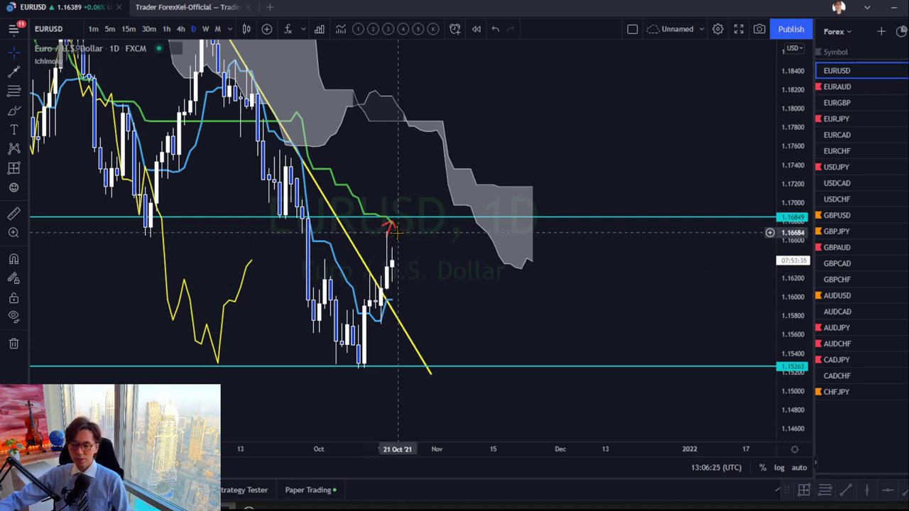
- Sketch temporary red arrows down and up from EURUSD's 1.16849 line at the latest candle, and clear both
{"action": "mouse_move", "coordinate": [398, 232]}
{"action": "left_mouse_down"}
{"action": "mouse_move", "coordinate": [424, 287]}
{"action": "mouse_move", "coordinate": [410, 294]}
{"action": "left_mouse_up"}
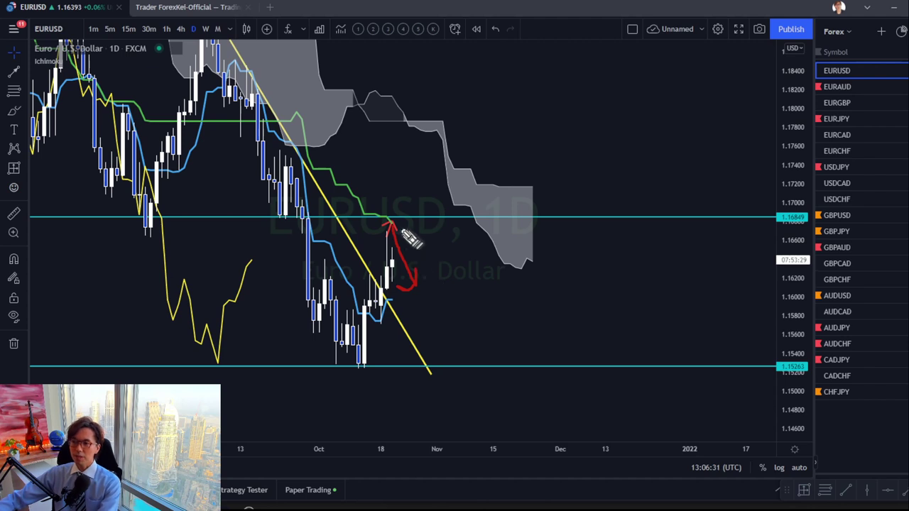
{"action": "mouse_move", "coordinate": [390, 225]}
{"action": "left_mouse_down"}
{"action": "mouse_move", "coordinate": [427, 200]}
{"action": "mouse_move", "coordinate": [418, 197]}
{"action": "mouse_move", "coordinate": [432, 209]}
{"action": "left_mouse_up"}
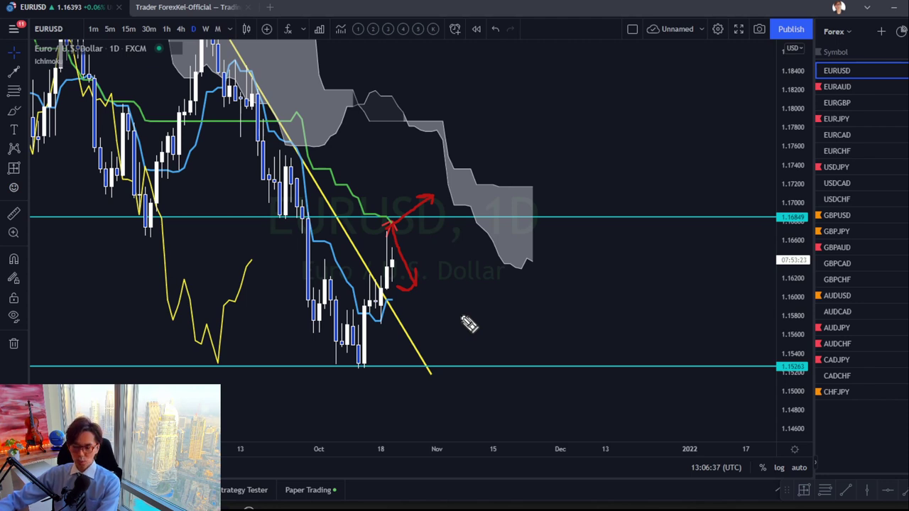
{"action": "key", "text": "ctrl+z"}
{"action": "key", "text": "ctrl+z"}
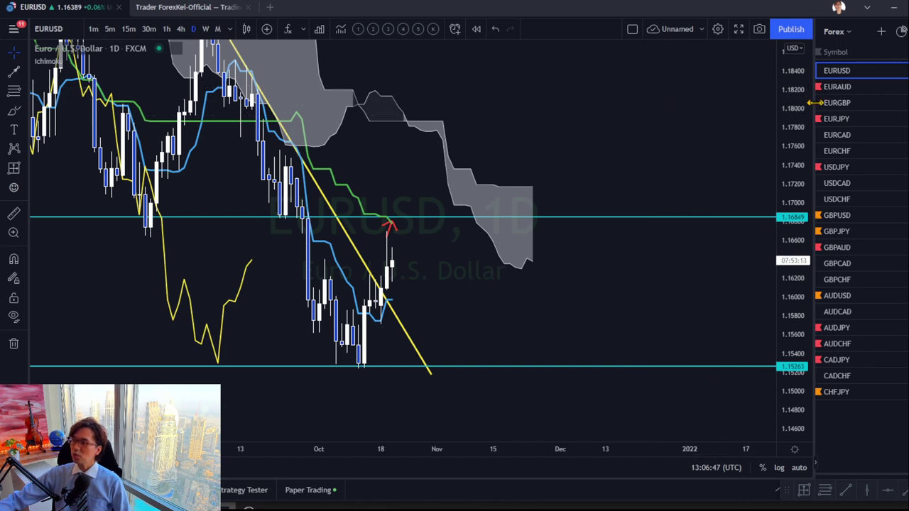
- Open the EURAUD chart and temporarily mark the future cloud, the green and blue lines and the yellow lagging line with red strokes
{"action": "left_click", "coordinate": [835, 87]}
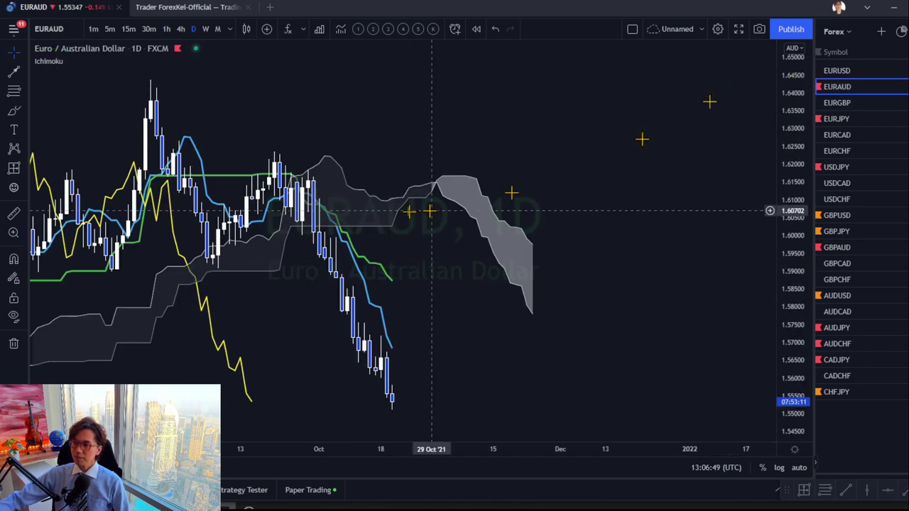
{"action": "left_click_drag", "start_coordinate": [541, 146], "coordinate": [592, 138]}
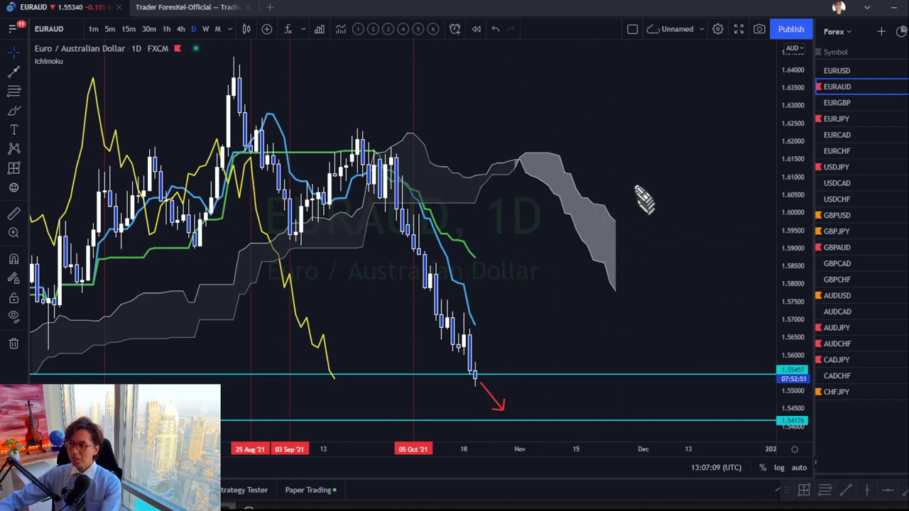
{"action": "left_click_drag", "start_coordinate": [632, 178], "coordinate": [648, 214]}
{"action": "mouse_move", "coordinate": [578, 271]}
{"action": "left_mouse_down"}
{"action": "mouse_move", "coordinate": [603, 306]}
{"action": "mouse_move", "coordinate": [596, 315]}
{"action": "left_mouse_up"}
{"action": "left_click_drag", "start_coordinate": [479, 226], "coordinate": [499, 257]}
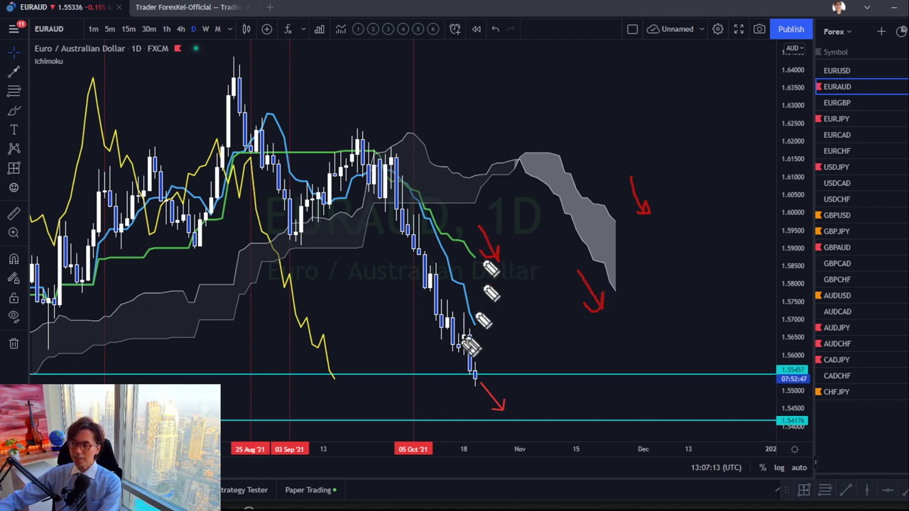
{"action": "left_click_drag", "start_coordinate": [473, 297], "coordinate": [497, 326]}
{"action": "left_click_drag", "start_coordinate": [338, 387], "coordinate": [355, 390]}
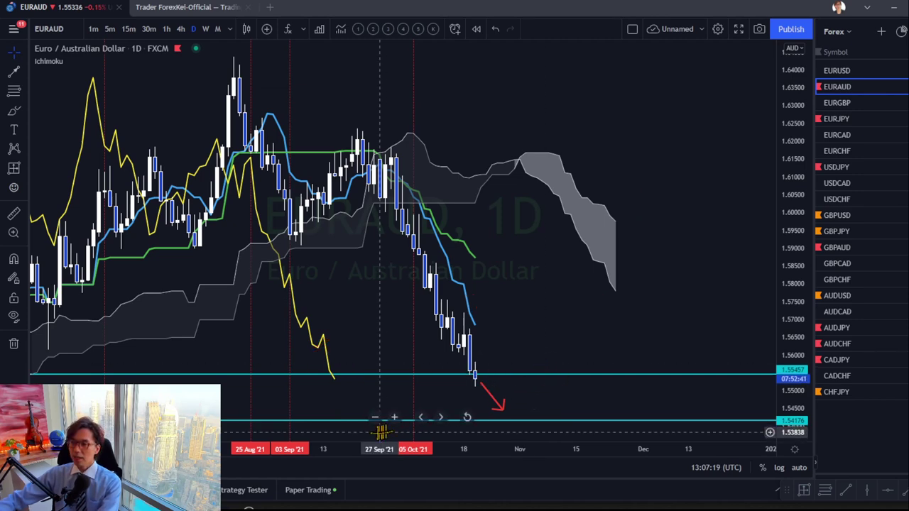
- Sketch temporary rebound and breakdown arrows around EURAUD's 1.54176 line, with older price history in view, and clear them
{"action": "left_click_drag", "start_coordinate": [366, 448], "coordinate": [497, 469]}
{"action": "left_click_drag", "start_coordinate": [700, 323], "coordinate": [725, 187]}
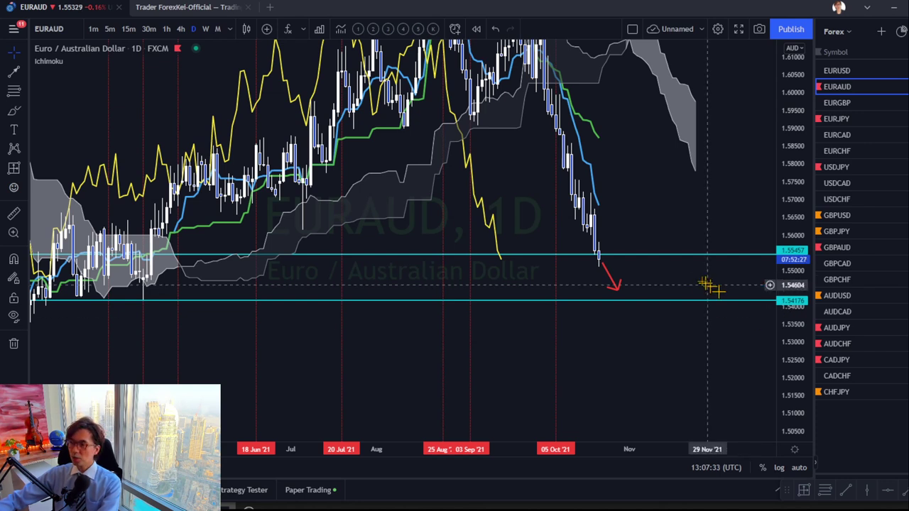
{"action": "mouse_move", "coordinate": [605, 269]}
{"action": "left_mouse_down"}
{"action": "mouse_move", "coordinate": [627, 302]}
{"action": "mouse_move", "coordinate": [662, 287]}
{"action": "mouse_move", "coordinate": [689, 349]}
{"action": "mouse_move", "coordinate": [678, 357]}
{"action": "mouse_move", "coordinate": [666, 300]}
{"action": "mouse_move", "coordinate": [689, 270]}
{"action": "mouse_move", "coordinate": [682, 258]}
{"action": "mouse_move", "coordinate": [694, 293]}
{"action": "left_mouse_up"}
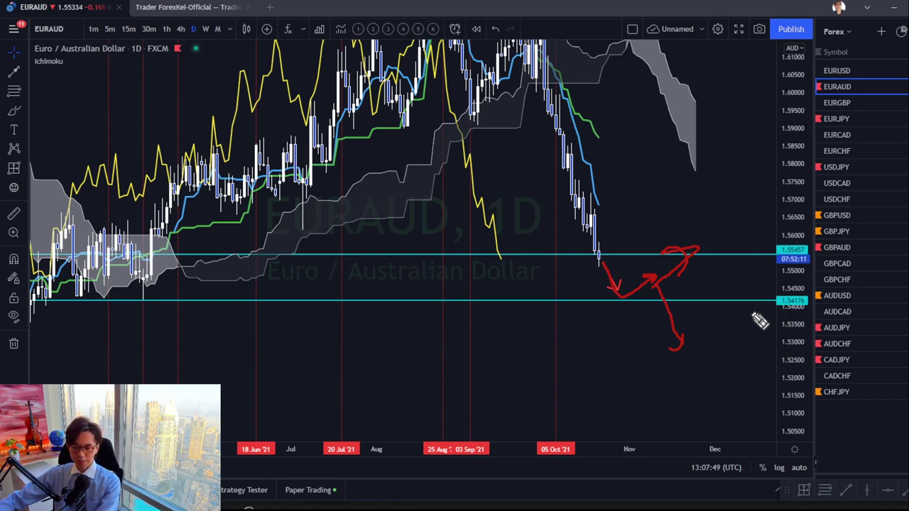
{"action": "key", "text": "ctrl+z"}
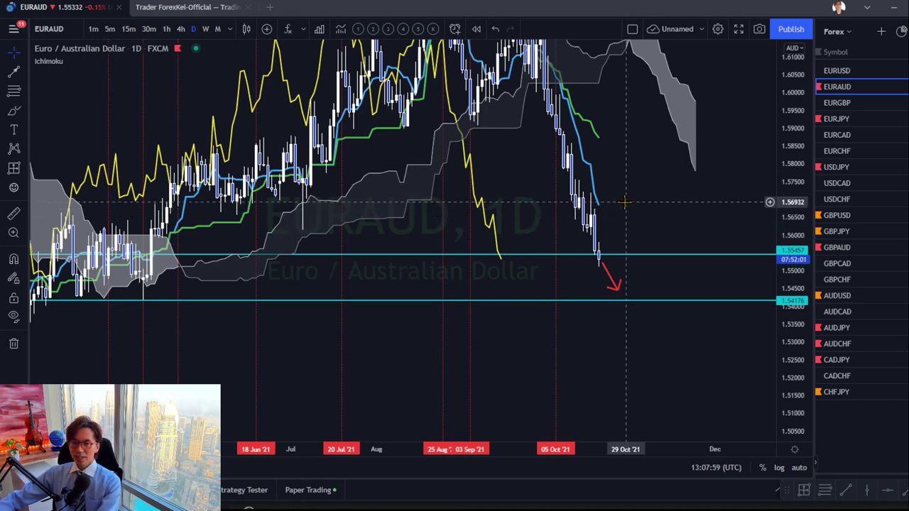
- Open the EURJPY chart and circle in red the future cloud, the blue and green lines and the yellow lagging line's tip
{"action": "left_click", "coordinate": [879, 121]}
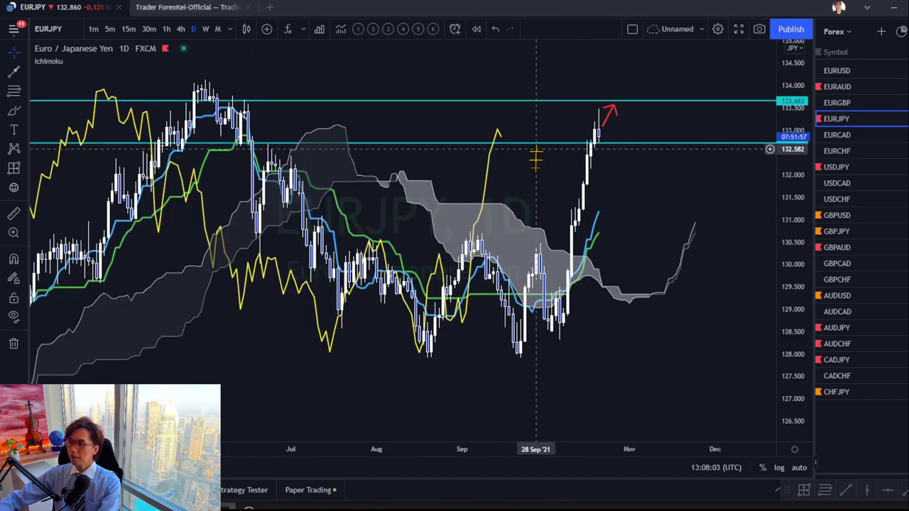
{"action": "left_click_drag", "start_coordinate": [772, 347], "coordinate": [653, 284]}
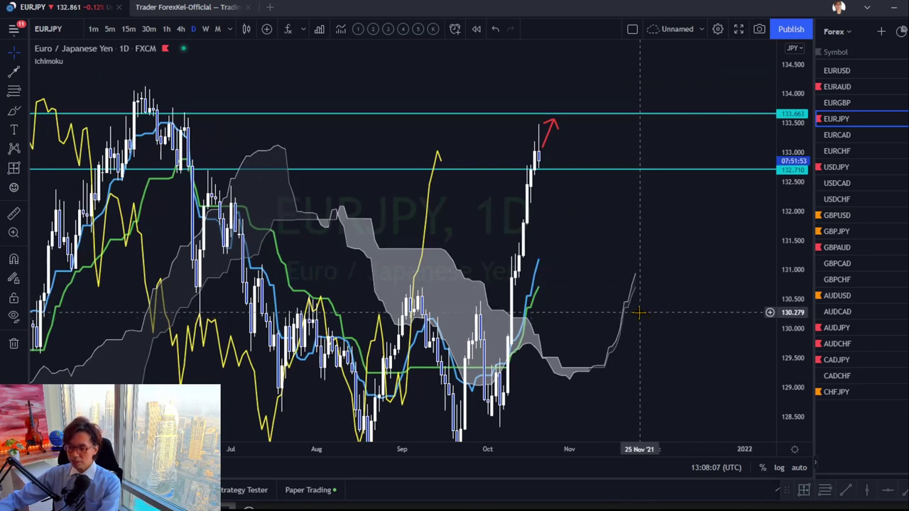
{"action": "mouse_move", "coordinate": [634, 343]}
{"action": "left_mouse_down"}
{"action": "mouse_move", "coordinate": [629, 254]}
{"action": "mouse_move", "coordinate": [596, 339]}
{"action": "left_mouse_up"}
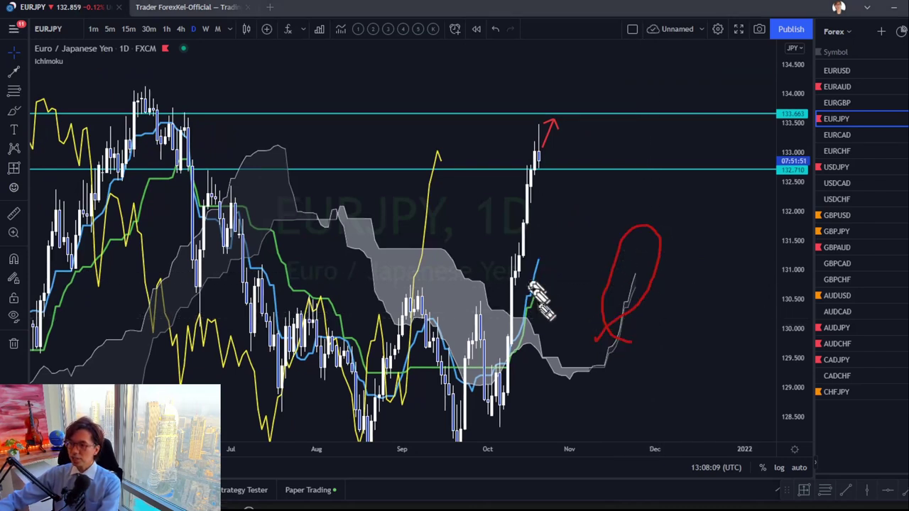
{"action": "mouse_move", "coordinate": [540, 313]}
{"action": "left_mouse_down"}
{"action": "mouse_move", "coordinate": [537, 268]}
{"action": "mouse_move", "coordinate": [543, 309]}
{"action": "left_mouse_up"}
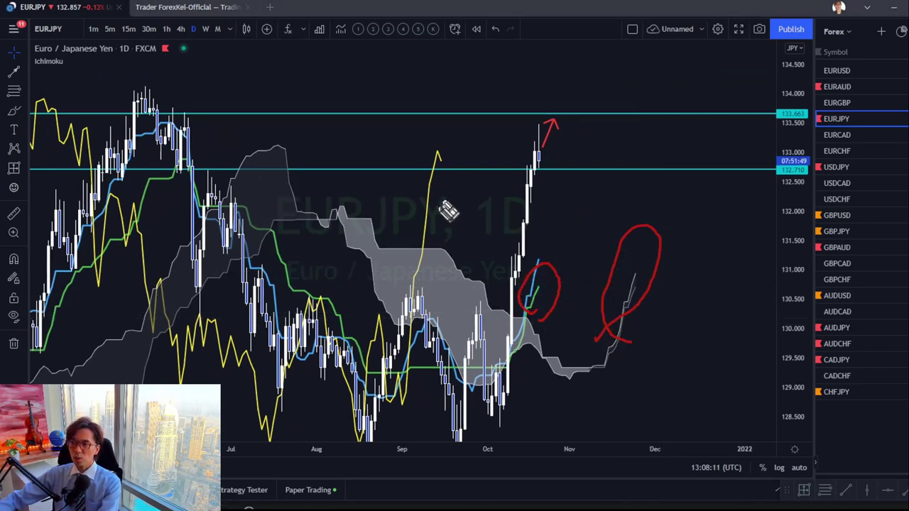
{"action": "left_click_drag", "start_coordinate": [428, 177], "coordinate": [449, 177]}
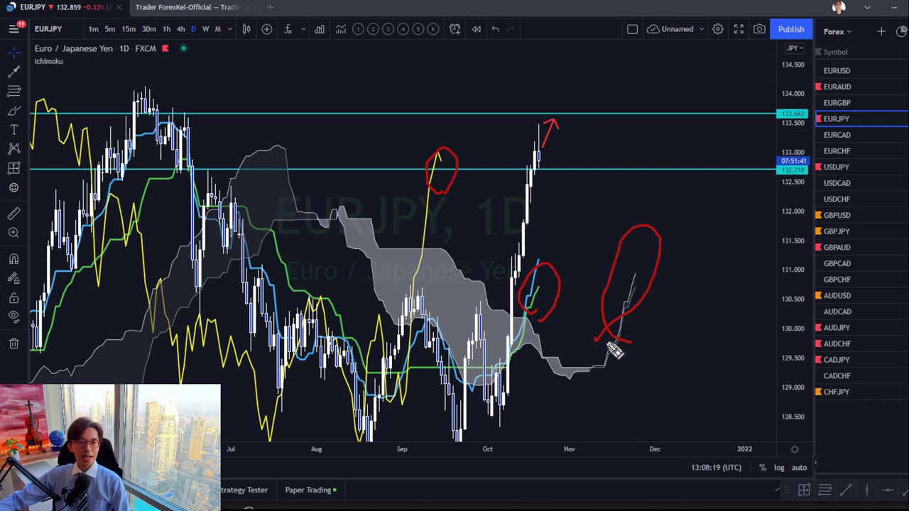
- Sketch pullback arrows from EURJPY's latest candle and from the 133.663 line, and clear all red markings
{"action": "mouse_move", "coordinate": [534, 155]}
{"action": "left_mouse_down"}
{"action": "mouse_move", "coordinate": [547, 146]}
{"action": "mouse_move", "coordinate": [568, 171]}
{"action": "mouse_move", "coordinate": [559, 172]}
{"action": "left_mouse_up"}
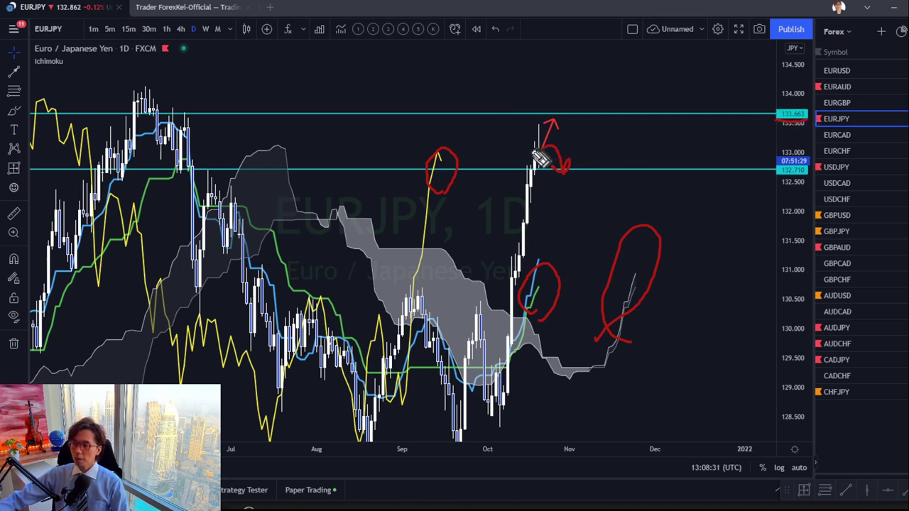
{"action": "mouse_move", "coordinate": [541, 160]}
{"action": "left_mouse_down"}
{"action": "mouse_move", "coordinate": [562, 127]}
{"action": "mouse_move", "coordinate": [588, 134]}
{"action": "mouse_move", "coordinate": [599, 152]}
{"action": "left_mouse_up"}
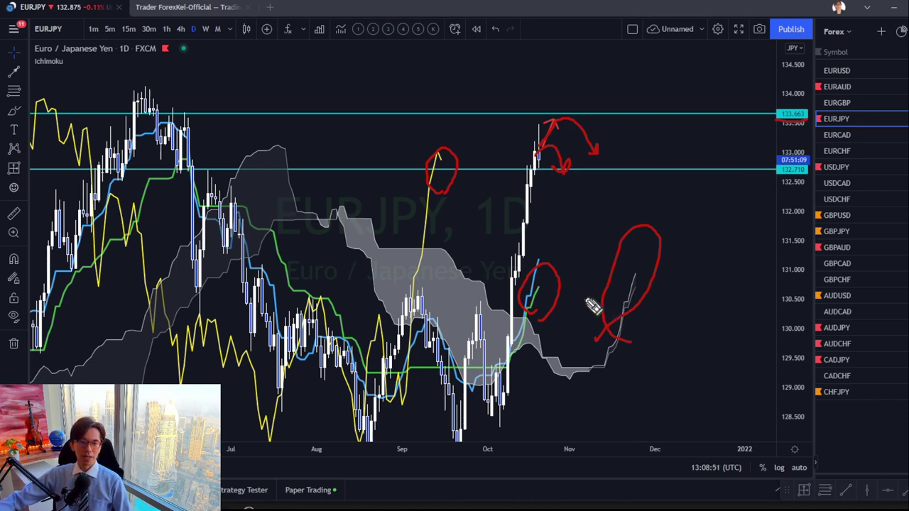
{"action": "left_click_drag", "start_coordinate": [593, 290], "coordinate": [564, 187]}
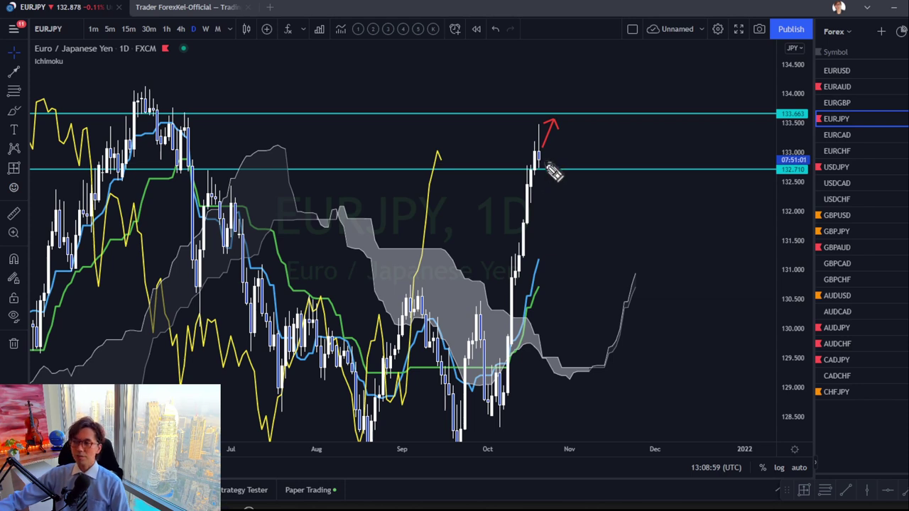
{"action": "left_click_drag", "start_coordinate": [546, 157], "coordinate": [561, 200]}
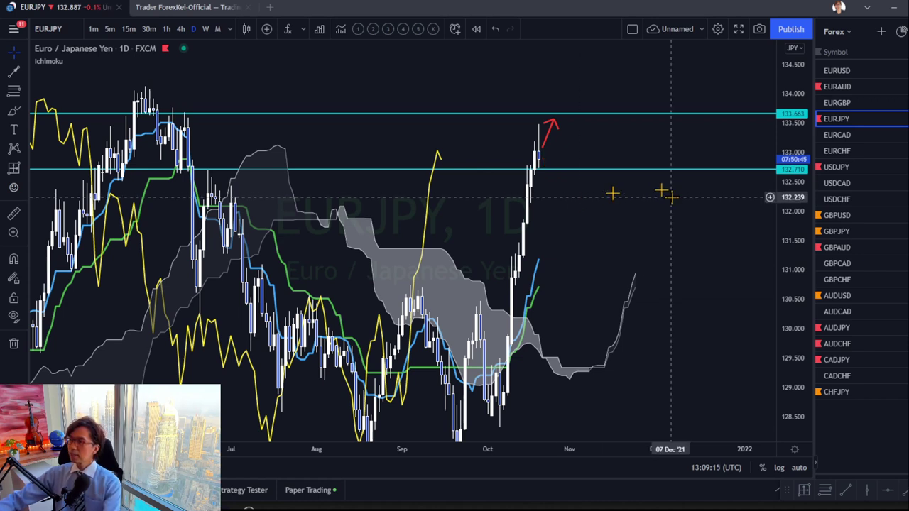
- Open the USDJPY chart and examine the latest daily candles around the 114.502 and 114.755 lines
{"action": "left_click", "coordinate": [836, 167]}
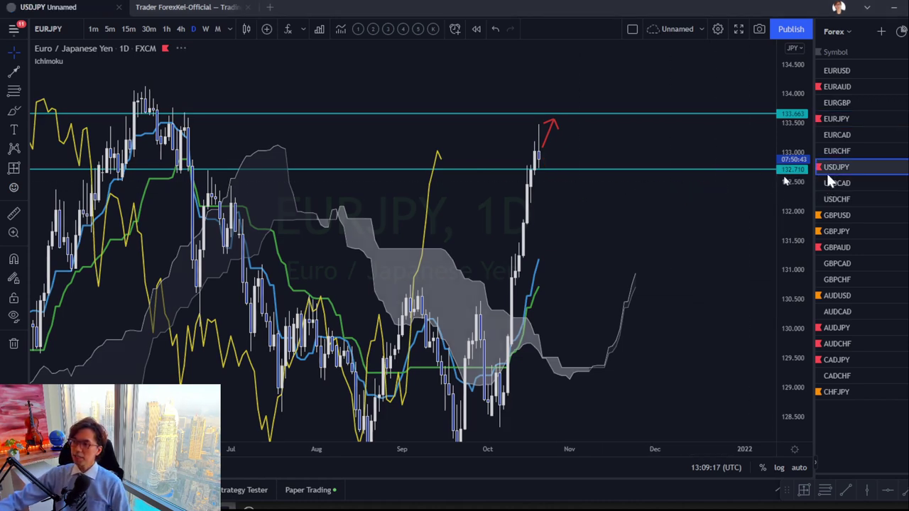
{"action": "left_click_drag", "start_coordinate": [678, 192], "coordinate": [675, 224]}
{"action": "left_click_drag", "start_coordinate": [787, 347], "coordinate": [706, 213]}
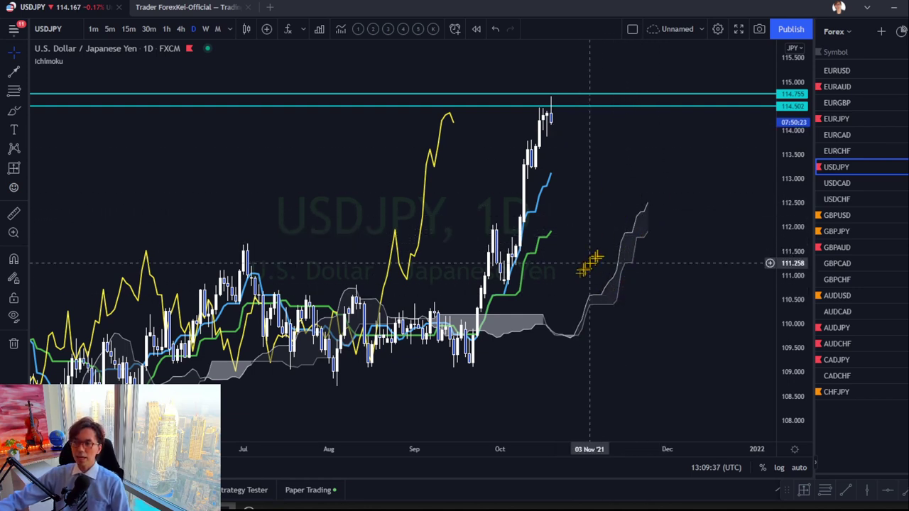
{"action": "left_click_drag", "start_coordinate": [596, 201], "coordinate": [568, 233]}
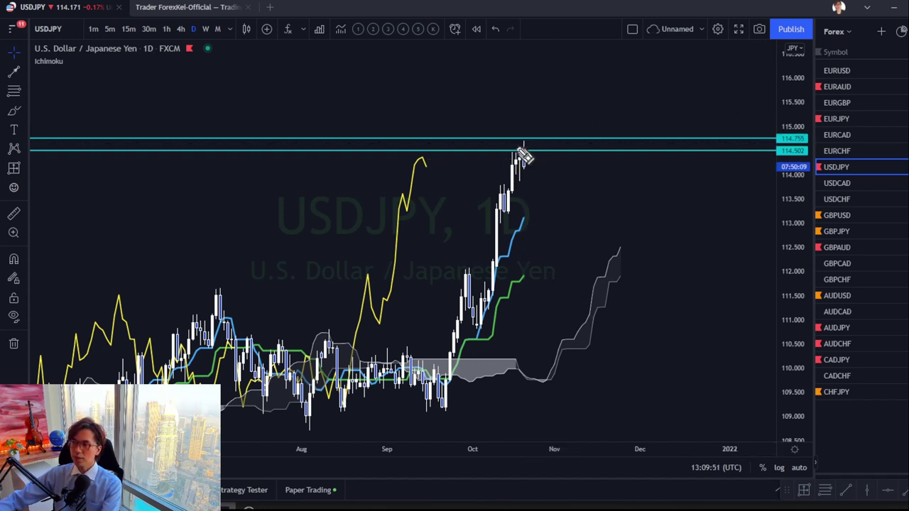
- Box USDJPY's 114.502–114.755 zone, sketch a pullback and rebound through it in red, and clear the markings
{"action": "mouse_move", "coordinate": [540, 153]}
{"action": "left_mouse_down"}
{"action": "mouse_move", "coordinate": [541, 139]}
{"action": "mouse_move", "coordinate": [509, 133]}
{"action": "mouse_move", "coordinate": [511, 149]}
{"action": "left_mouse_up"}
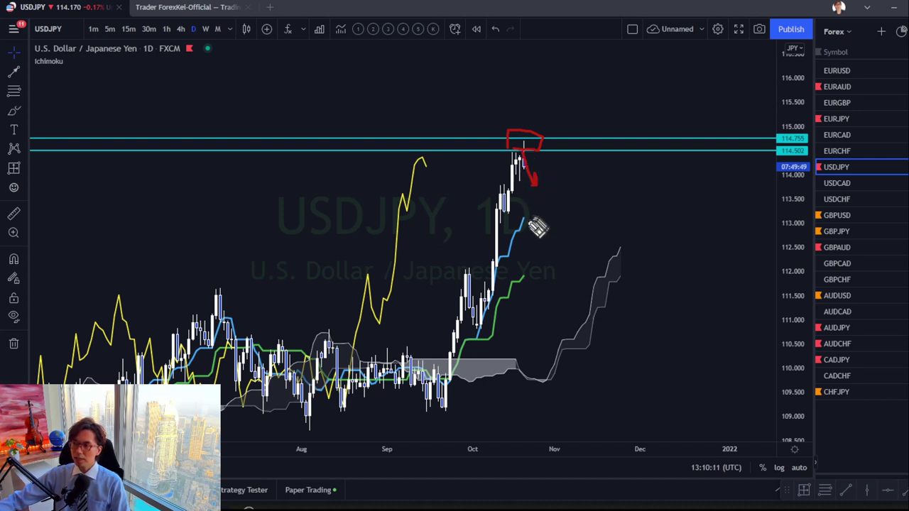
{"action": "left_click_drag", "start_coordinate": [523, 218], "coordinate": [589, 139]}
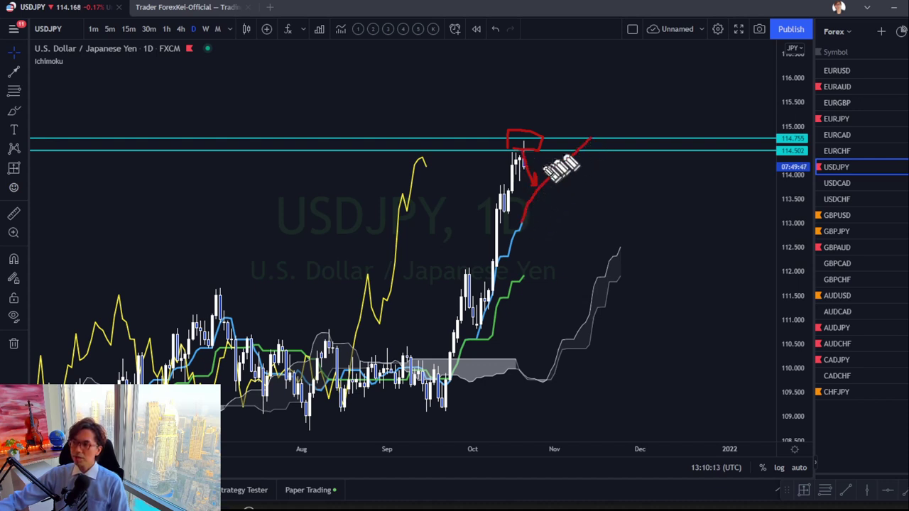
{"action": "mouse_move", "coordinate": [545, 190]}
{"action": "left_mouse_down"}
{"action": "mouse_move", "coordinate": [578, 149]}
{"action": "mouse_move", "coordinate": [573, 125]}
{"action": "mouse_move", "coordinate": [583, 152]}
{"action": "left_mouse_up"}
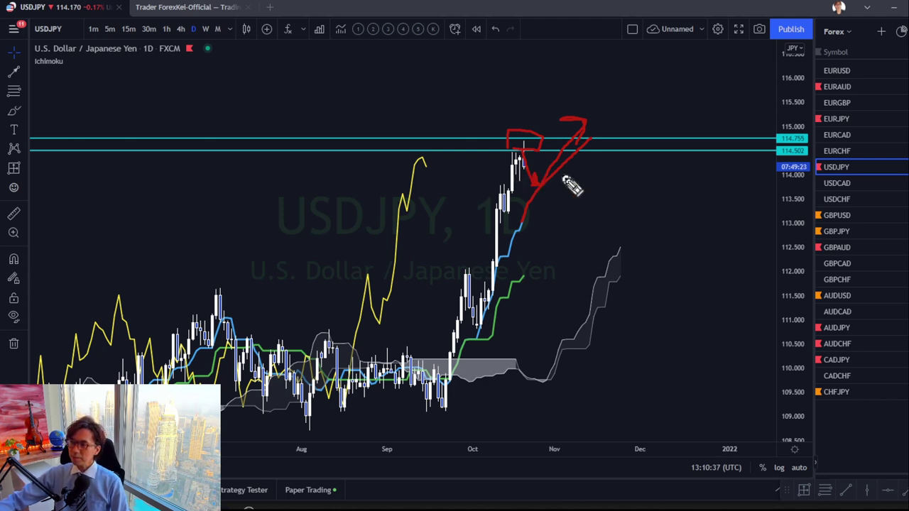
{"action": "left_click", "coordinate": [574, 157]}
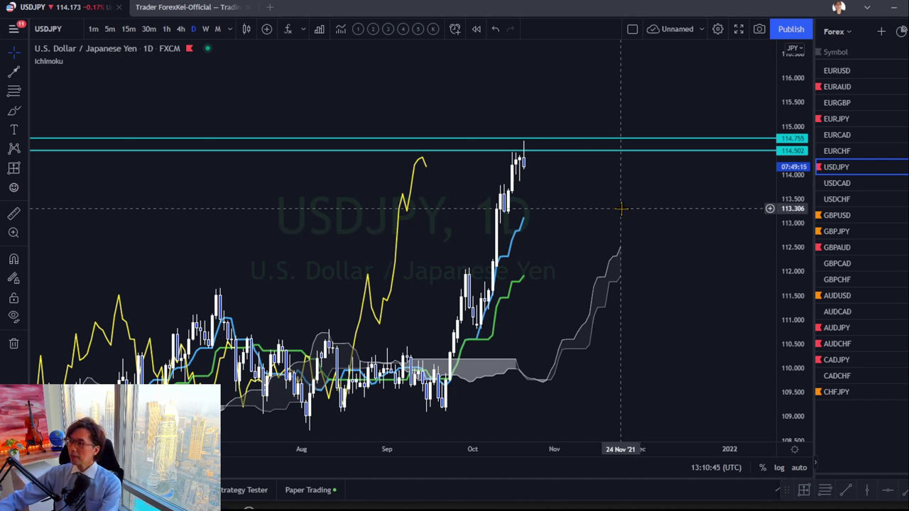
- Open the GBPUSD chart and enlarge the latest daily candles around the 1.38290 line and the cloud
{"action": "left_click", "coordinate": [834, 215]}
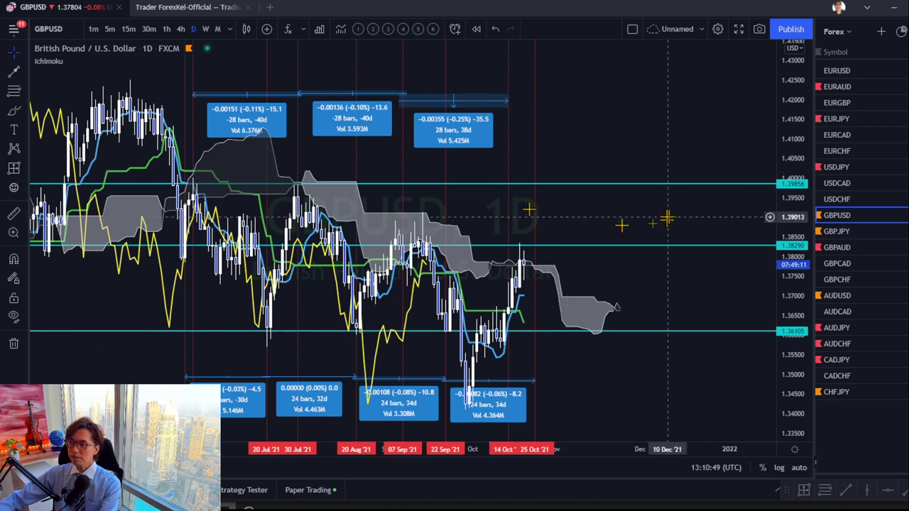
{"action": "left_click_drag", "start_coordinate": [544, 449], "coordinate": [405, 450]}
{"action": "left_click_drag", "start_coordinate": [559, 249], "coordinate": [619, 244]}
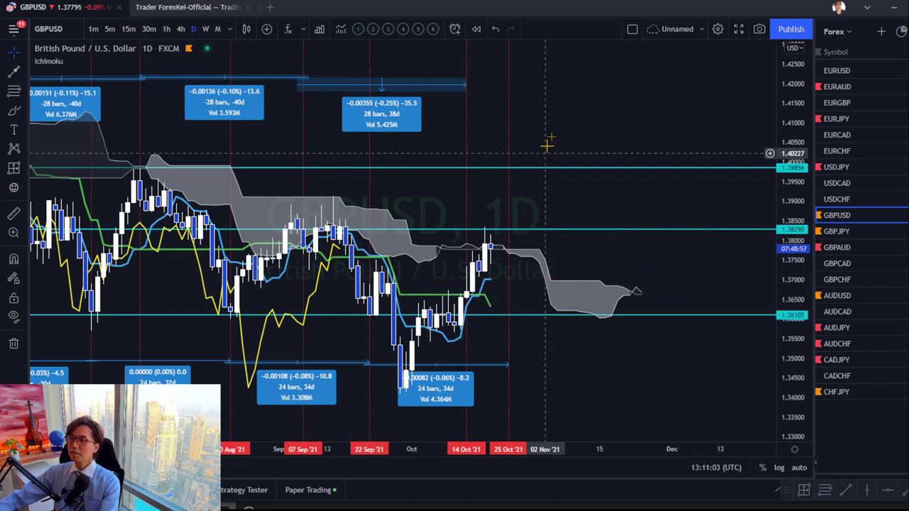
- Switch GBPUSD to 4 hours, sketch rising arrows along the cloud, base line and latest candle through 1.38290, and clear them
{"action": "left_click", "coordinate": [181, 32]}
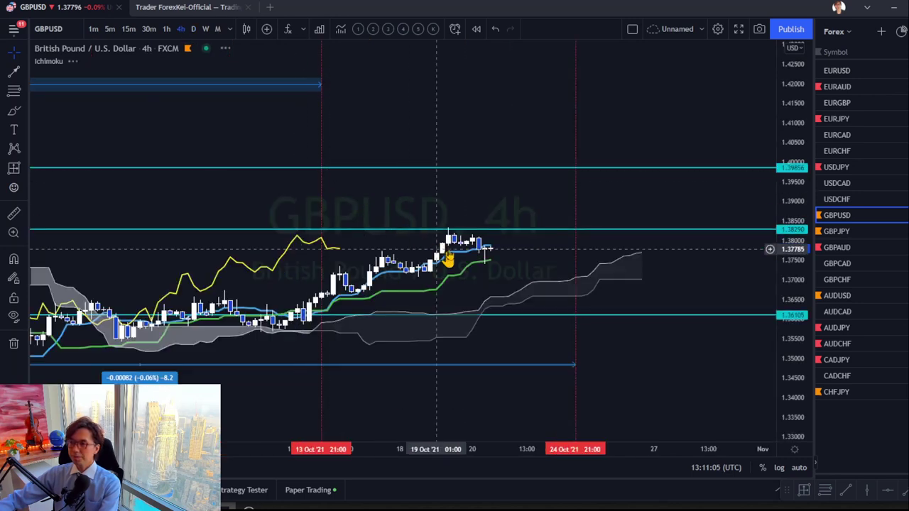
{"action": "left_click_drag", "start_coordinate": [783, 390], "coordinate": [664, 211]}
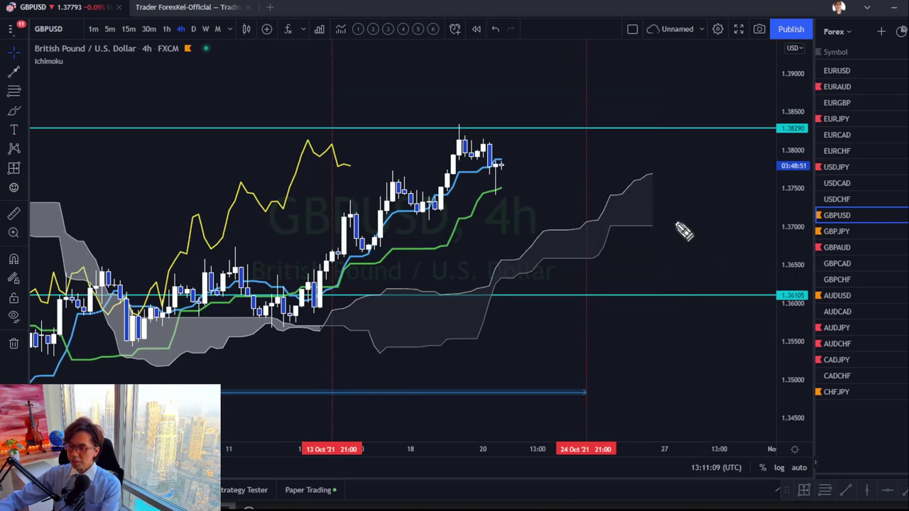
{"action": "mouse_move", "coordinate": [583, 188]}
{"action": "left_mouse_down"}
{"action": "mouse_move", "coordinate": [653, 140]}
{"action": "mouse_move", "coordinate": [650, 168]}
{"action": "left_mouse_up"}
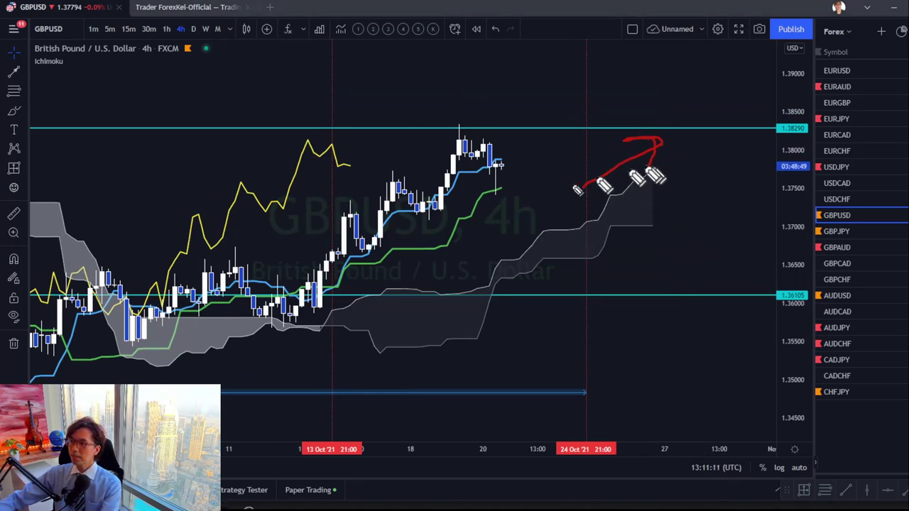
{"action": "mouse_move", "coordinate": [463, 234]}
{"action": "left_mouse_down"}
{"action": "mouse_move", "coordinate": [549, 186]}
{"action": "mouse_move", "coordinate": [541, 195]}
{"action": "left_mouse_up"}
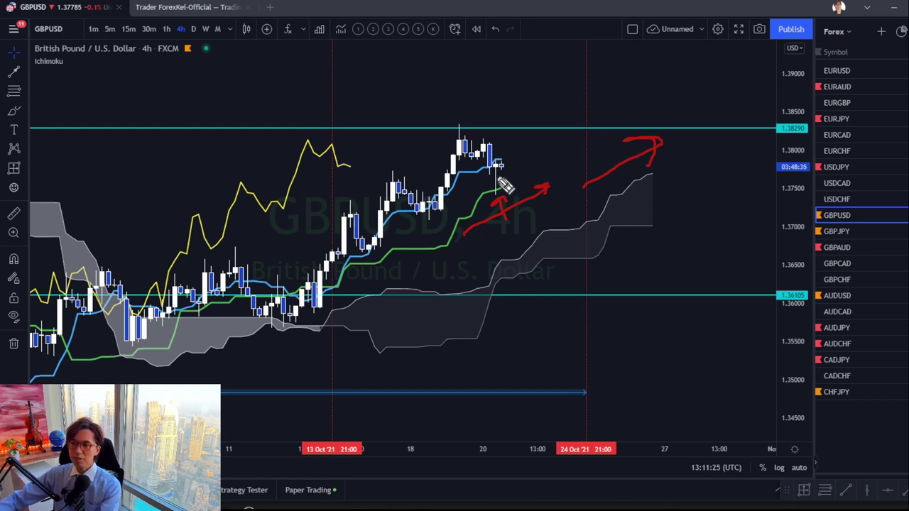
{"action": "mouse_move", "coordinate": [501, 166]}
{"action": "left_mouse_down"}
{"action": "mouse_move", "coordinate": [560, 105]}
{"action": "mouse_move", "coordinate": [568, 113]}
{"action": "left_mouse_up"}
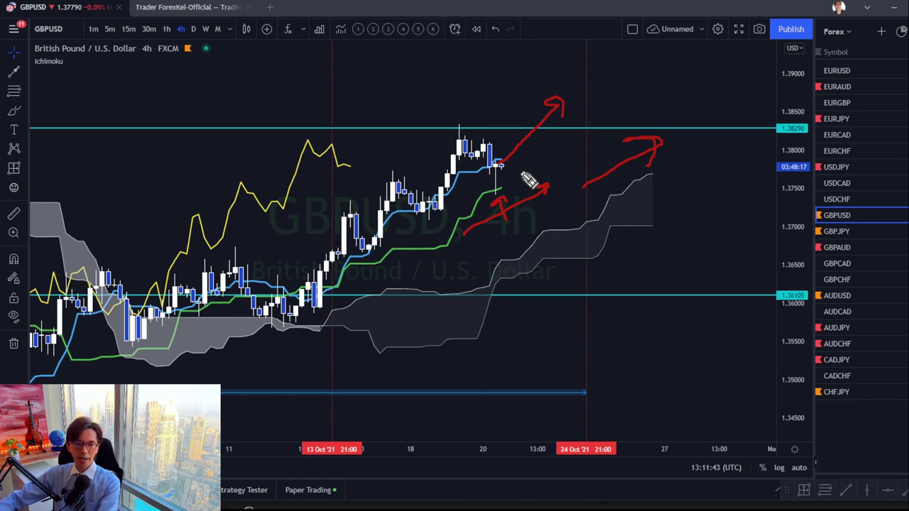
{"action": "left_click", "coordinate": [554, 110]}
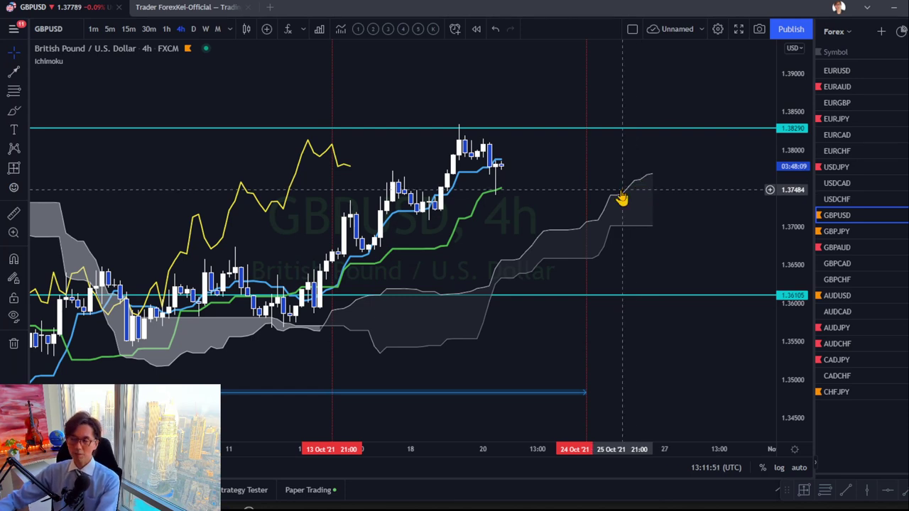
- Open the GBPJPY chart on the daily timeframe and examine the latest candles around the 157.416 and 160.133 lines
{"action": "left_click", "coordinate": [836, 231]}
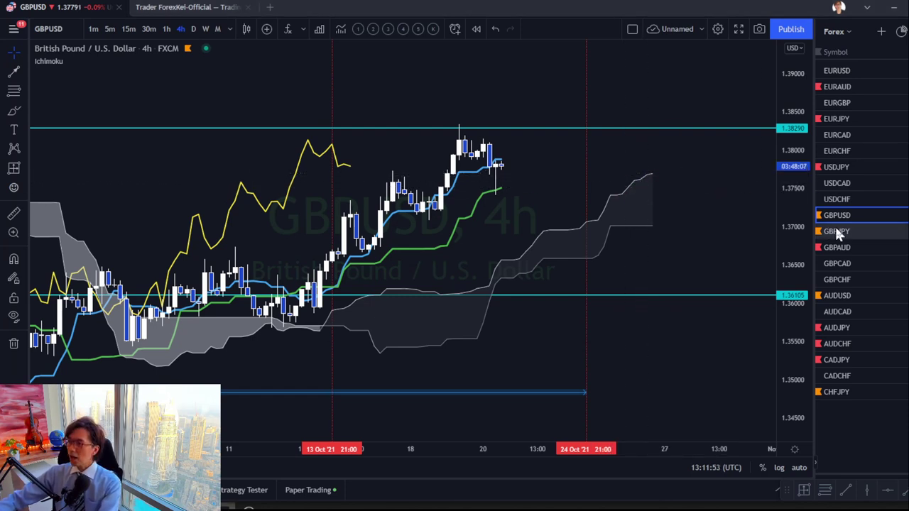
{"action": "left_click_drag", "start_coordinate": [545, 211], "coordinate": [537, 304]}
{"action": "left_click", "coordinate": [195, 29]}
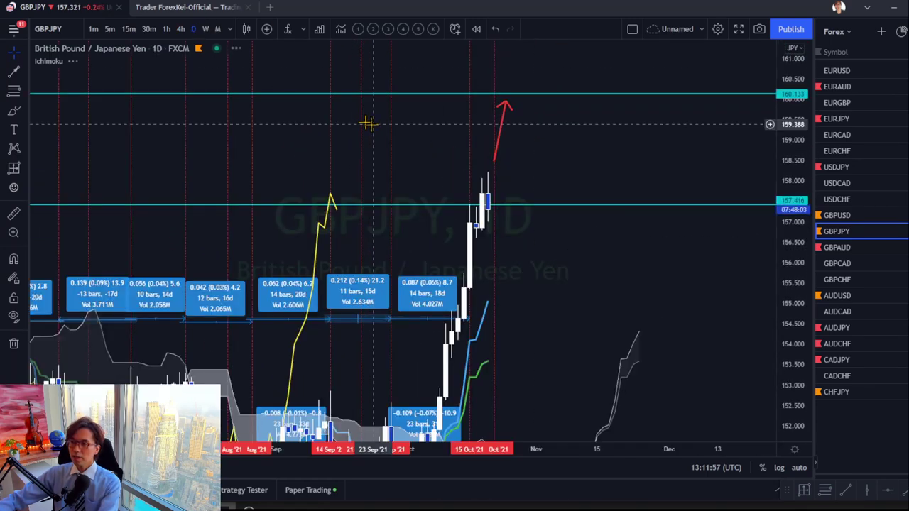
{"action": "left_click_drag", "start_coordinate": [776, 126], "coordinate": [629, 237]}
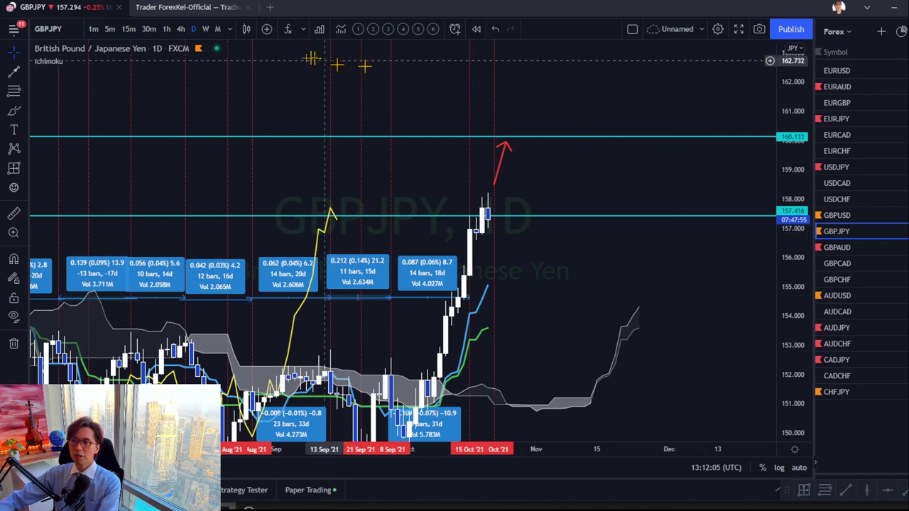
- Switch GBPJPY to 4 hours, draw rising arrows along both cloud edges and the base line, and circle the lagging line's end
{"action": "left_click", "coordinate": [182, 28]}
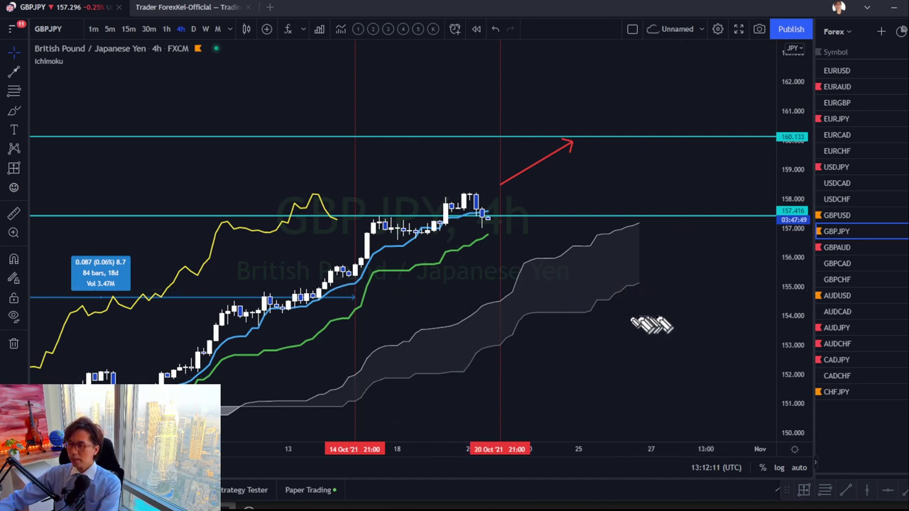
{"action": "mouse_move", "coordinate": [603, 320]}
{"action": "left_mouse_down"}
{"action": "mouse_move", "coordinate": [638, 294]}
{"action": "mouse_move", "coordinate": [643, 305]}
{"action": "left_mouse_up"}
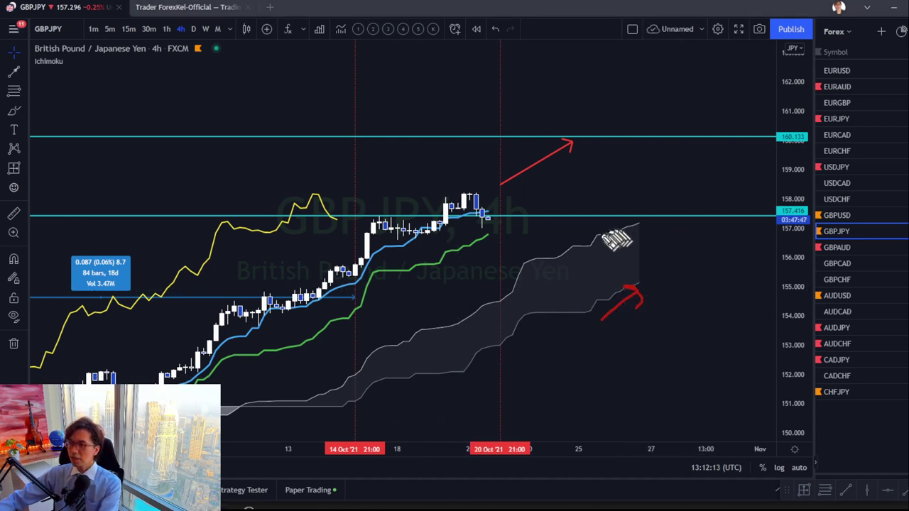
{"action": "left_click_drag", "start_coordinate": [628, 210], "coordinate": [659, 206]}
{"action": "mouse_move", "coordinate": [463, 270]}
{"action": "left_mouse_down"}
{"action": "mouse_move", "coordinate": [495, 246]}
{"action": "mouse_move", "coordinate": [489, 263]}
{"action": "left_mouse_up"}
{"action": "left_click_drag", "start_coordinate": [351, 193], "coordinate": [316, 229]}
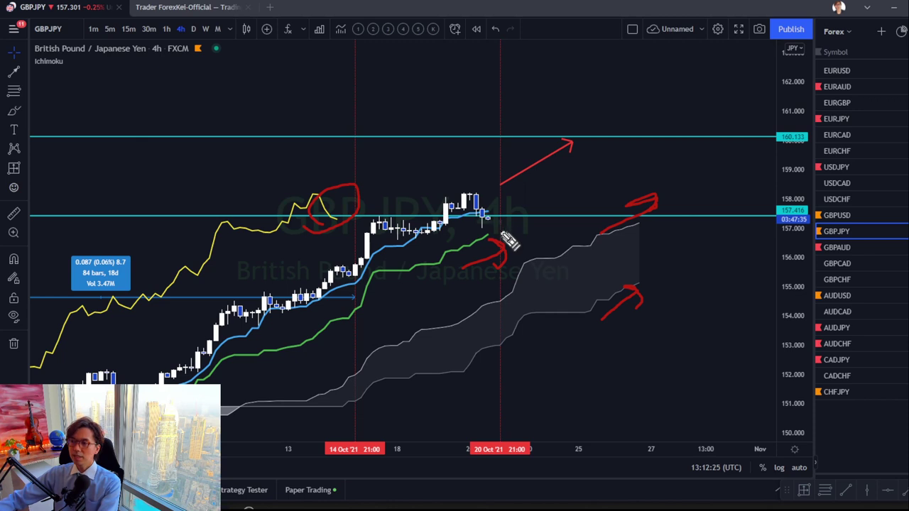
- Sketch GBPJPY's rebound from the base line past 160.133, mark a drop with a cross, and clear all red markings
{"action": "mouse_move", "coordinate": [482, 213]}
{"action": "left_mouse_down"}
{"action": "mouse_move", "coordinate": [507, 225]}
{"action": "mouse_move", "coordinate": [542, 142]}
{"action": "mouse_move", "coordinate": [573, 149]}
{"action": "left_mouse_up"}
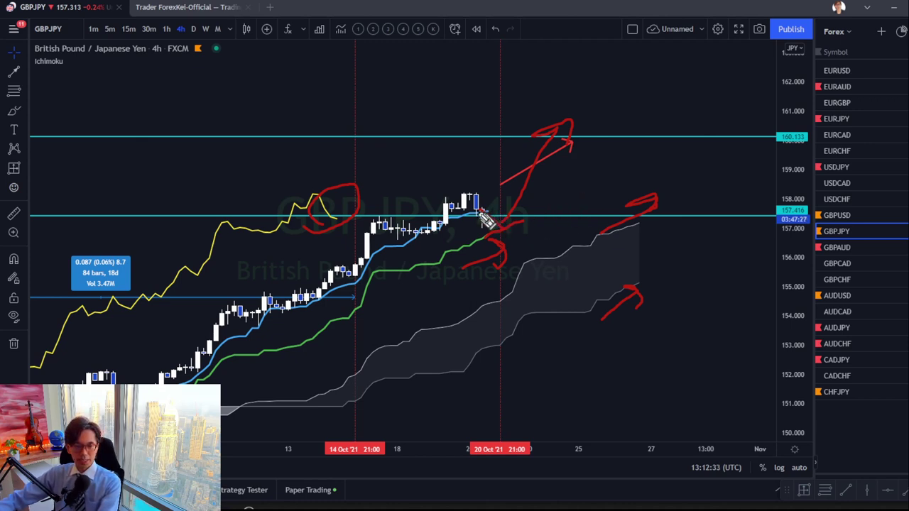
{"action": "mouse_move", "coordinate": [490, 227]}
{"action": "left_mouse_down"}
{"action": "mouse_move", "coordinate": [522, 253]}
{"action": "mouse_move", "coordinate": [507, 260]}
{"action": "mouse_move", "coordinate": [544, 251]}
{"action": "left_mouse_up"}
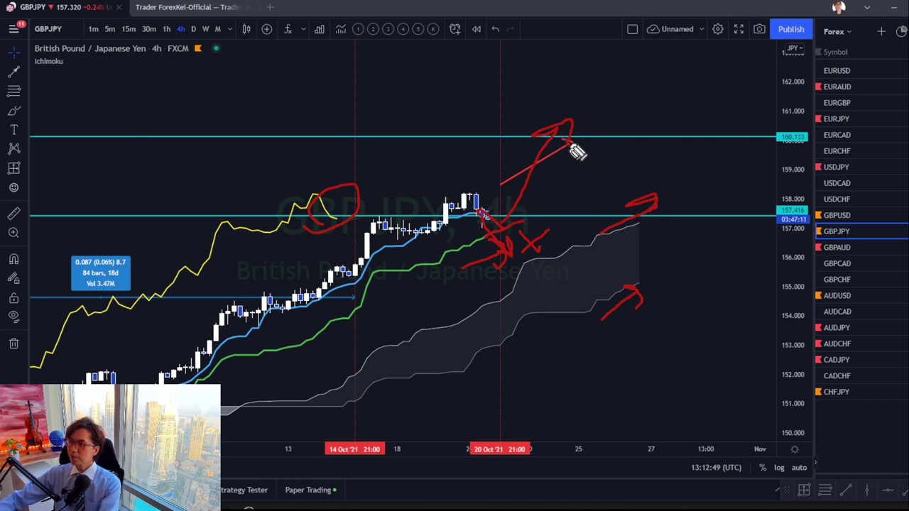
{"action": "key", "text": "e"}
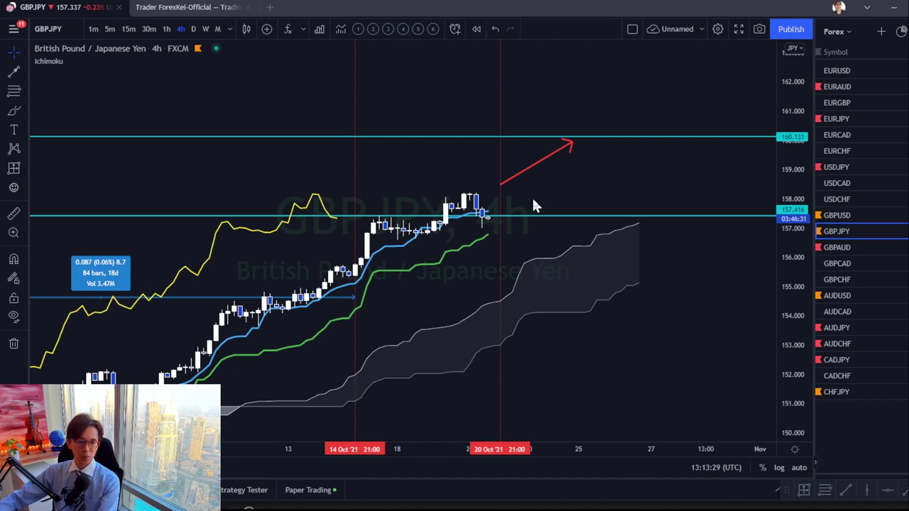
- Open the GBPAUD chart on the daily timeframe and bring the latest candles and the 1.82555 line into view
{"action": "left_click", "coordinate": [834, 247]}
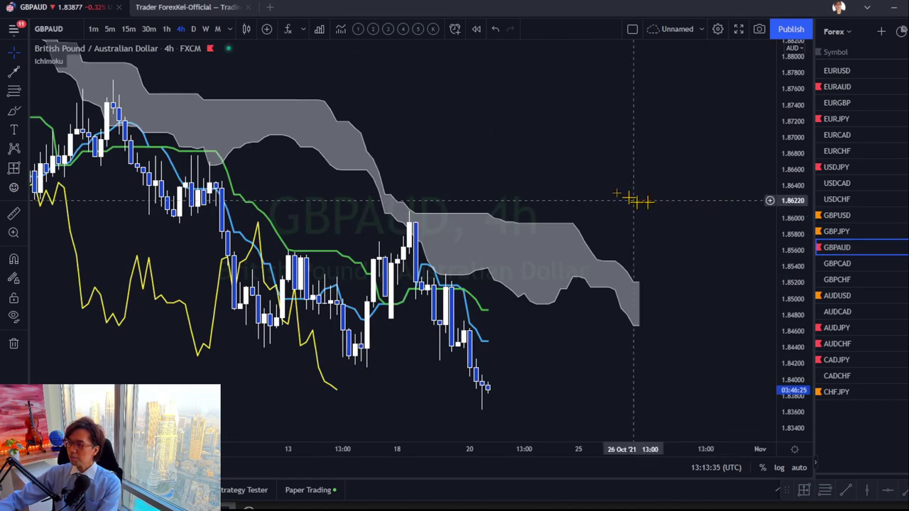
{"action": "left_click", "coordinate": [194, 29]}
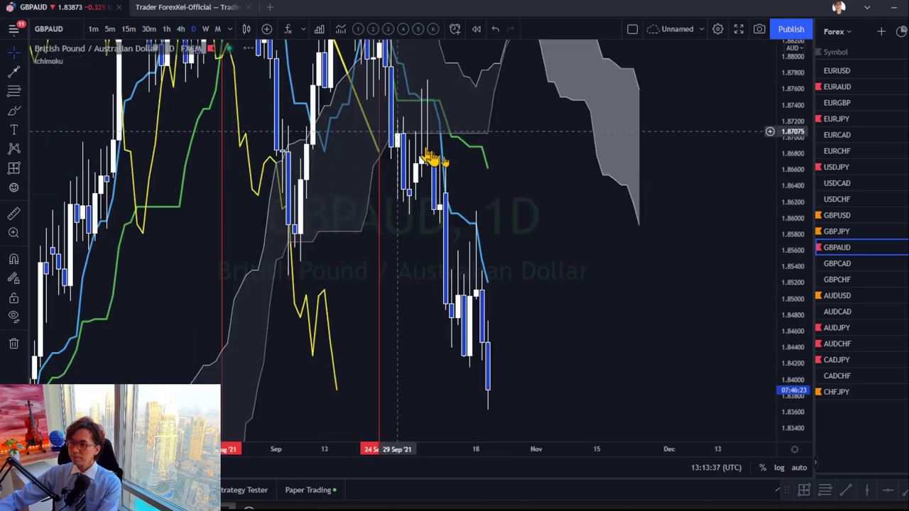
{"action": "left_click_drag", "start_coordinate": [796, 145], "coordinate": [771, 294]}
{"action": "left_click_drag", "start_coordinate": [609, 239], "coordinate": [585, 243]}
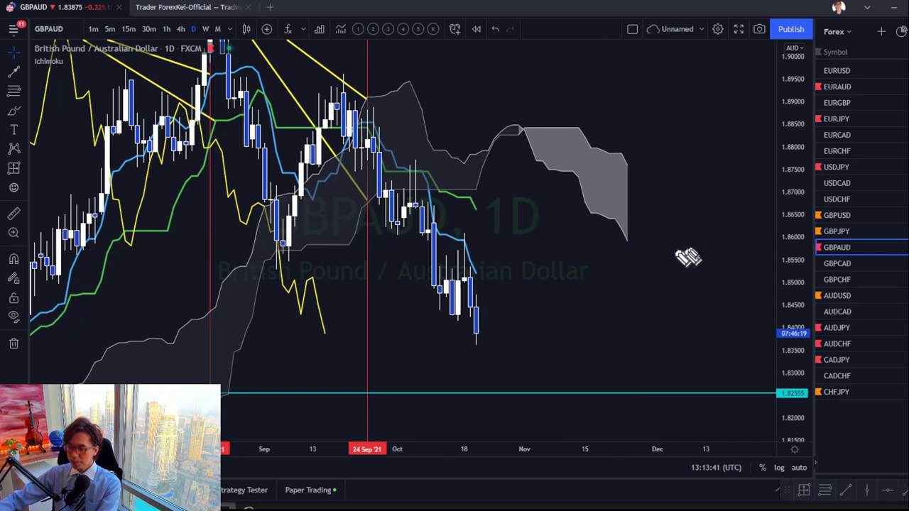
- Draw falling arrows beside GBPAUD's cloud, base and conversion lines, and circle the lagging line's end and recent price highs near the lines
{"action": "left_click_drag", "start_coordinate": [605, 157], "coordinate": [634, 240]}
{"action": "mouse_move", "coordinate": [486, 186]}
{"action": "left_mouse_down"}
{"action": "mouse_move", "coordinate": [513, 215]}
{"action": "mouse_move", "coordinate": [505, 291]}
{"action": "mouse_move", "coordinate": [506, 269]}
{"action": "left_mouse_up"}
{"action": "mouse_move", "coordinate": [309, 349]}
{"action": "left_mouse_down"}
{"action": "mouse_move", "coordinate": [353, 334]}
{"action": "mouse_move", "coordinate": [302, 353]}
{"action": "left_mouse_up"}
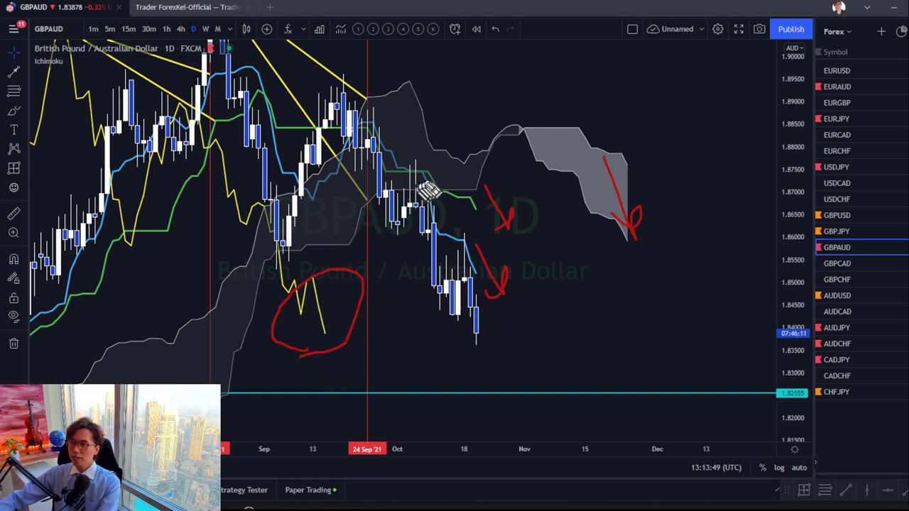
{"action": "mouse_move", "coordinate": [483, 146]}
{"action": "left_mouse_down"}
{"action": "mouse_move", "coordinate": [430, 229]}
{"action": "mouse_move", "coordinate": [432, 213]}
{"action": "left_mouse_up"}
{"action": "mouse_move", "coordinate": [464, 260]}
{"action": "left_mouse_down"}
{"action": "mouse_move", "coordinate": [471, 243]}
{"action": "mouse_move", "coordinate": [473, 268]}
{"action": "left_mouse_up"}
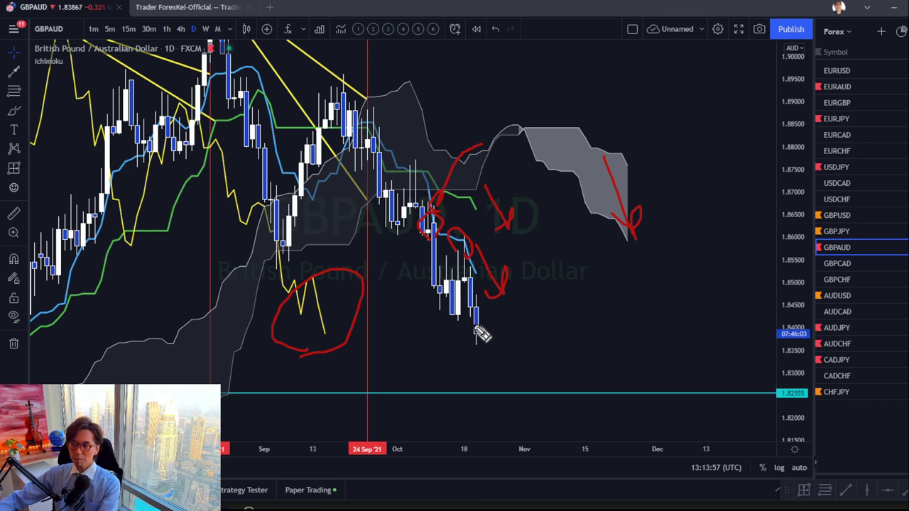
- Sketch a small rebound and a falling arrow from GBPAUD's latest candle to the 1.82555 line, and clear all red markings
{"action": "mouse_move", "coordinate": [482, 340]}
{"action": "left_mouse_down"}
{"action": "mouse_move", "coordinate": [494, 315]}
{"action": "mouse_move", "coordinate": [485, 281]}
{"action": "mouse_move", "coordinate": [532, 361]}
{"action": "left_mouse_up"}
{"action": "left_click_drag", "start_coordinate": [501, 325], "coordinate": [522, 400]}
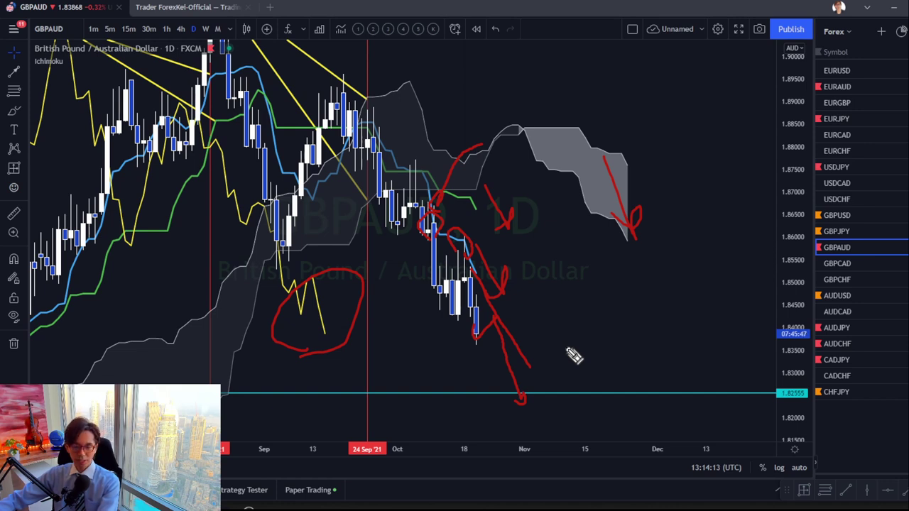
{"action": "key", "text": "e"}
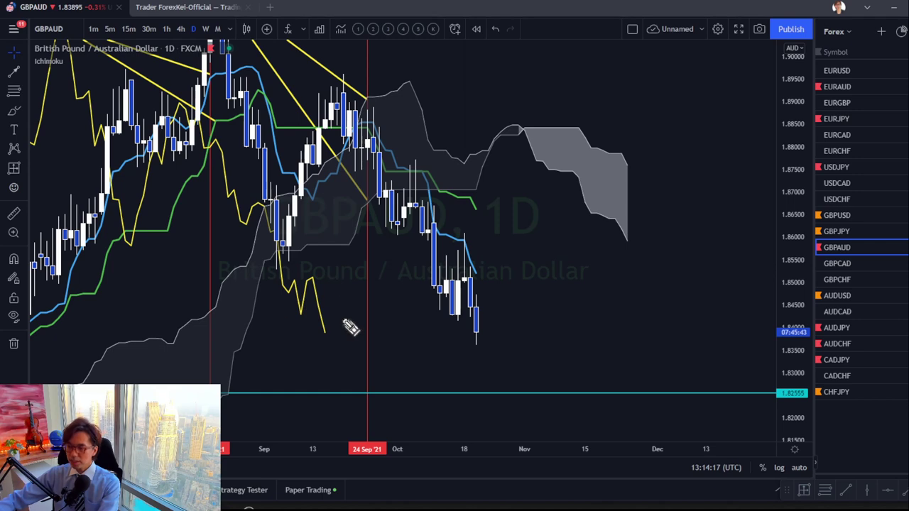
- Examine GBPAUD's earlier daily candles around the July 2021 low at the 1.82555 line
{"action": "left_click_drag", "start_coordinate": [260, 449], "coordinate": [412, 455]}
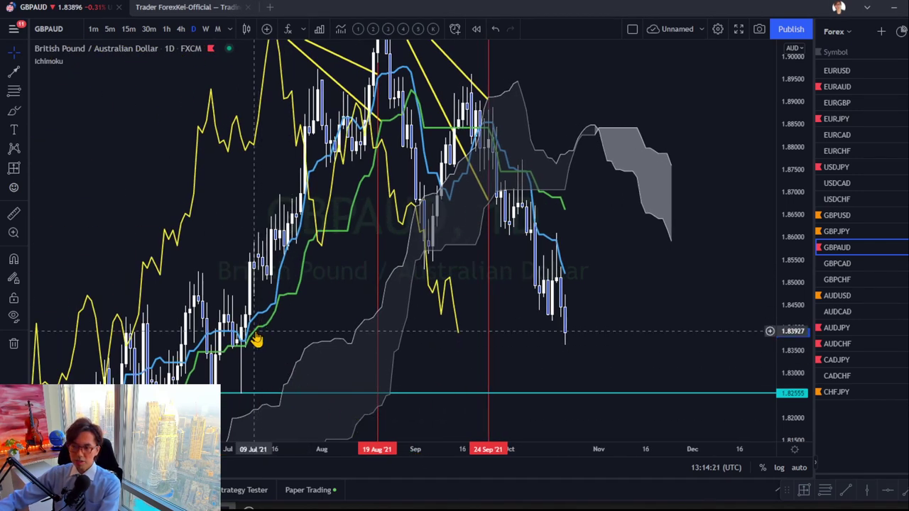
{"action": "left_click_drag", "start_coordinate": [526, 340], "coordinate": [498, 290]}
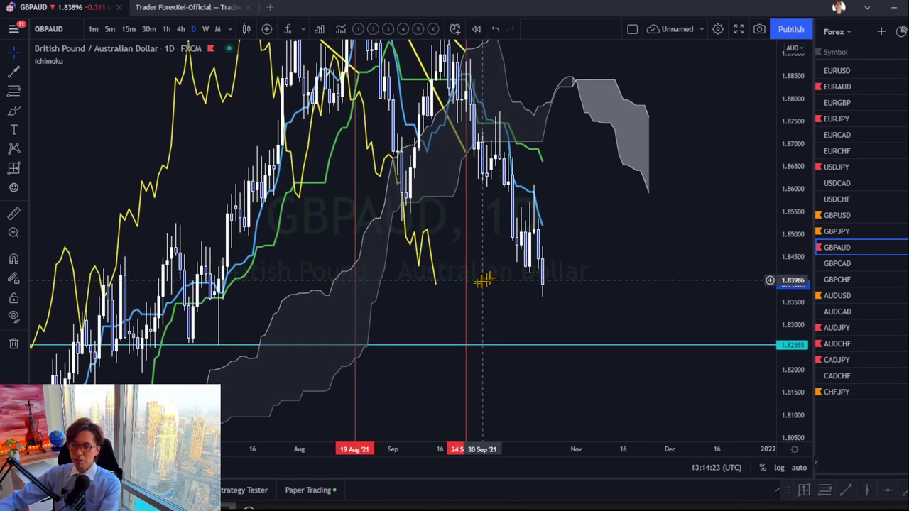
{"action": "left_click_drag", "start_coordinate": [220, 348], "coordinate": [215, 354]}
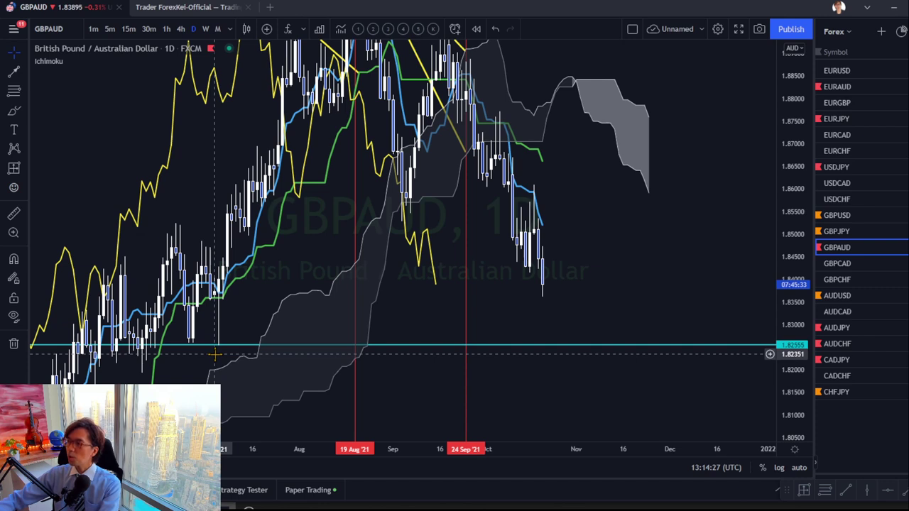
{"action": "left_click_drag", "start_coordinate": [218, 348], "coordinate": [221, 346]}
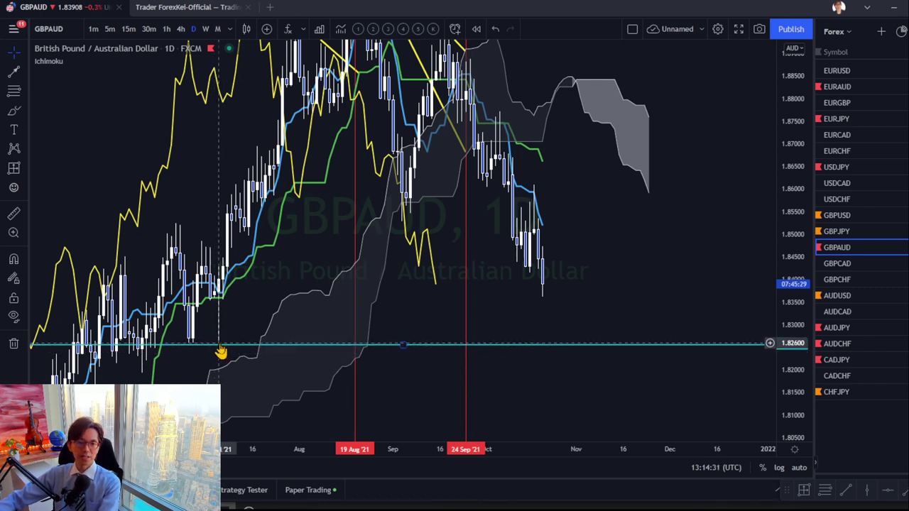
- Measure the price range from GBPAUD's latest daily candle down to the 1.82555 line and remove the measurement
{"action": "left_click_drag", "start_coordinate": [558, 296], "coordinate": [499, 292]}
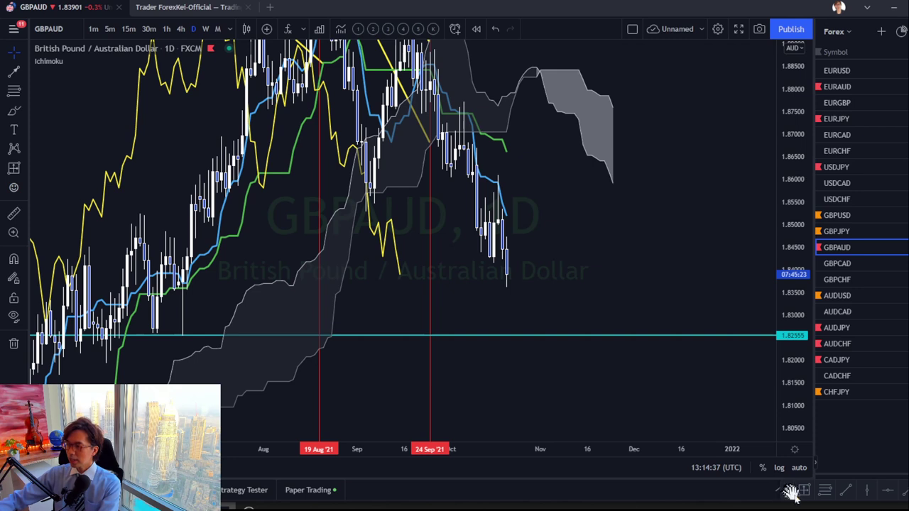
{"action": "left_click", "coordinate": [514, 276], "text": "shift"}
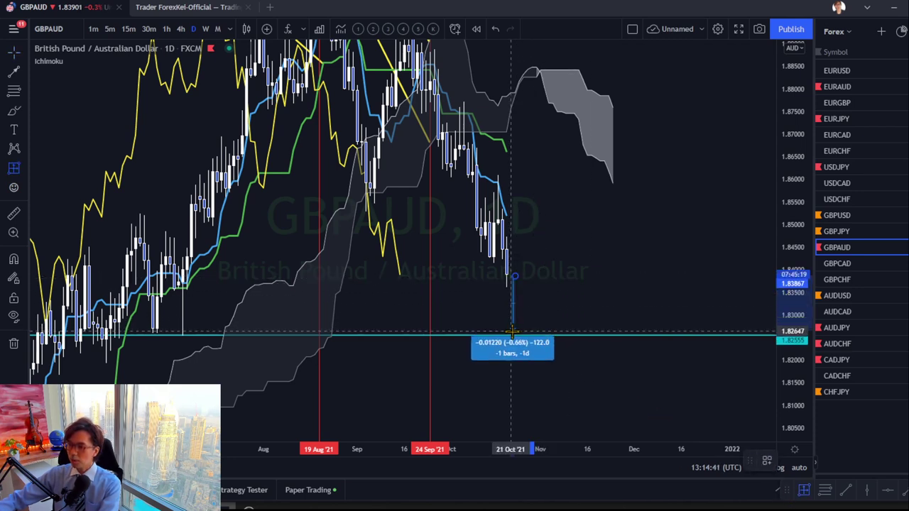
{"action": "left_click", "coordinate": [512, 336]}
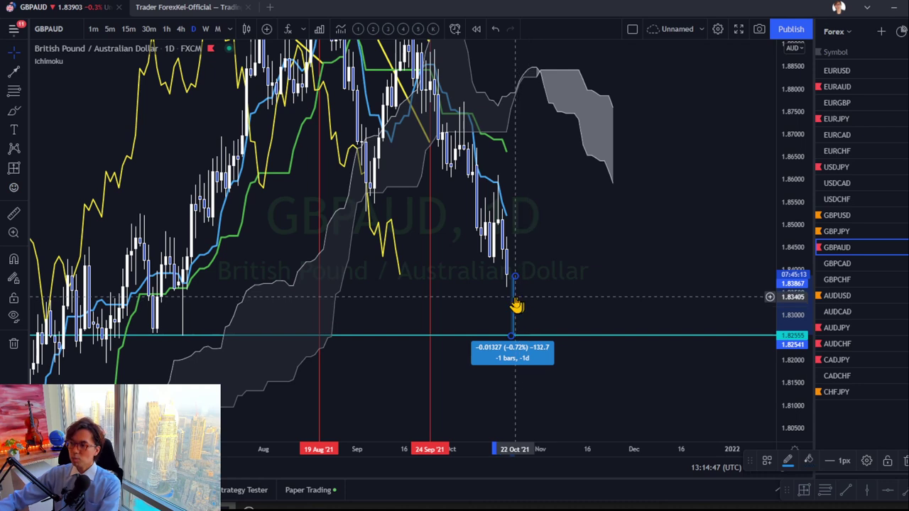
{"action": "left_click", "coordinate": [532, 307]}
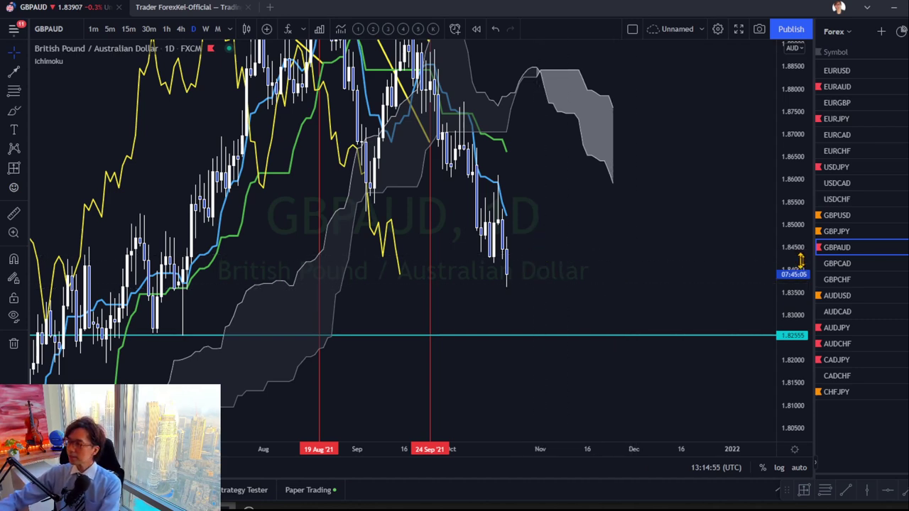
- Open the AUDUSD daily chart and enlarge the latest candles around the 0.74809 line and the falling yellow trendline
{"action": "left_click", "coordinate": [856, 297]}
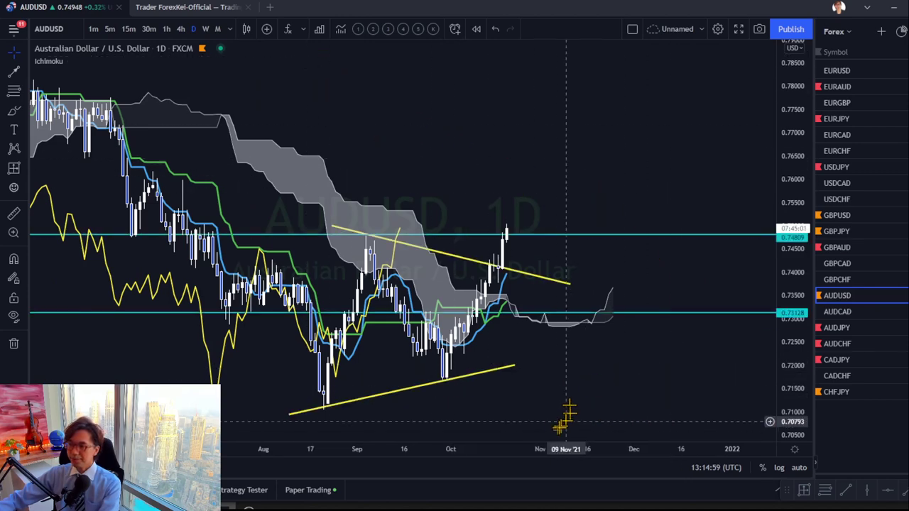
{"action": "left_click_drag", "start_coordinate": [554, 451], "coordinate": [464, 448]}
{"action": "left_click_drag", "start_coordinate": [550, 244], "coordinate": [634, 211]}
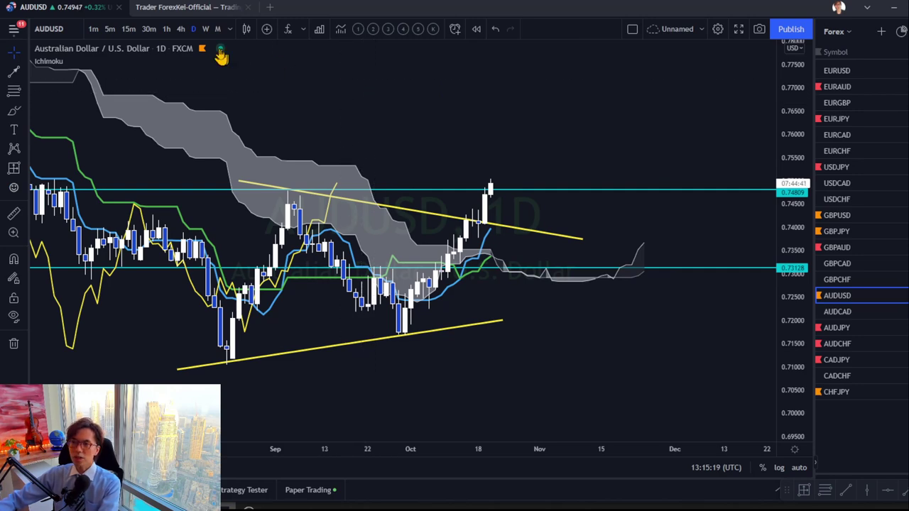
- Switch AUDUSD to the 4-hour timeframe and enlarge the recent candles between the 0.73128 and 0.74809 lines
{"action": "left_click", "coordinate": [182, 30]}
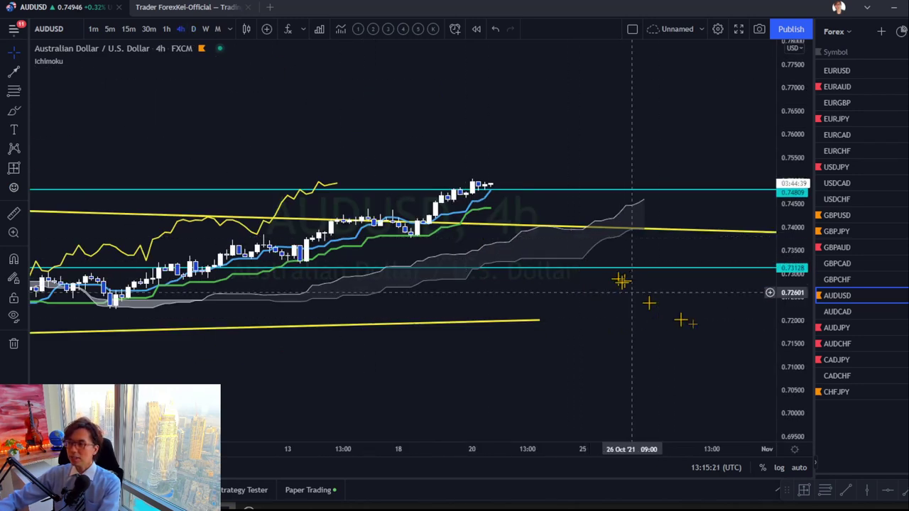
{"action": "left_click_drag", "start_coordinate": [789, 425], "coordinate": [762, 286]}
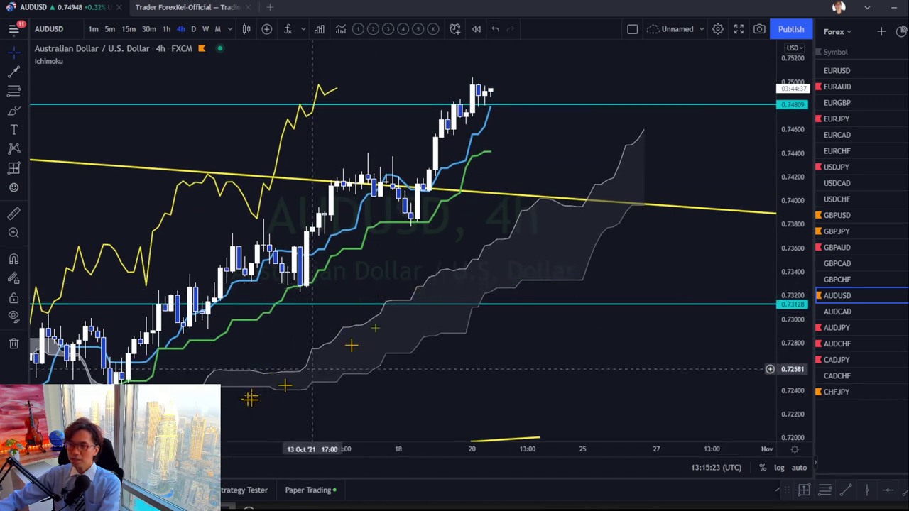
{"action": "left_click_drag", "start_coordinate": [745, 144], "coordinate": [722, 206]}
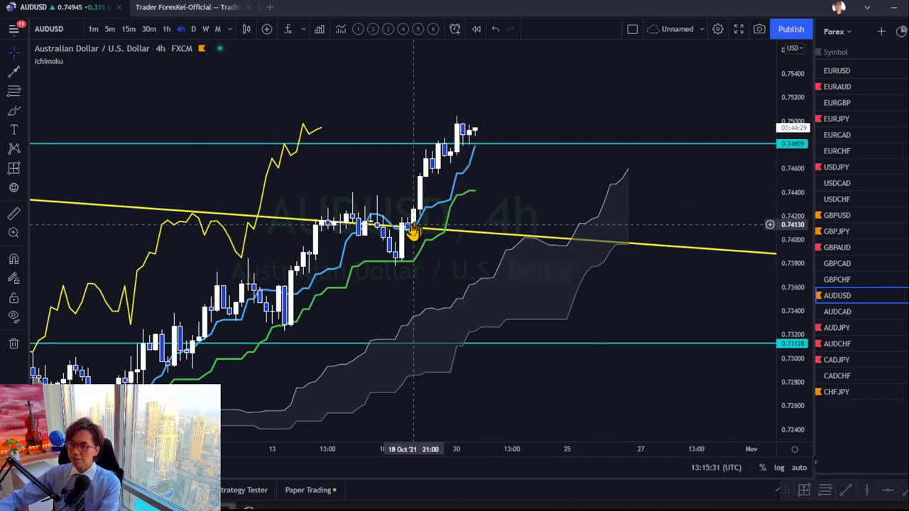
- Sketch red arrows on AUDUSD's 4-hour chart for the trendline breakout, a rise above 0.74809 and a crossed-out drop, and erase them
{"action": "mouse_move", "coordinate": [435, 253]}
{"action": "left_mouse_down"}
{"action": "mouse_move", "coordinate": [429, 239]}
{"action": "mouse_move", "coordinate": [429, 249]}
{"action": "left_mouse_up"}
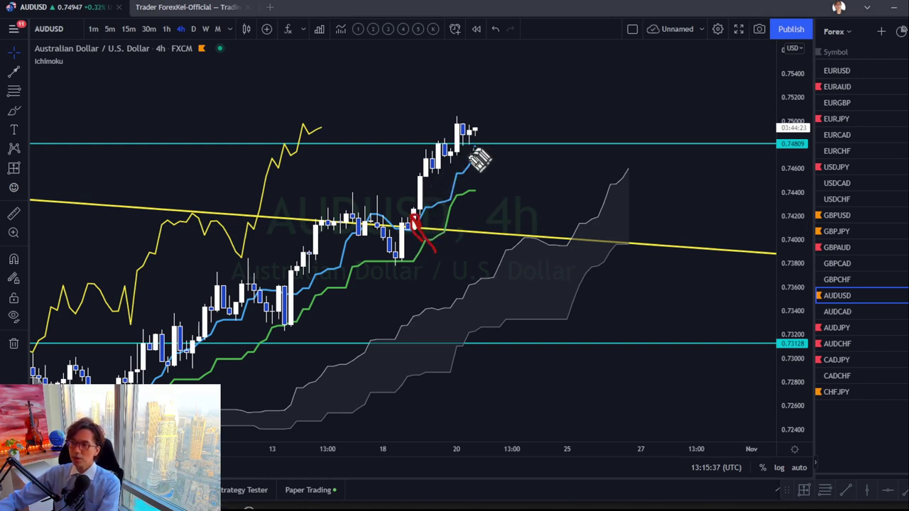
{"action": "mouse_move", "coordinate": [468, 163]}
{"action": "left_mouse_down"}
{"action": "mouse_move", "coordinate": [489, 129]}
{"action": "mouse_move", "coordinate": [475, 136]}
{"action": "left_mouse_up"}
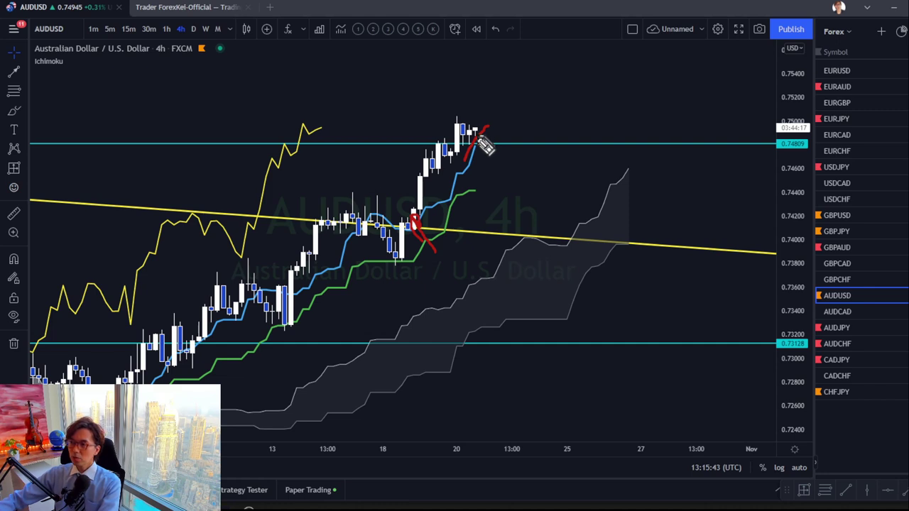
{"action": "left_click_drag", "start_coordinate": [485, 145], "coordinate": [531, 86]}
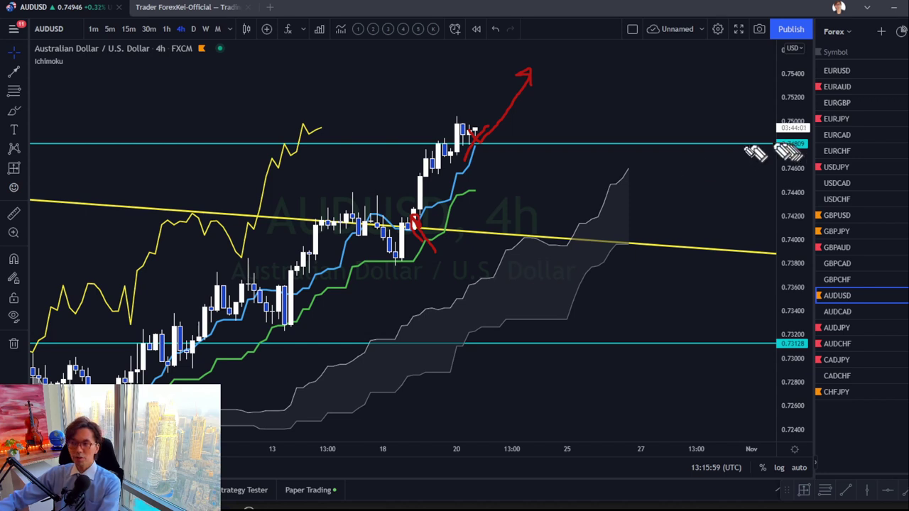
{"action": "left_click_drag", "start_coordinate": [474, 126], "coordinate": [500, 169]}
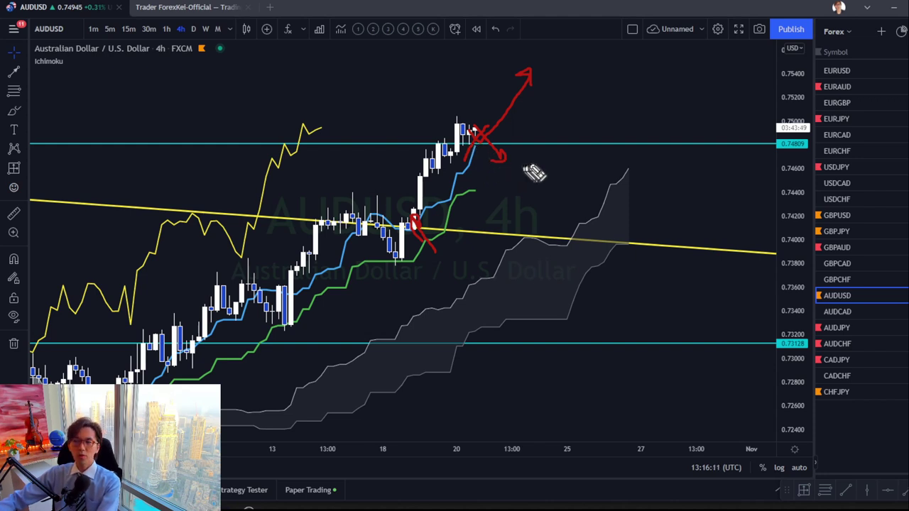
{"action": "mouse_move", "coordinate": [515, 153]}
{"action": "left_mouse_down"}
{"action": "mouse_move", "coordinate": [530, 173]}
{"action": "mouse_move", "coordinate": [511, 172]}
{"action": "left_mouse_up"}
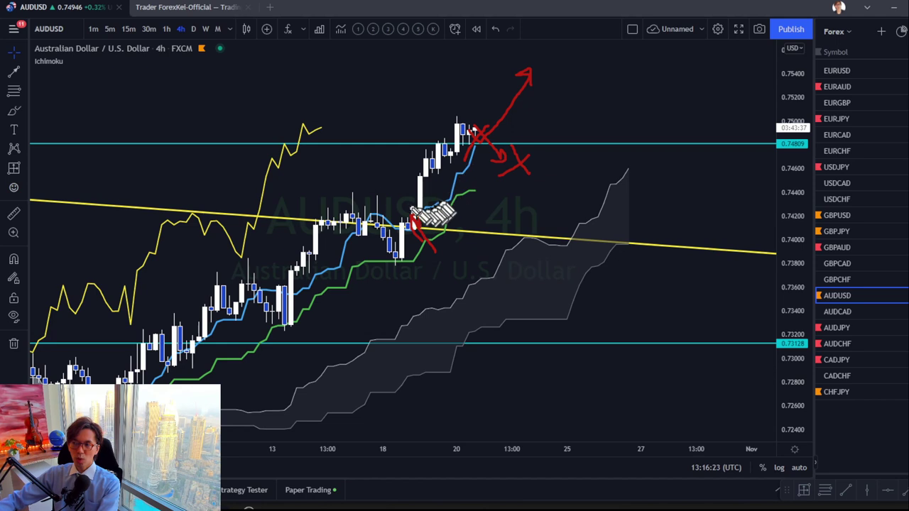
{"action": "key", "text": "e"}
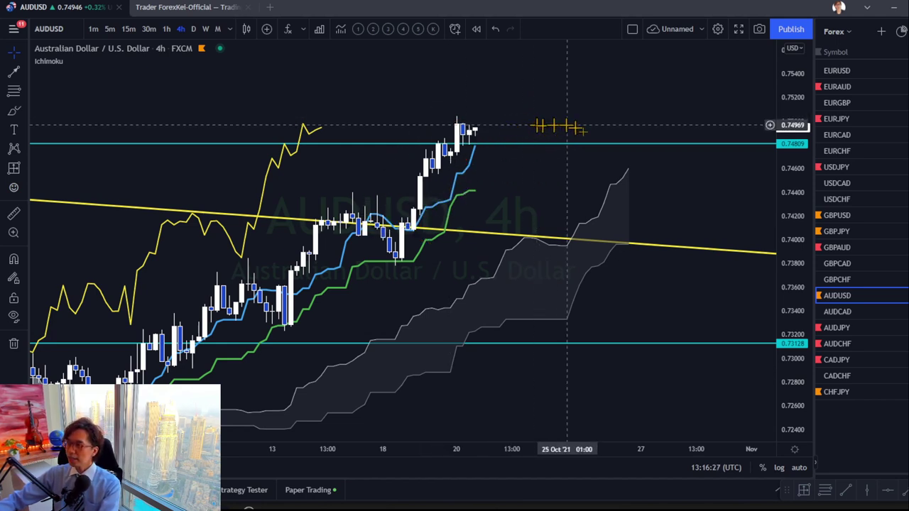
- Open the AUDJPY daily chart and frame the latest candles around the 85.241 and 85.790 lines with their red scenario arrows
{"action": "left_click", "coordinate": [835, 326]}
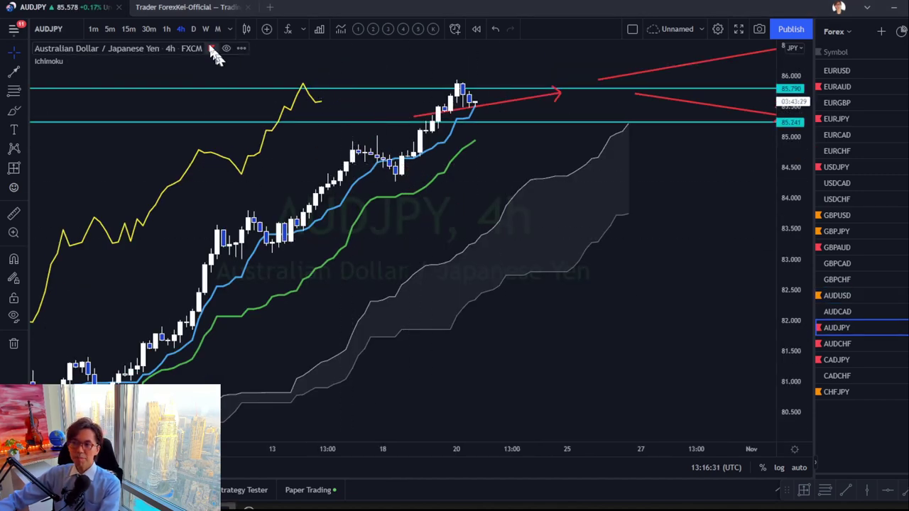
{"action": "left_click", "coordinate": [194, 29]}
{"action": "left_click_drag", "start_coordinate": [773, 245], "coordinate": [773, 298]}
{"action": "left_click_drag", "start_coordinate": [688, 327], "coordinate": [669, 326]}
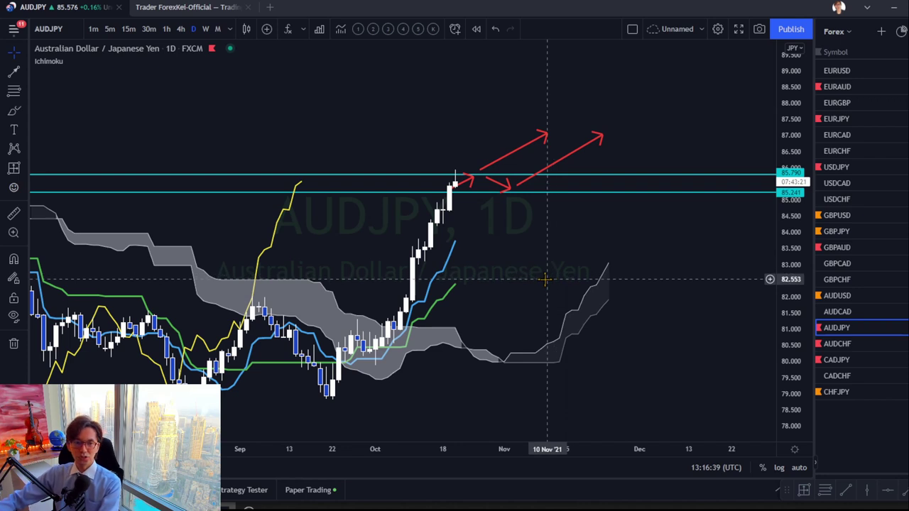
{"action": "left_click_drag", "start_coordinate": [545, 279], "coordinate": [575, 275]}
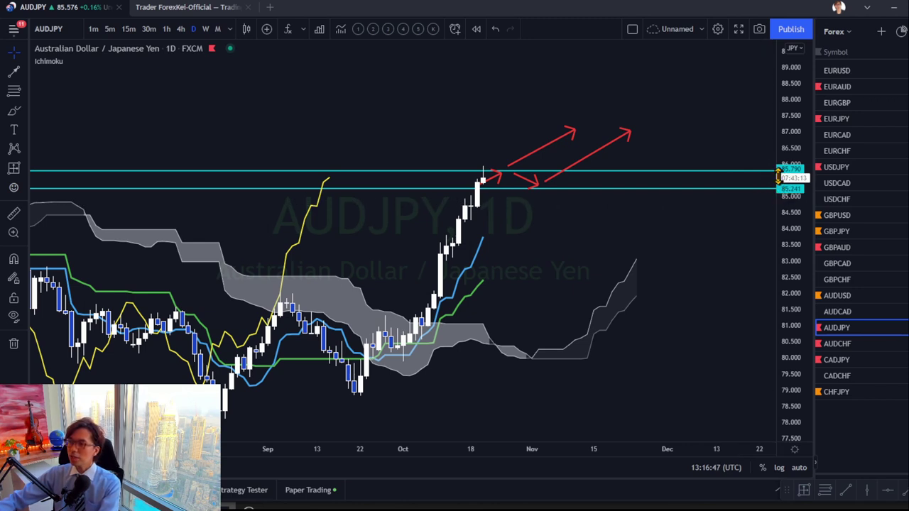
- Examine AUDJPY's earlier daily highs at the 85.241 and 85.790 lines and return to the latest candles and projected cloud
{"action": "scroll", "coordinate": [334, 451], "scroll_direction": "down", "scroll_amount": 2}
{"action": "scroll", "coordinate": [366, 461], "scroll_direction": "down", "scroll_amount": 5}
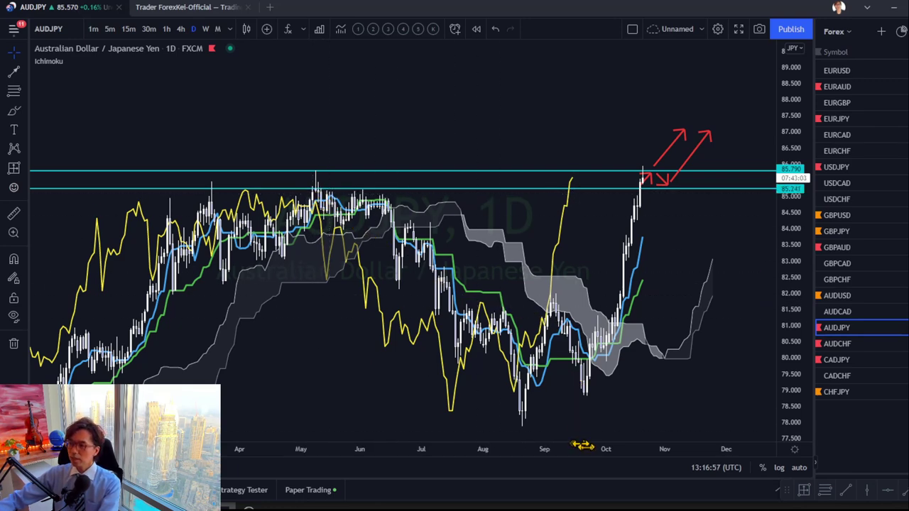
{"action": "scroll", "coordinate": [520, 427], "scroll_direction": "up", "scroll_amount": 2}
{"action": "scroll", "coordinate": [521, 427], "scroll_direction": "up", "scroll_amount": 3}
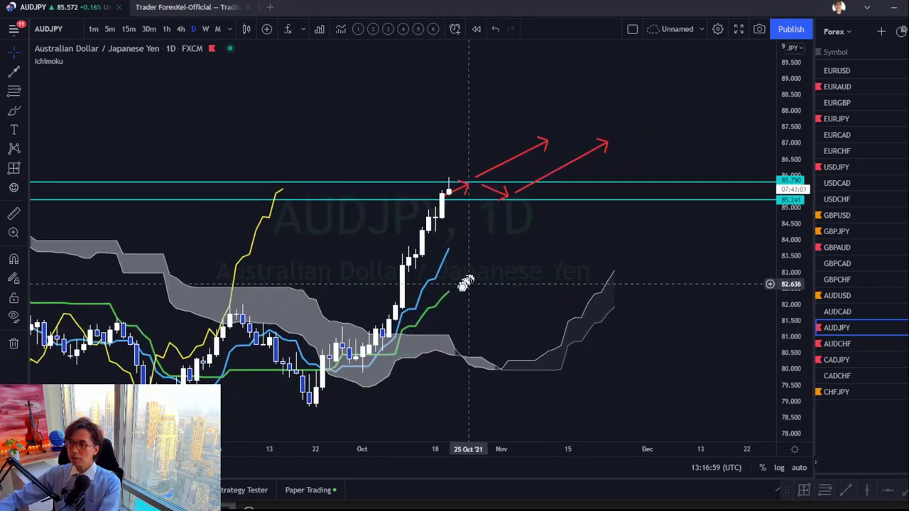
{"action": "left_click_drag", "start_coordinate": [790, 402], "coordinate": [797, 384]}
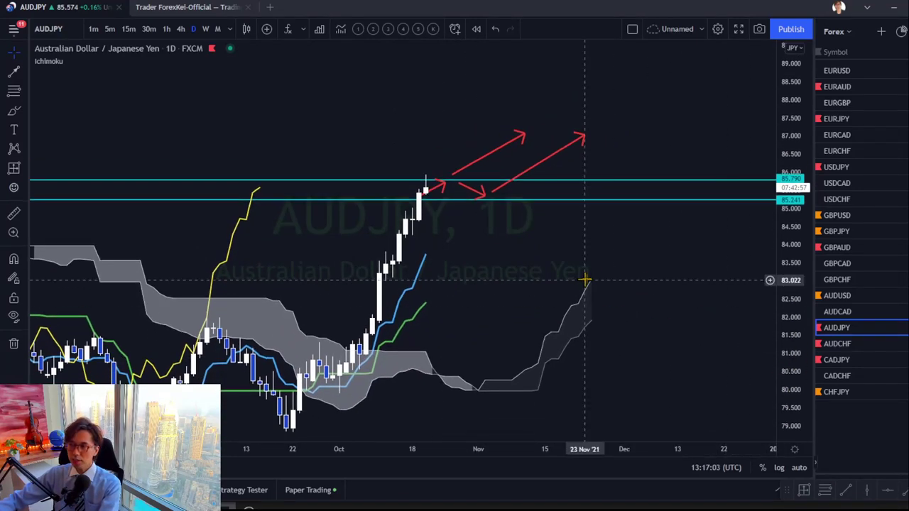
{"action": "left_click_drag", "start_coordinate": [602, 277], "coordinate": [644, 264]}
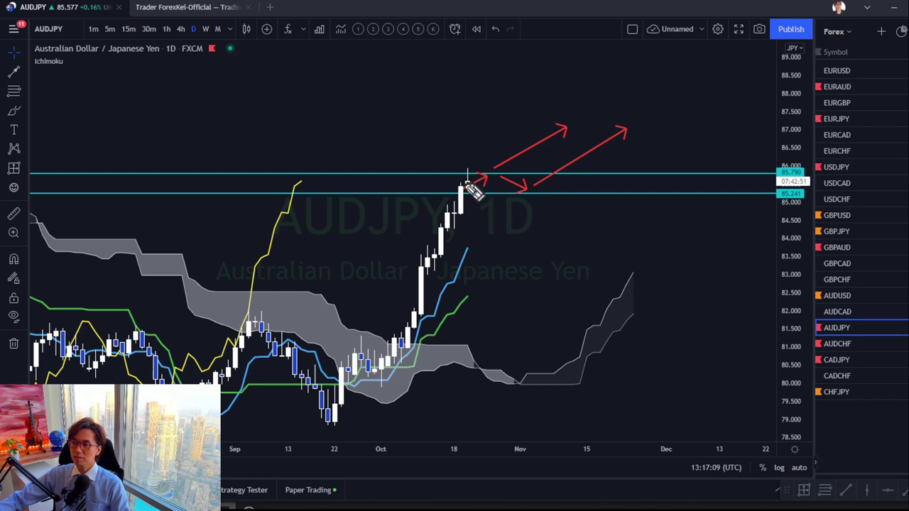
- Trace AUDJPY's two bullish scenarios in freehand red, a direct rise and a rebound from the 85.241 line, and erase the marks
{"action": "mouse_move", "coordinate": [467, 190]}
{"action": "left_mouse_down"}
{"action": "mouse_move", "coordinate": [542, 152]}
{"action": "mouse_move", "coordinate": [532, 138]}
{"action": "mouse_move", "coordinate": [545, 159]}
{"action": "left_mouse_up"}
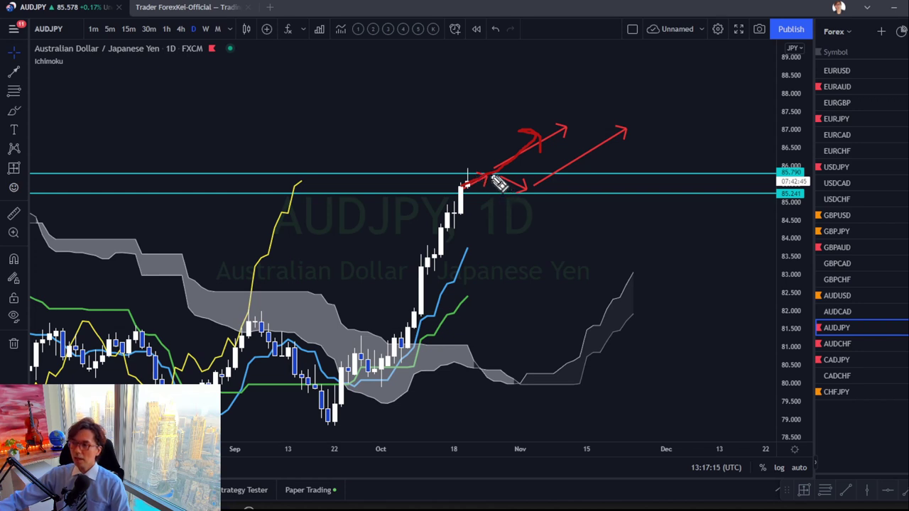
{"action": "mouse_move", "coordinate": [501, 184]}
{"action": "left_mouse_down"}
{"action": "mouse_move", "coordinate": [523, 196]}
{"action": "mouse_move", "coordinate": [576, 148]}
{"action": "mouse_move", "coordinate": [602, 164]}
{"action": "left_mouse_up"}
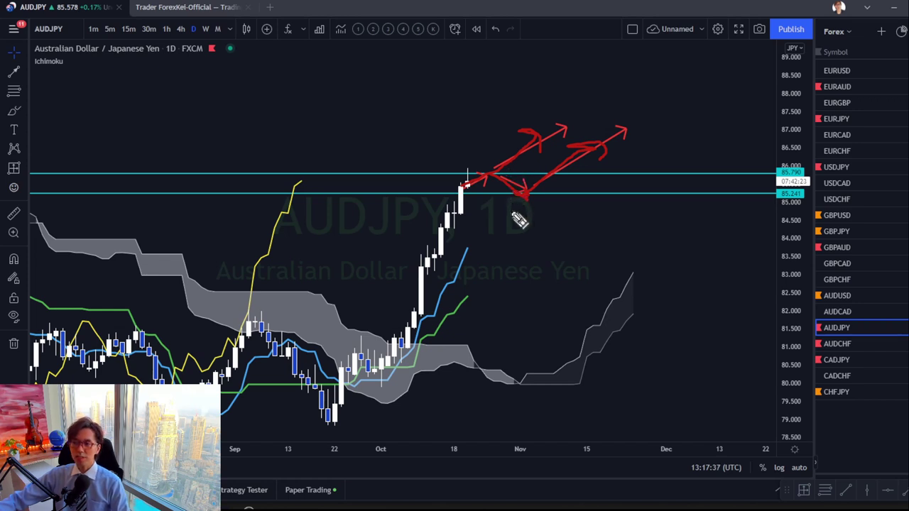
{"action": "mouse_move", "coordinate": [519, 223]}
{"action": "left_mouse_down"}
{"action": "mouse_move", "coordinate": [523, 137]}
{"action": "mouse_move", "coordinate": [534, 149]}
{"action": "left_mouse_up"}
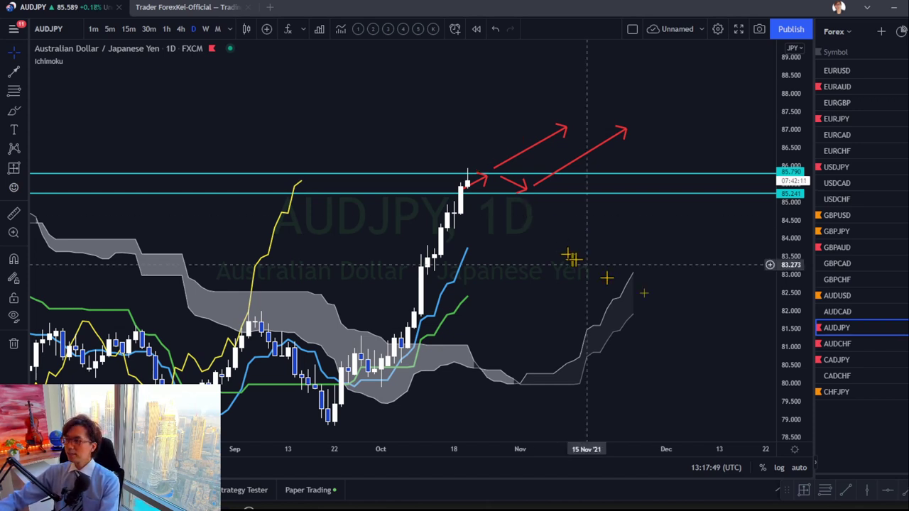
- Open the AUDCHF daily chart and frame the latest candles between the 0.68612 and 0.70000 lines
{"action": "left_click", "coordinate": [850, 345]}
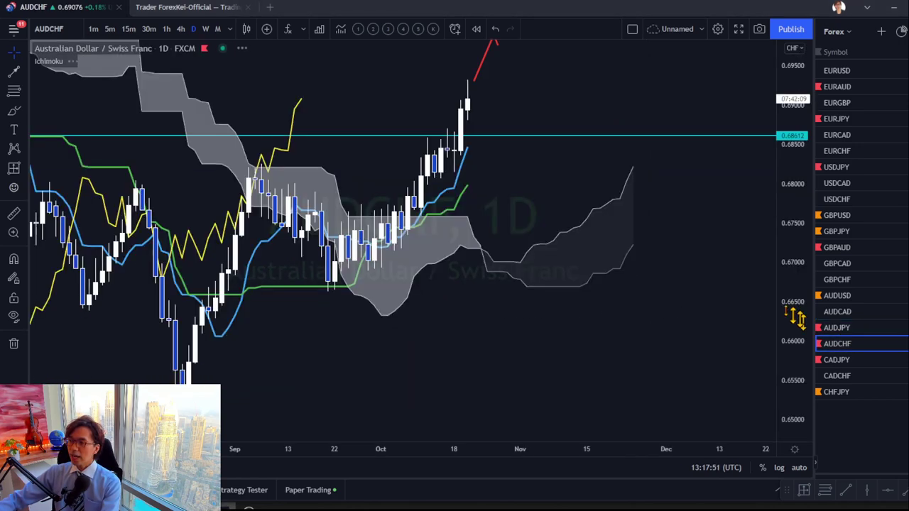
{"action": "left_click_drag", "start_coordinate": [574, 268], "coordinate": [618, 262]}
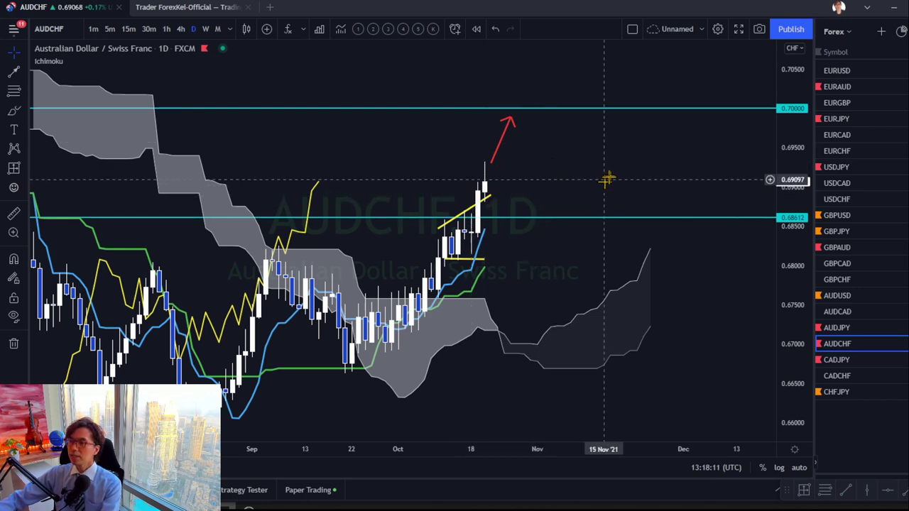
{"action": "left_click_drag", "start_coordinate": [597, 168], "coordinate": [635, 171]}
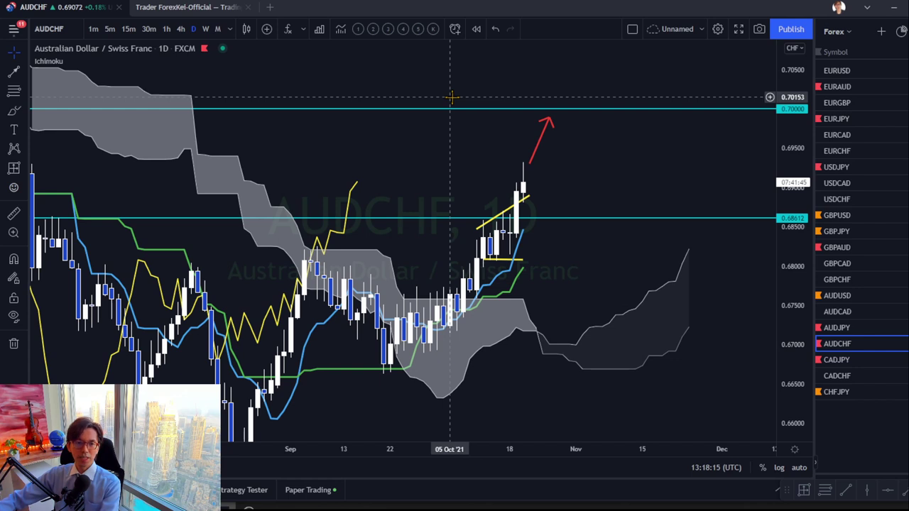
- Switch AUDCHF to the 1-hour timeframe and enlarge the candles between the rising and horizontal yellow lines
{"action": "left_click", "coordinate": [168, 25]}
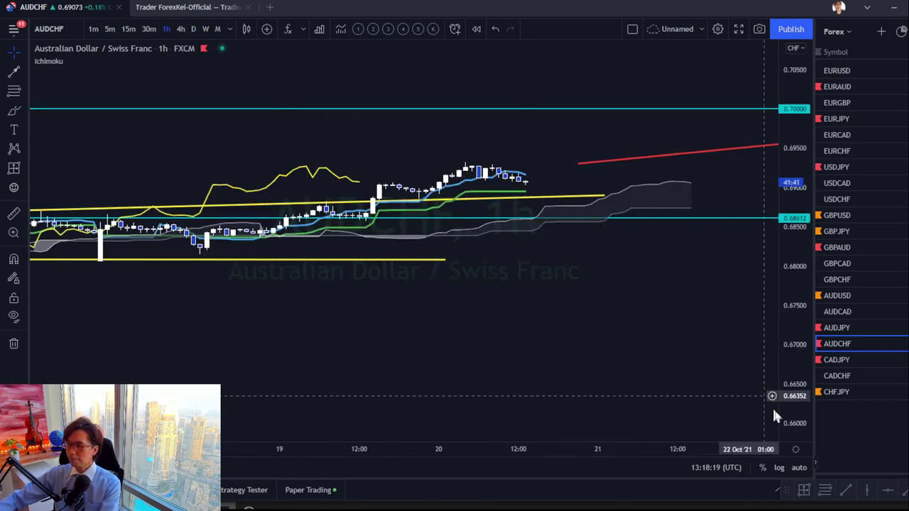
{"action": "left_click_drag", "start_coordinate": [795, 427], "coordinate": [746, 158]}
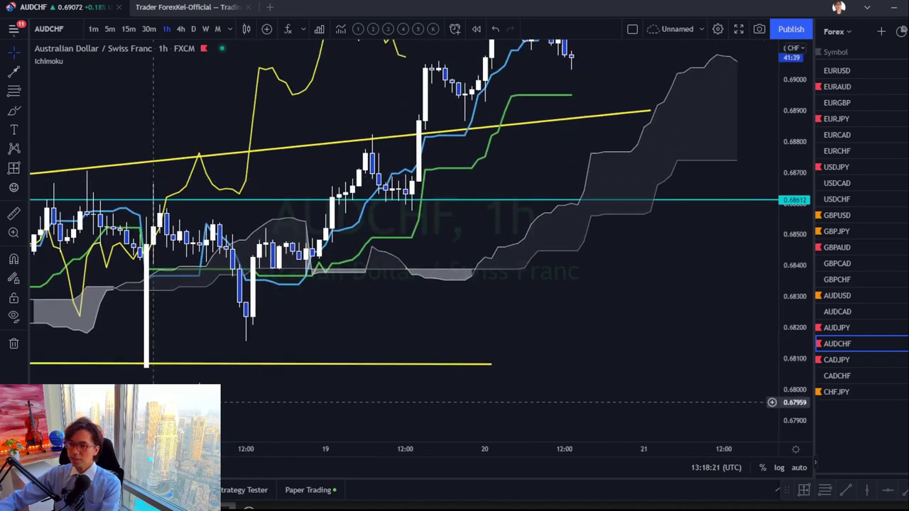
{"action": "left_click_drag", "start_coordinate": [227, 450], "coordinate": [497, 450]}
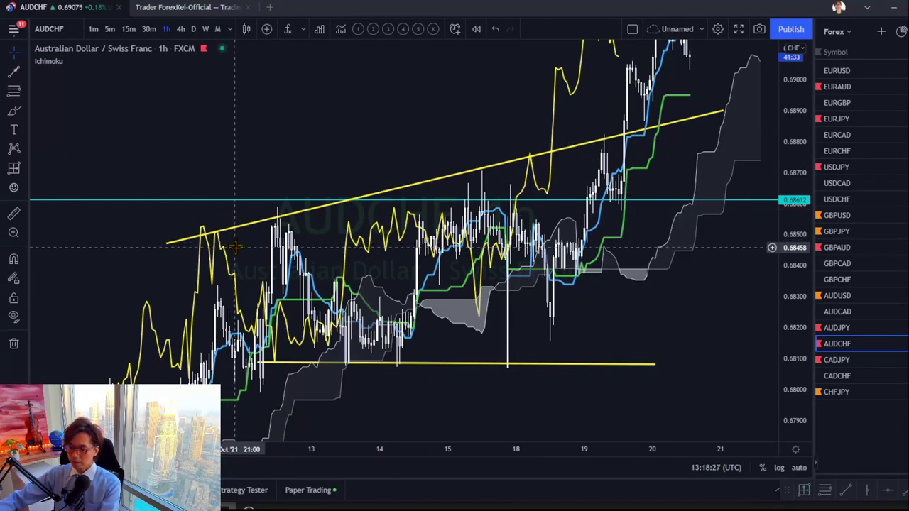
- Circle three highs along AUDCHF's rising yellow trendline, sketch arrows for the pullback and rise above it, and clear the marks
{"action": "left_click_drag", "start_coordinate": [282, 226], "coordinate": [276, 213]}
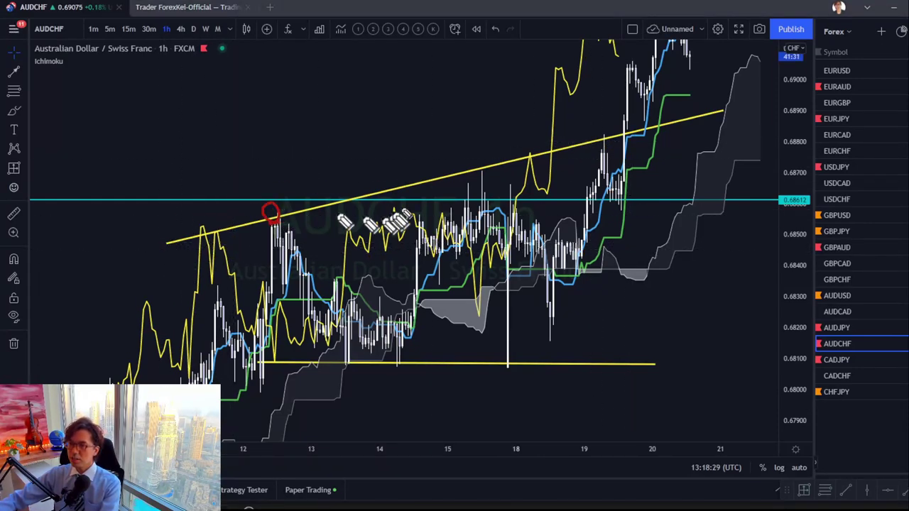
{"action": "left_click_drag", "start_coordinate": [467, 171], "coordinate": [486, 180]}
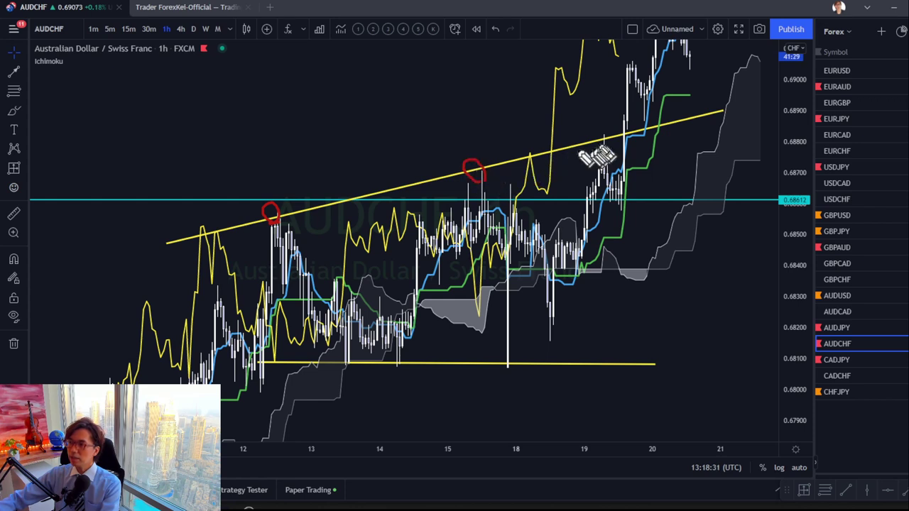
{"action": "left_click_drag", "start_coordinate": [605, 147], "coordinate": [608, 151]}
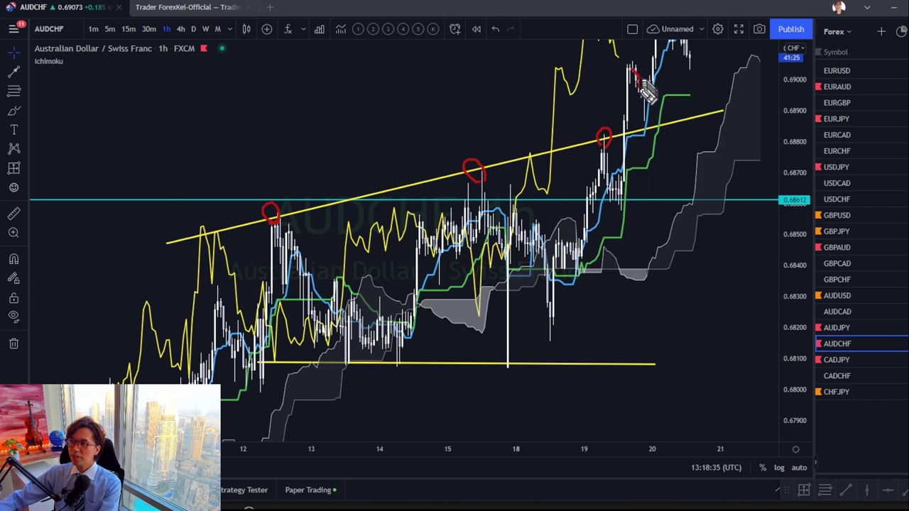
{"action": "left_click_drag", "start_coordinate": [648, 112], "coordinate": [669, 57]}
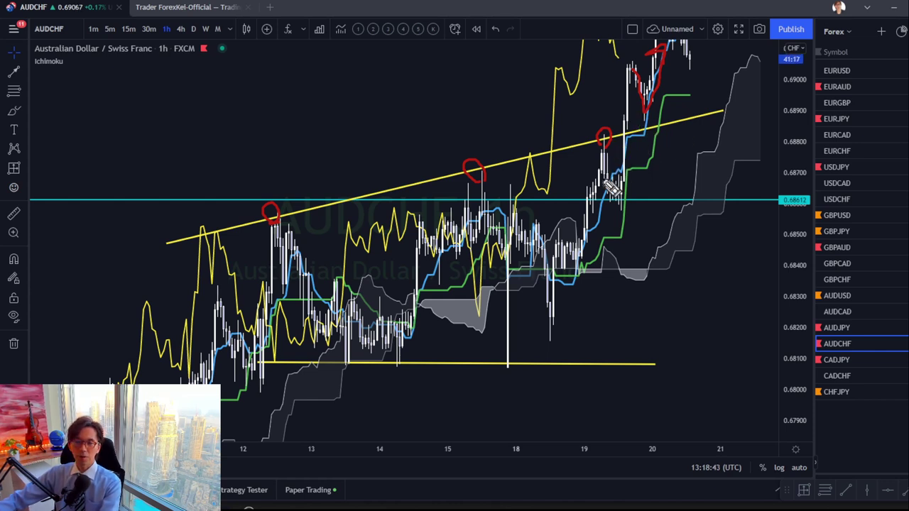
{"action": "mouse_move", "coordinate": [618, 156]}
{"action": "left_mouse_down"}
{"action": "mouse_move", "coordinate": [685, 74]}
{"action": "mouse_move", "coordinate": [668, 98]}
{"action": "mouse_move", "coordinate": [664, 84]}
{"action": "left_mouse_up"}
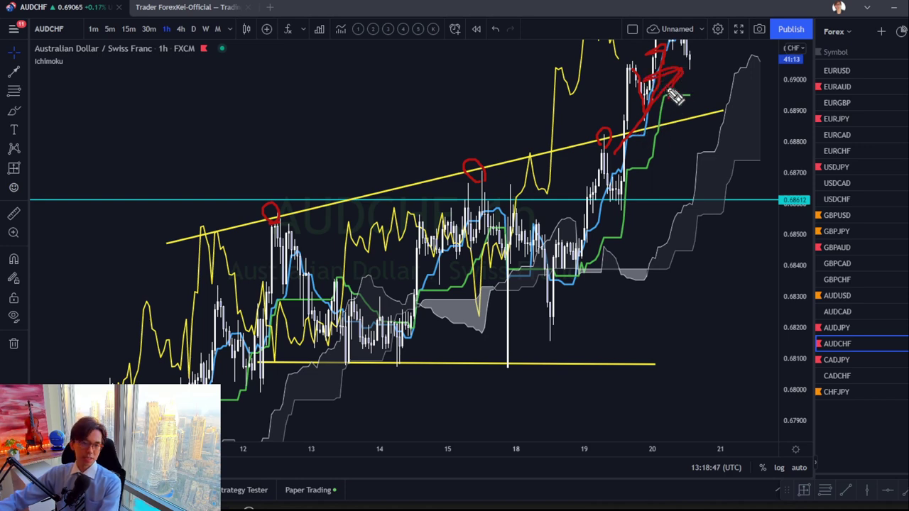
{"action": "left_click_drag", "start_coordinate": [690, 138], "coordinate": [433, 241]}
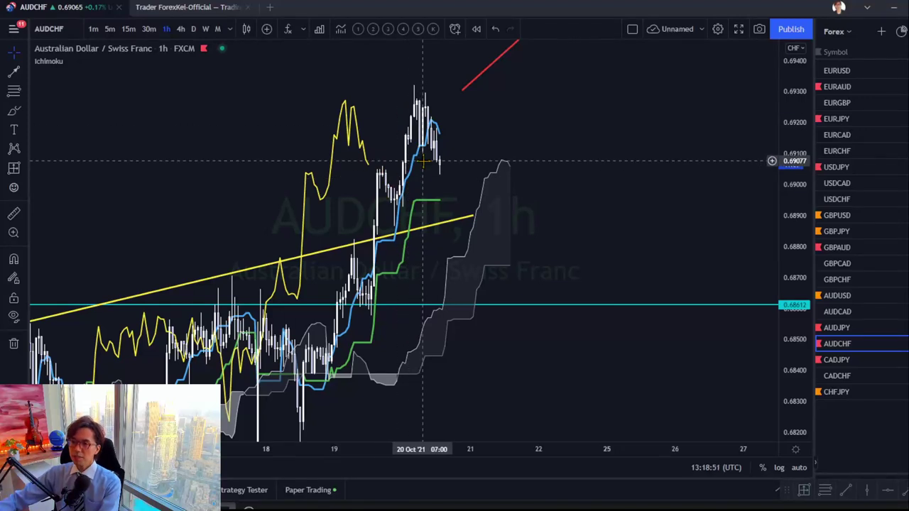
- Return AUDCHF to the daily timeframe, show the earlier decline and briefly mark the past high at the 0.70000 line
{"action": "left_click", "coordinate": [194, 28]}
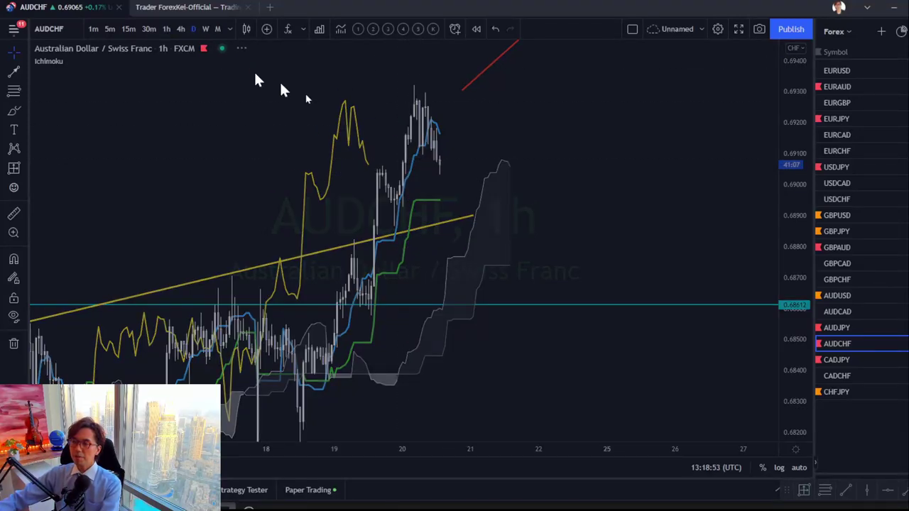
{"action": "left_click_drag", "start_coordinate": [793, 128], "coordinate": [726, 403]}
{"action": "left_click_drag", "start_coordinate": [625, 224], "coordinate": [639, 194]}
{"action": "left_click_drag", "start_coordinate": [791, 173], "coordinate": [771, 320]}
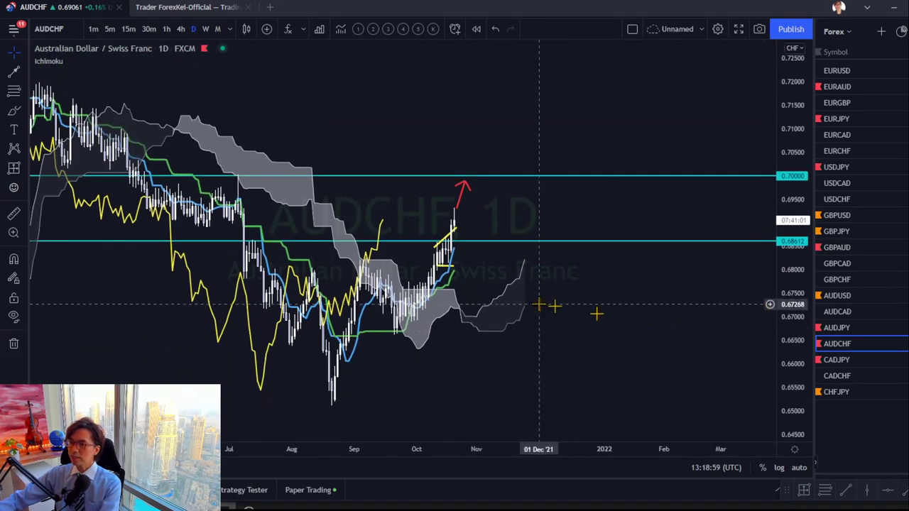
{"action": "left_click_drag", "start_coordinate": [554, 305], "coordinate": [493, 276]}
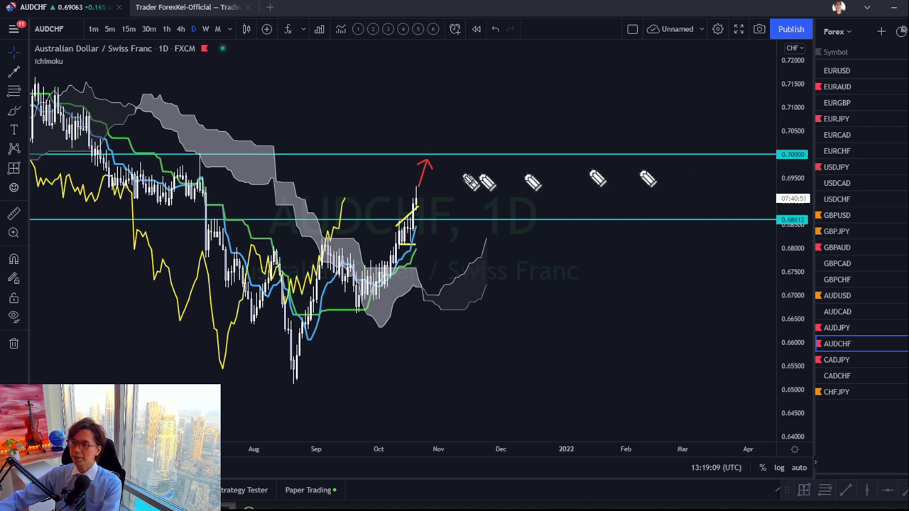
{"action": "left_click_drag", "start_coordinate": [233, 115], "coordinate": [196, 150]}
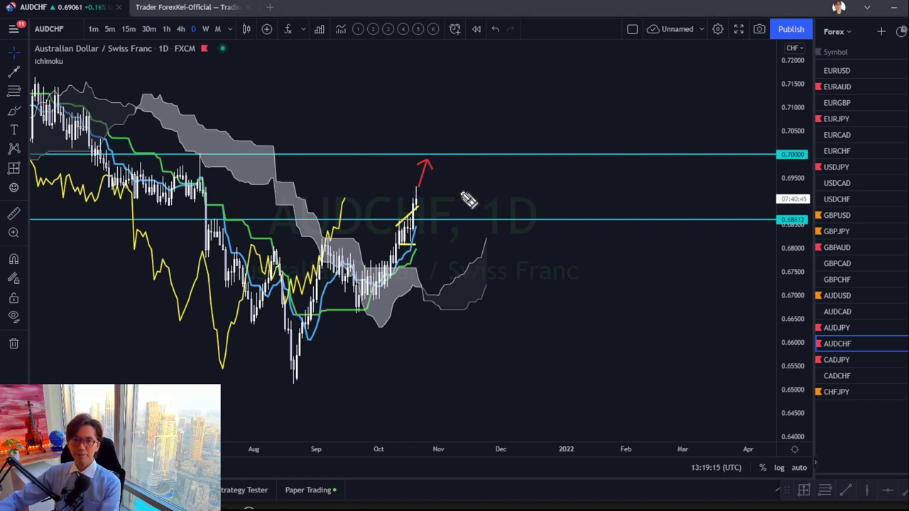
- Open the CADJPY daily chart and enlarge the candles around the 08 Oct '21 vertical line and the 91.180 and 93.154 lines
{"action": "left_click", "coordinate": [839, 360]}
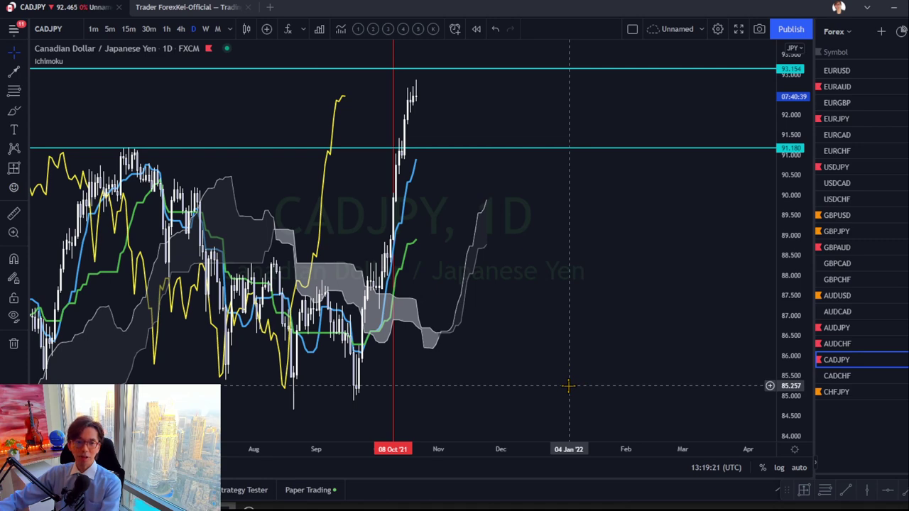
{"action": "left_click", "coordinate": [467, 418]}
{"action": "mouse_move", "coordinate": [330, 419]}
{"action": "left_mouse_down"}
{"action": "mouse_move", "coordinate": [304, 260]}
{"action": "mouse_move", "coordinate": [537, 300]}
{"action": "mouse_move", "coordinate": [590, 270]}
{"action": "left_mouse_up"}
{"action": "mouse_move", "coordinate": [771, 193]}
{"action": "left_mouse_down"}
{"action": "mouse_move", "coordinate": [785, 221]}
{"action": "mouse_move", "coordinate": [787, 214]}
{"action": "mouse_move", "coordinate": [680, 304]}
{"action": "mouse_move", "coordinate": [599, 282]}
{"action": "left_mouse_up"}
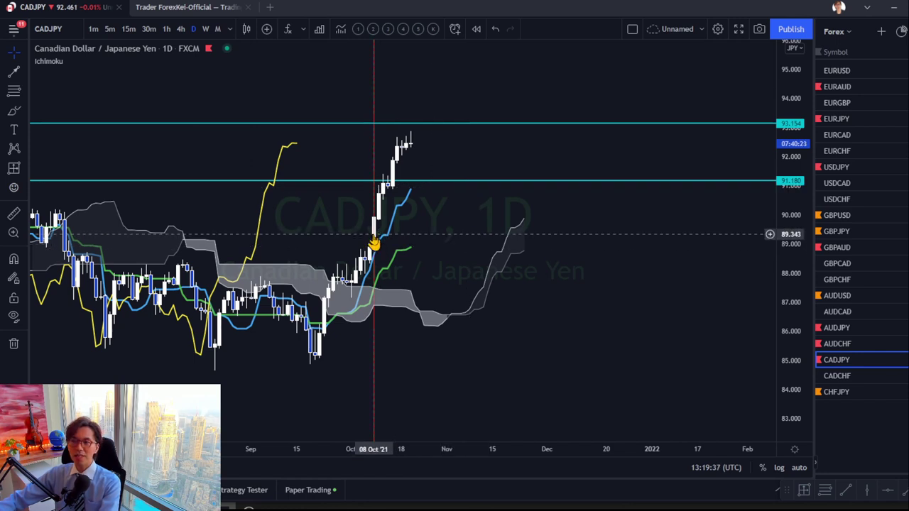
{"action": "left_click_drag", "start_coordinate": [484, 156], "coordinate": [491, 167]}
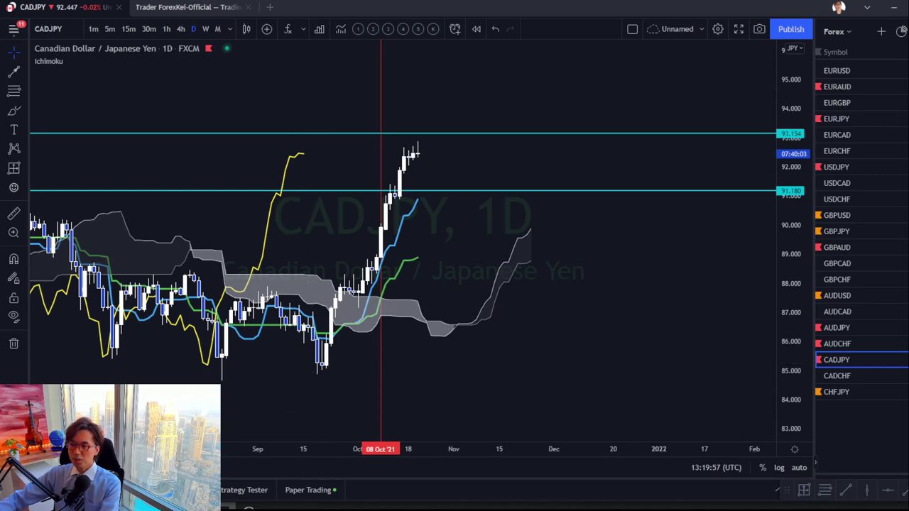
- Examine CADJPY's daily history back to 2015 around the 91.180 and 93.154 lines and return to the recent candles
{"action": "scroll", "coordinate": [380, 446], "scroll_direction": "down", "scroll_amount": 10}
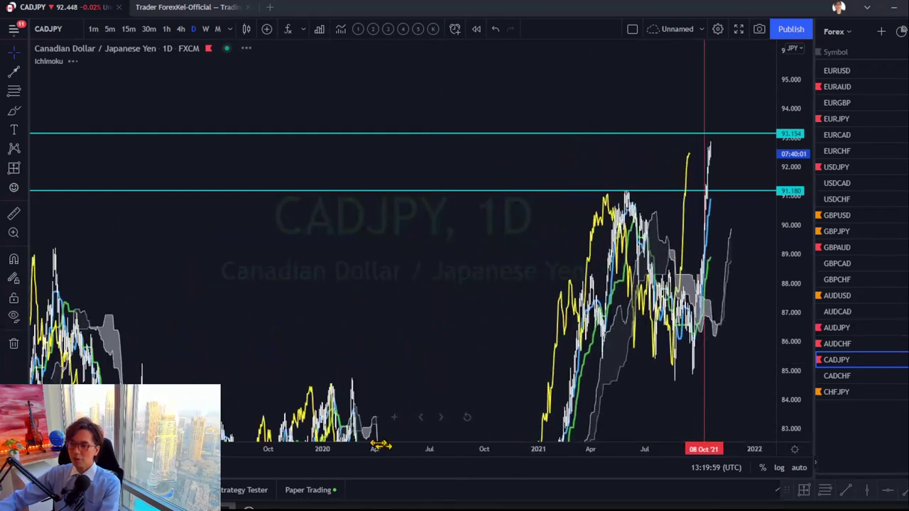
{"action": "scroll", "coordinate": [368, 448], "scroll_direction": "down", "scroll_amount": 6}
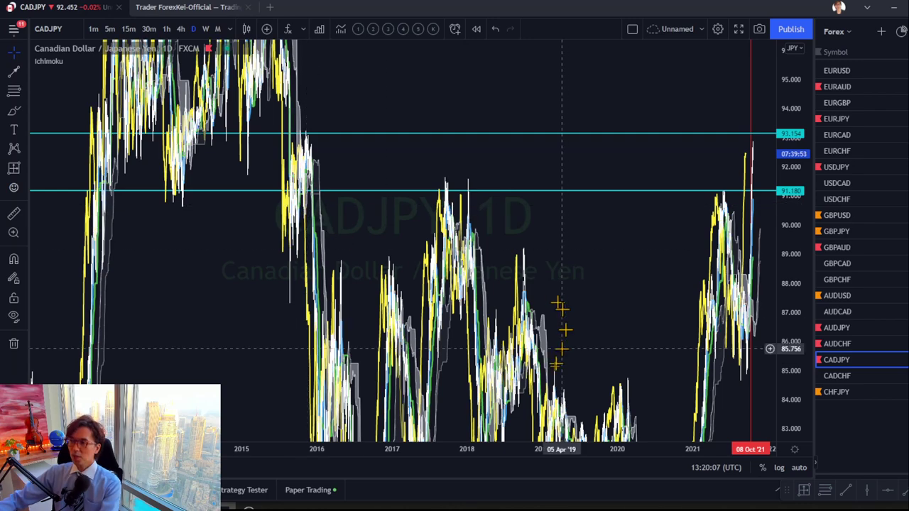
{"action": "scroll", "coordinate": [601, 444], "scroll_direction": "up", "scroll_amount": 5}
{"action": "scroll", "coordinate": [340, 419], "scroll_direction": "up", "scroll_amount": 3}
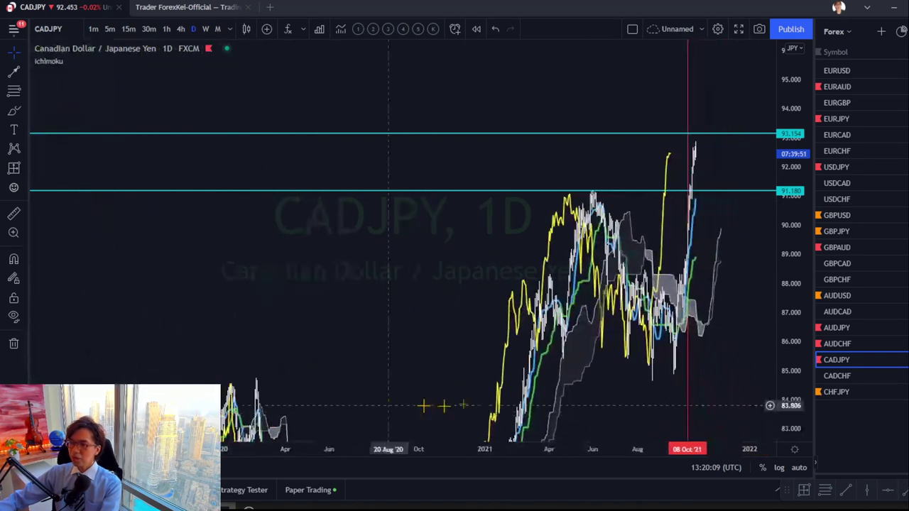
{"action": "scroll", "coordinate": [582, 444], "scroll_direction": "up", "scroll_amount": 3}
{"action": "scroll", "coordinate": [568, 446], "scroll_direction": "up", "scroll_amount": 3}
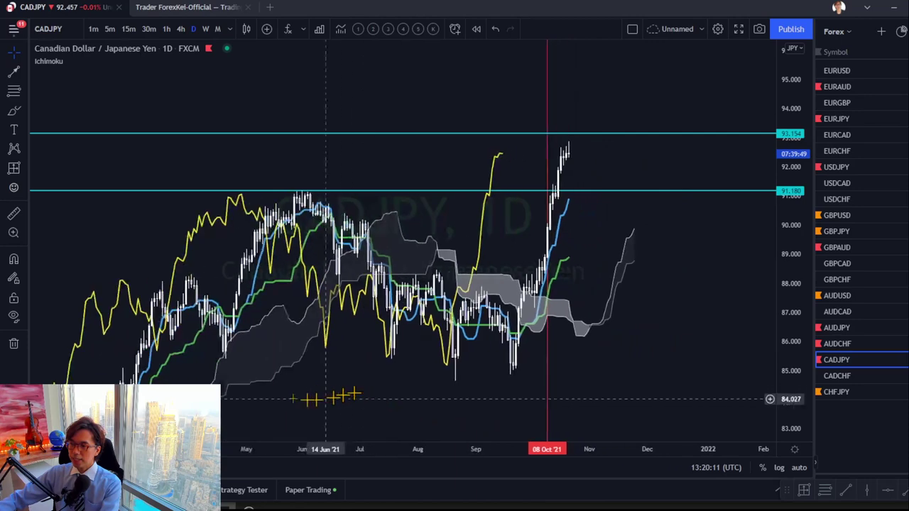
{"action": "left_click_drag", "start_coordinate": [578, 172], "coordinate": [514, 157]}
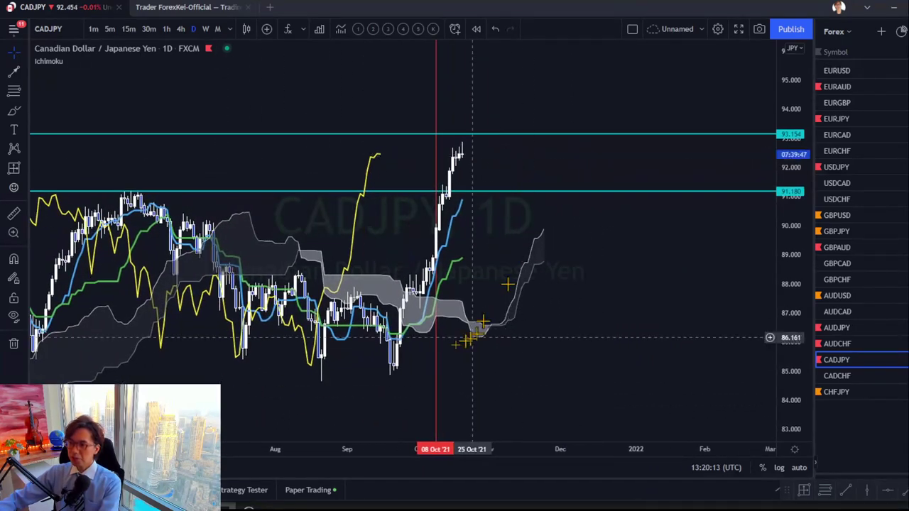
{"action": "scroll", "coordinate": [247, 432], "scroll_direction": "up", "scroll_amount": 3}
- Sketch CADJPY's pullback from 93.154 and rise above it, with upward projections for the blue line, green line and cloud
{"action": "left_click_drag", "start_coordinate": [398, 284], "coordinate": [464, 189]}
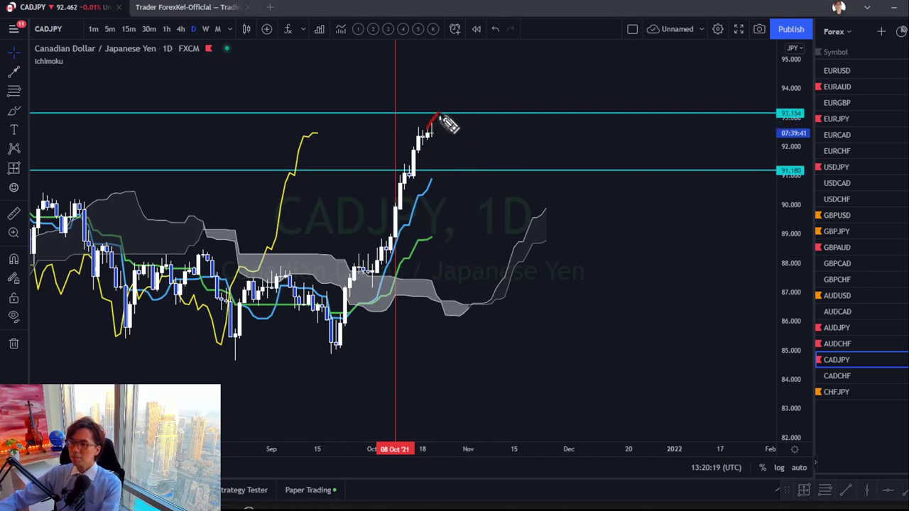
{"action": "mouse_move", "coordinate": [427, 190]}
{"action": "left_mouse_down"}
{"action": "mouse_move", "coordinate": [469, 160]}
{"action": "mouse_move", "coordinate": [500, 107]}
{"action": "left_mouse_up"}
{"action": "mouse_move", "coordinate": [469, 146]}
{"action": "left_mouse_down"}
{"action": "mouse_move", "coordinate": [497, 102]}
{"action": "mouse_move", "coordinate": [493, 87]}
{"action": "mouse_move", "coordinate": [523, 95]}
{"action": "left_mouse_up"}
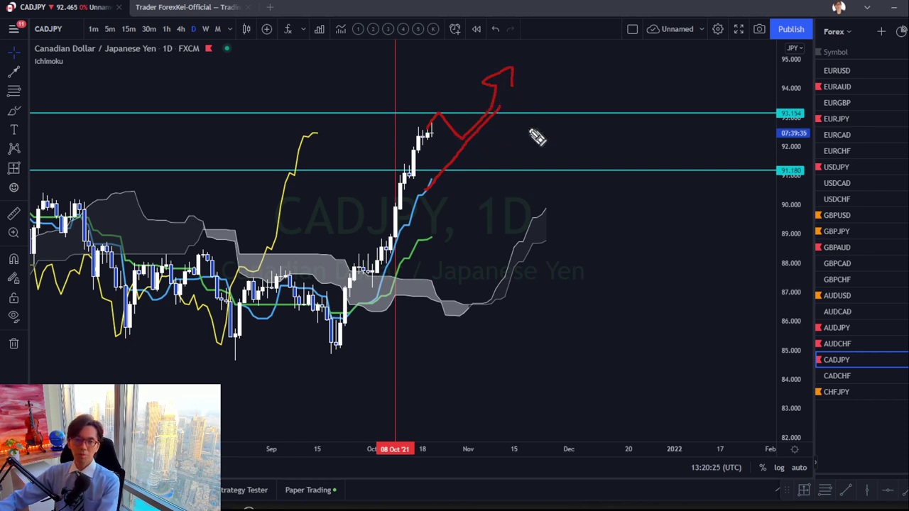
{"action": "left_click_drag", "start_coordinate": [543, 242], "coordinate": [608, 191]}
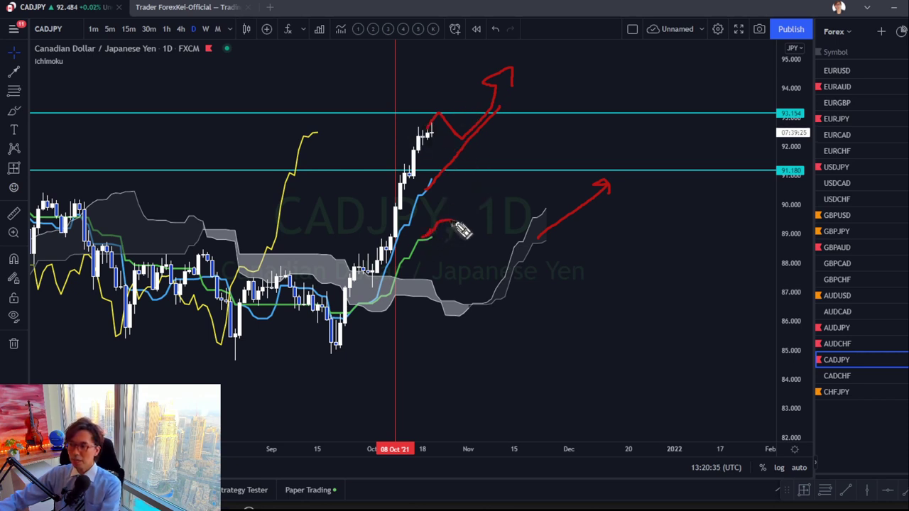
{"action": "left_click_drag", "start_coordinate": [460, 135], "coordinate": [488, 115]}
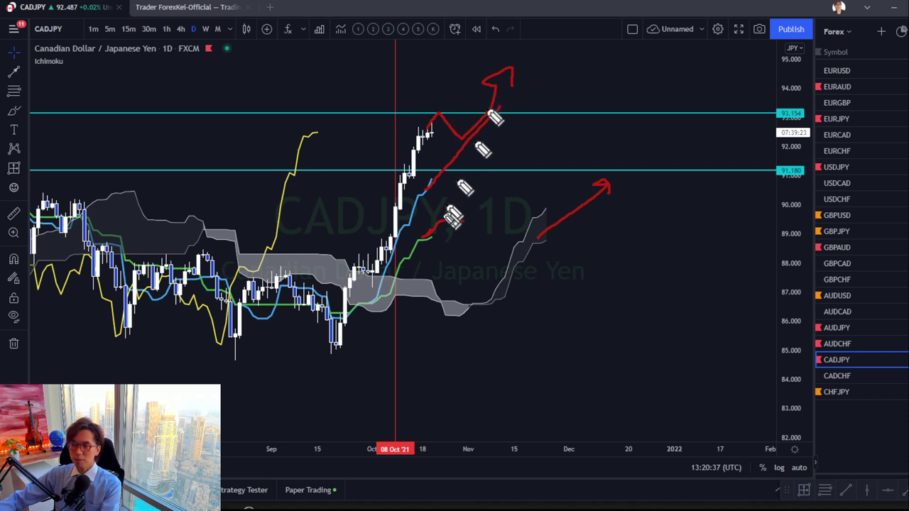
{"action": "left_click_drag", "start_coordinate": [481, 219], "coordinate": [506, 188]}
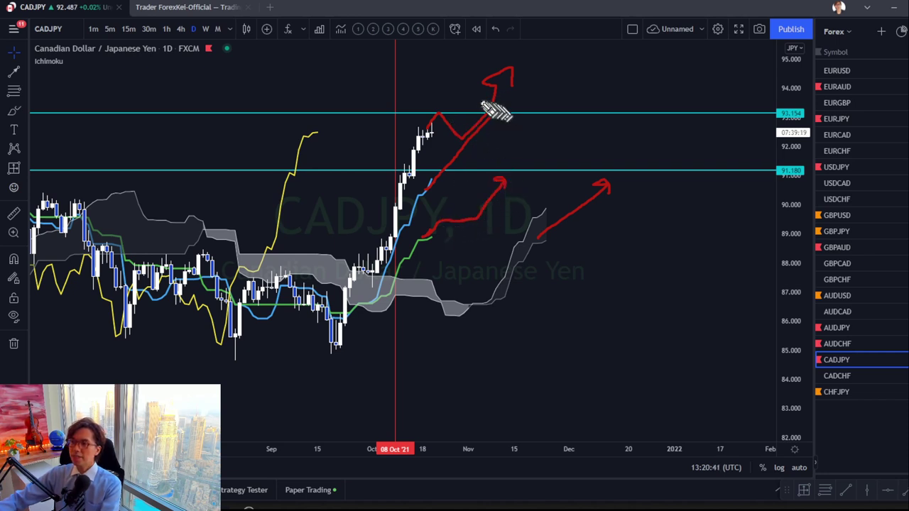
- Letter the rising CADJPY arrow near 93.154, circle the end of the yellow lagging line, and clear all the marks
{"action": "left_click_drag", "start_coordinate": [508, 88], "coordinate": [509, 125]}
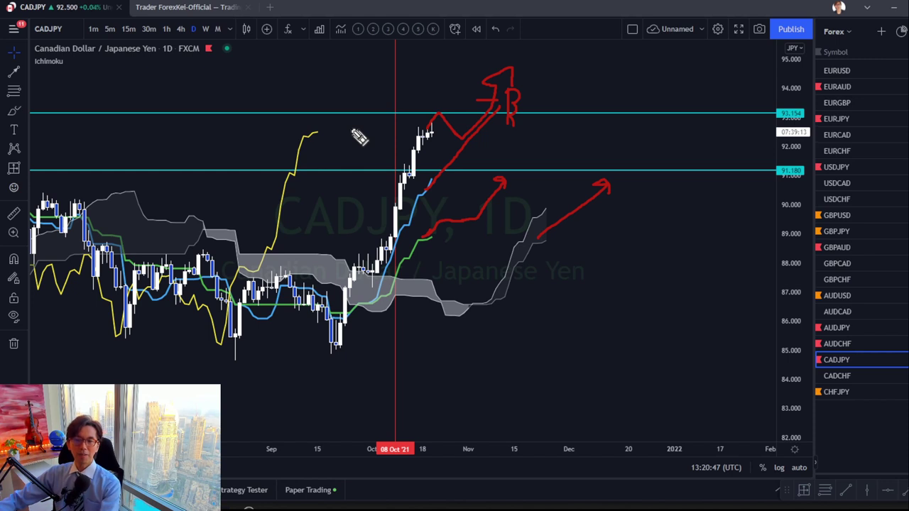
{"action": "left_click_drag", "start_coordinate": [311, 142], "coordinate": [325, 146]}
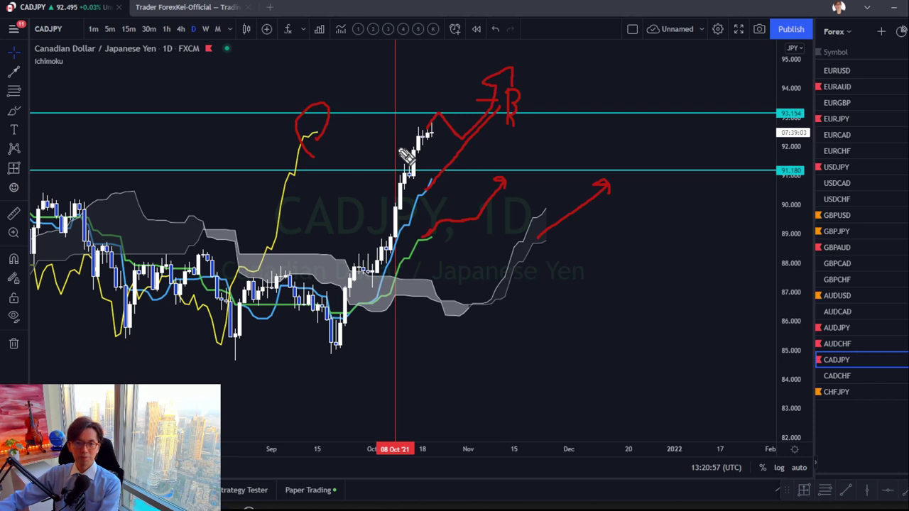
{"action": "left_click", "coordinate": [508, 157]}
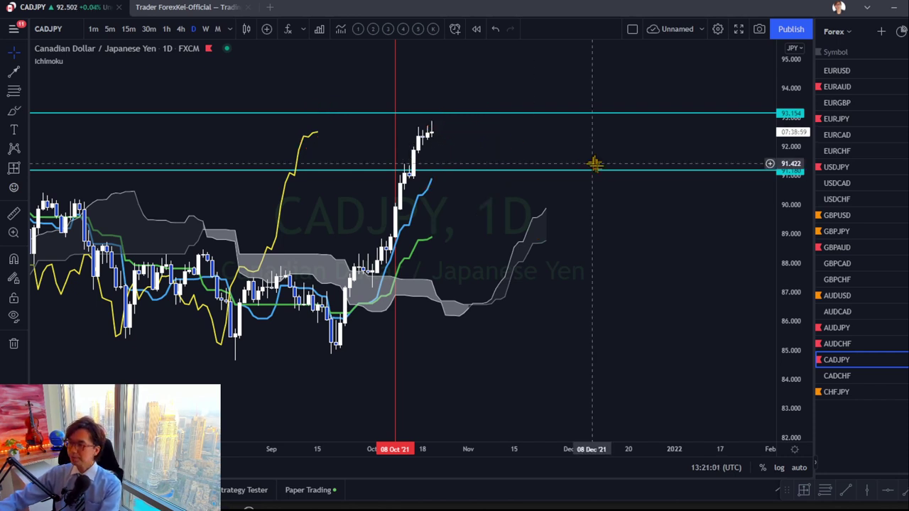
- Open CHFJPY, view its daily chart and switch to the 4-hour timeframe with the candles around 122.794 and 124.062 enlarged
{"action": "left_click", "coordinate": [838, 392]}
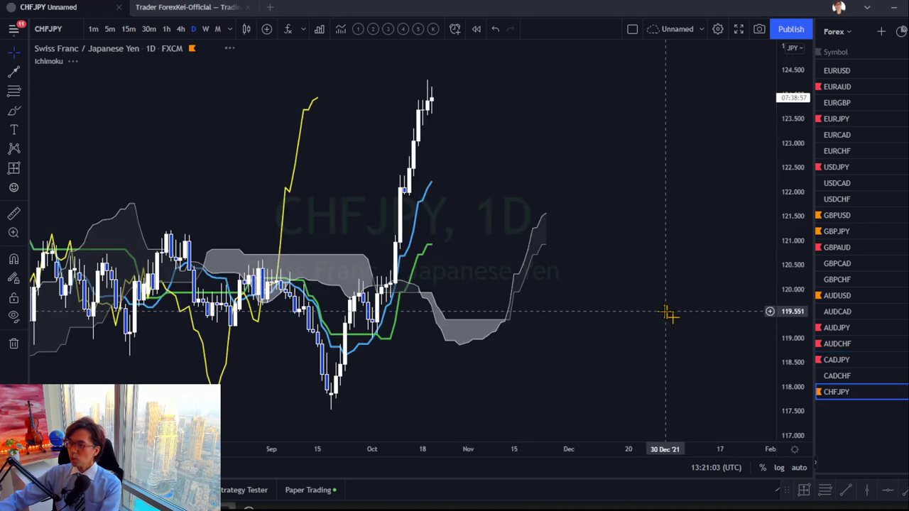
{"action": "left_click_drag", "start_coordinate": [592, 235], "coordinate": [606, 257]}
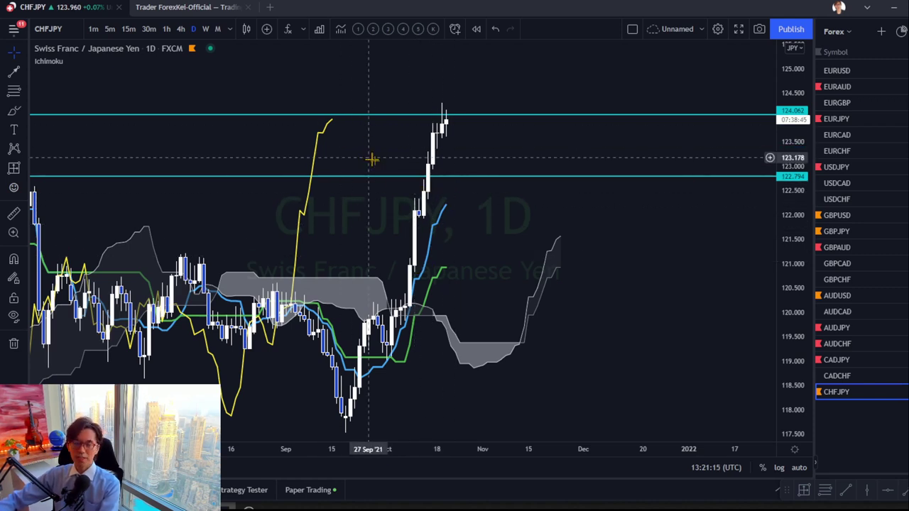
{"action": "left_click", "coordinate": [181, 29]}
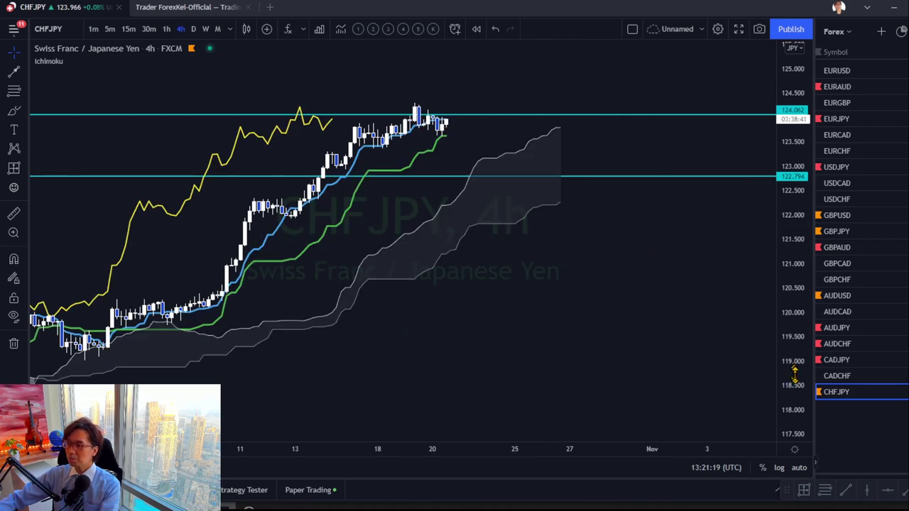
{"action": "left_click_drag", "start_coordinate": [794, 376], "coordinate": [794, 245]}
{"action": "left_click_drag", "start_coordinate": [690, 245], "coordinate": [750, 378]}
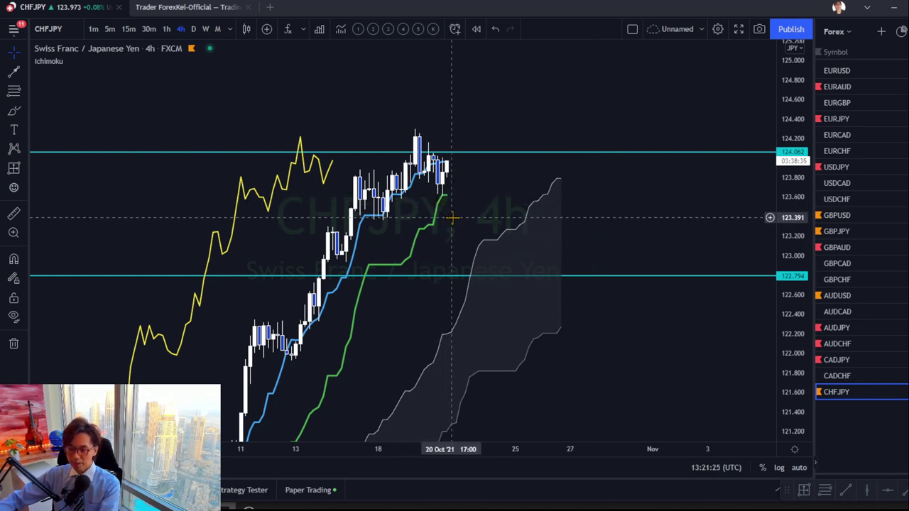
- Briefly mark CHFJPY's latest low at the green line and draw a yellow trend line beneath the lows from 123.276 to 124.039
{"action": "left_click_drag", "start_coordinate": [467, 243], "coordinate": [466, 221]}
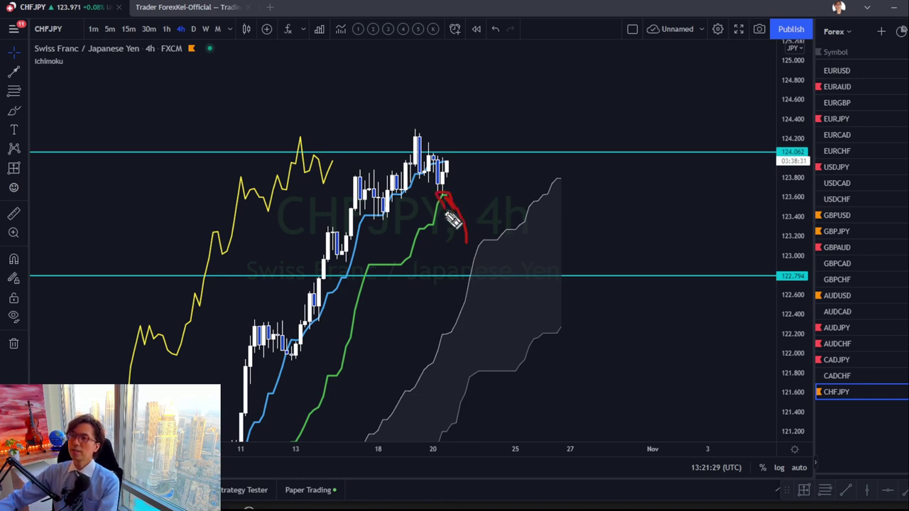
{"action": "mouse_move", "coordinate": [443, 186]}
{"action": "left_mouse_down"}
{"action": "mouse_move", "coordinate": [470, 142]}
{"action": "mouse_move", "coordinate": [461, 118]}
{"action": "left_mouse_up"}
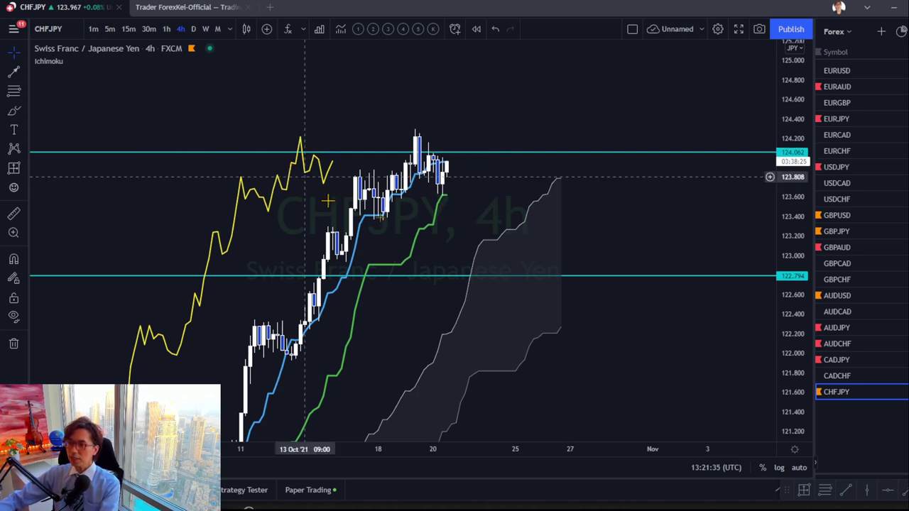
{"action": "left_click", "coordinate": [845, 490]}
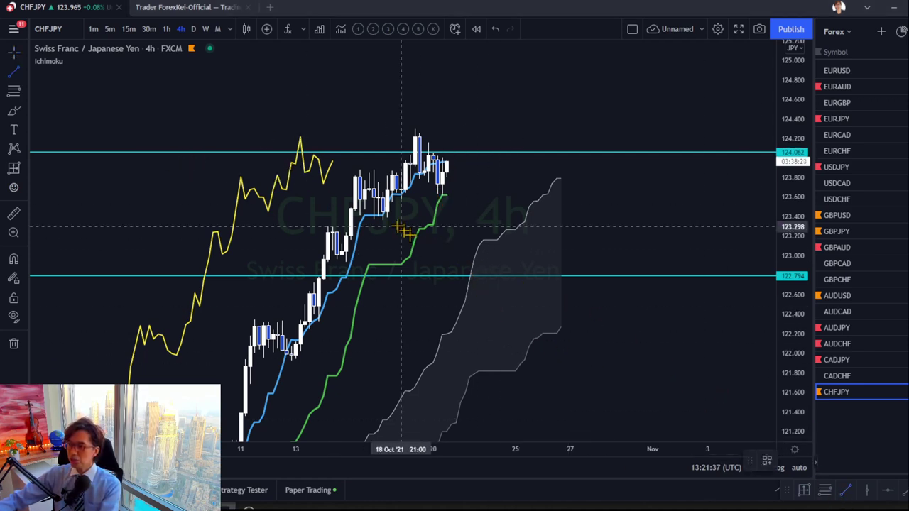
{"action": "left_click", "coordinate": [365, 227]}
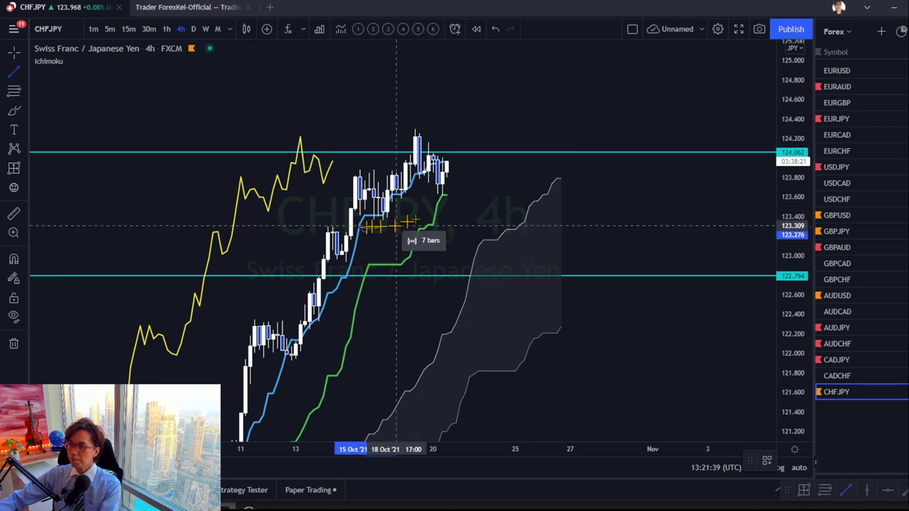
{"action": "double_click", "coordinate": [523, 153]}
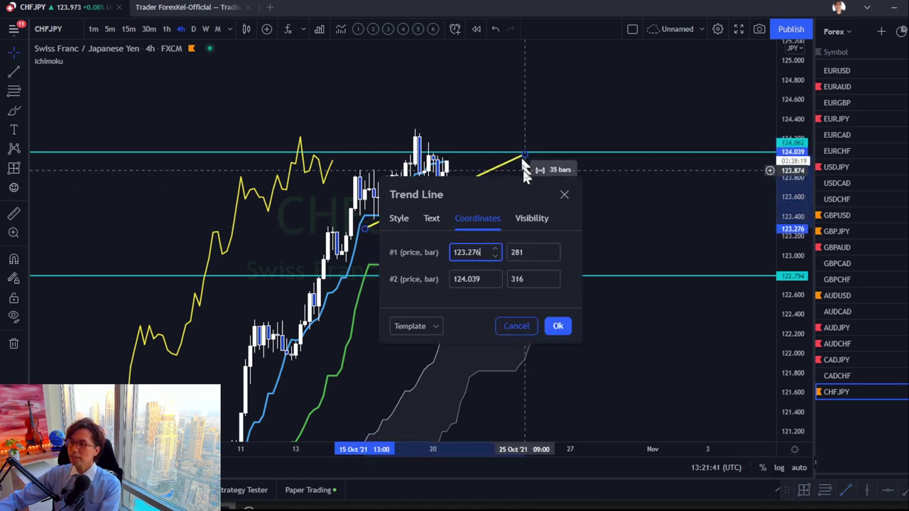
{"action": "left_click", "coordinate": [564, 194]}
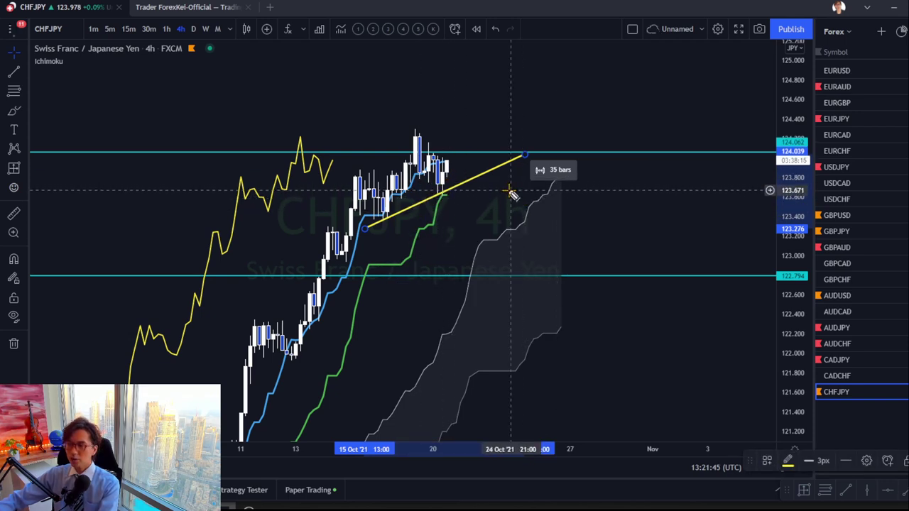
- Sketch CHFJPY's rebound from the trend line above 124.062 and a crossed-out break below it, then clear the marks and deselect the line
{"action": "mouse_move", "coordinate": [440, 158]}
{"action": "left_mouse_down"}
{"action": "mouse_move", "coordinate": [465, 172]}
{"action": "mouse_move", "coordinate": [489, 150]}
{"action": "mouse_move", "coordinate": [507, 110]}
{"action": "mouse_move", "coordinate": [486, 110]}
{"action": "left_mouse_up"}
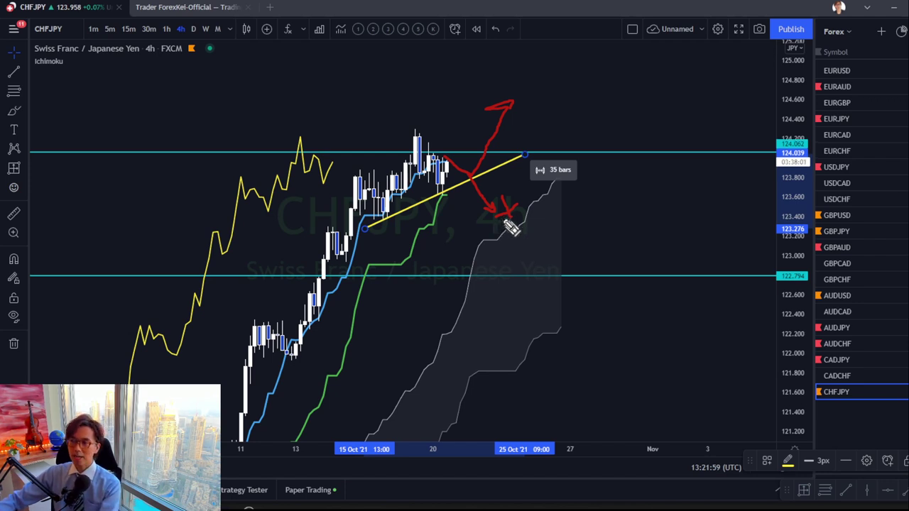
{"action": "key", "text": "Escape"}
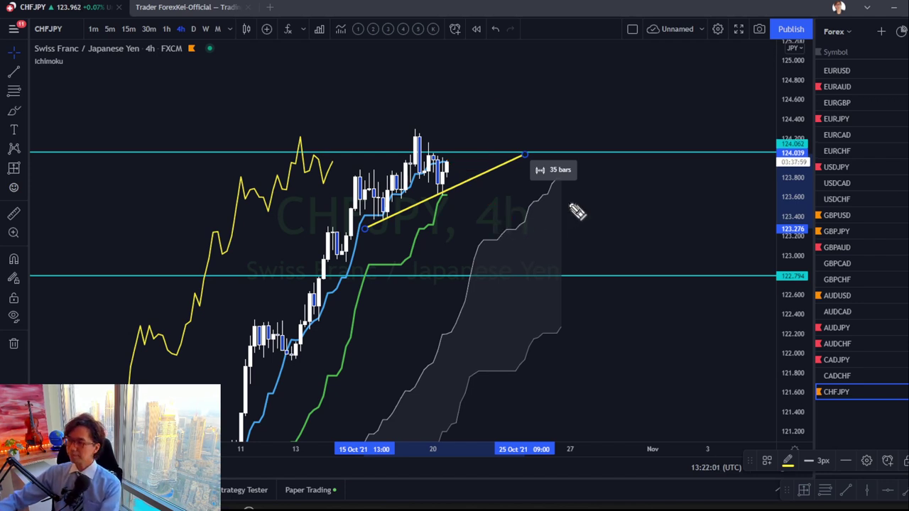
{"action": "left_click", "coordinate": [615, 206]}
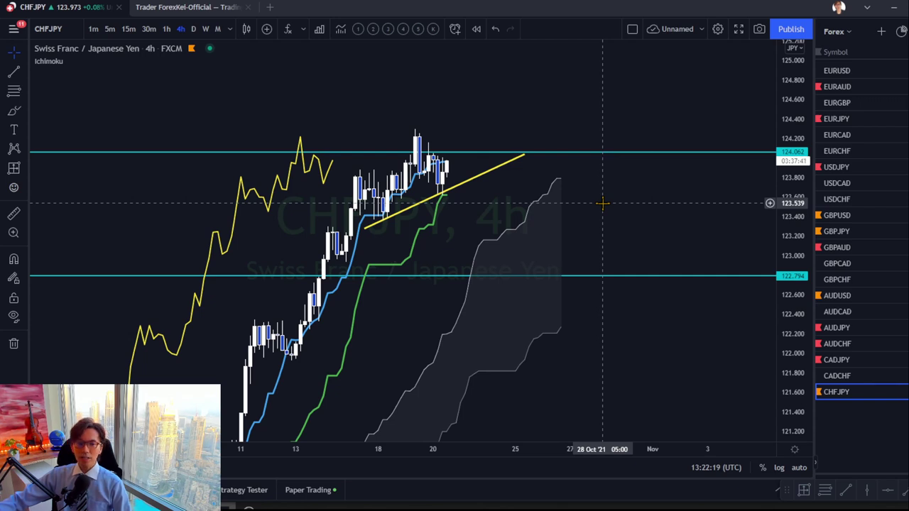
- Switch to the commodities watchlist and open the XAUUSD daily chart, showing the 1834.106 line and the falling yellow trendline
{"action": "left_click", "coordinate": [836, 32]}
{"action": "left_click", "coordinate": [846, 135]}
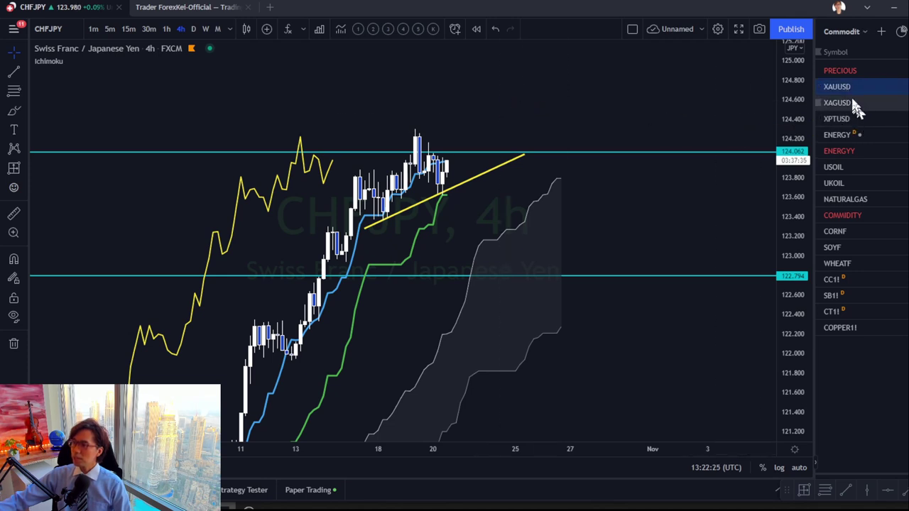
{"action": "left_click", "coordinate": [853, 102]}
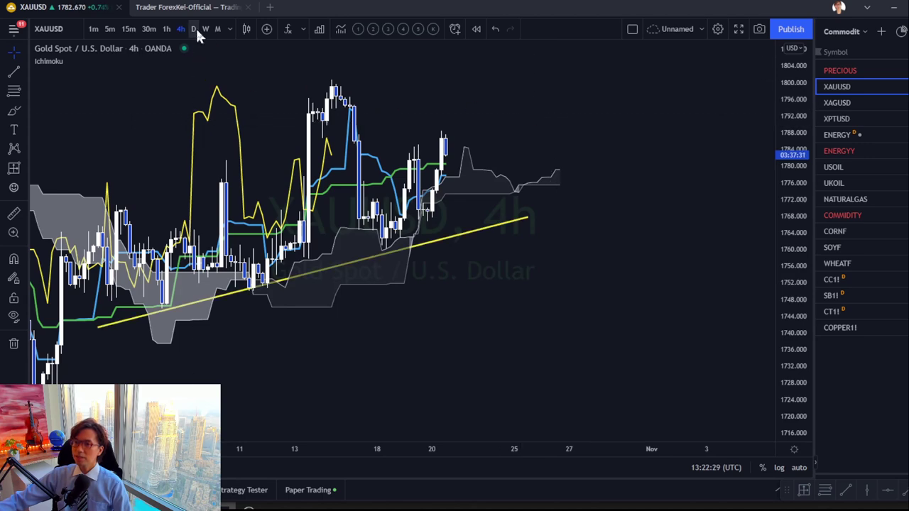
{"action": "left_click", "coordinate": [194, 29]}
{"action": "left_click_drag", "start_coordinate": [787, 147], "coordinate": [650, 333]}
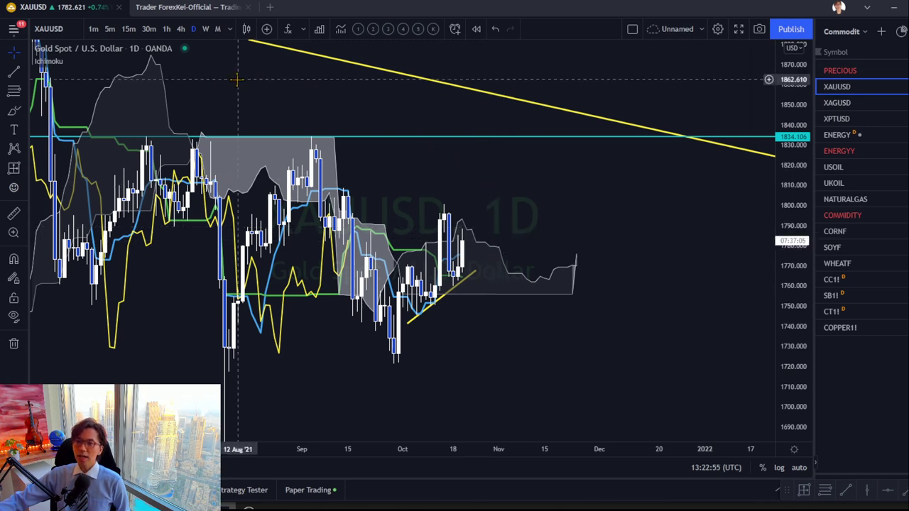
- Switch XAUUSD to the 4-hour timeframe and sketch its recent swings, the broken high, the pullback and an arrow for the next rise
{"action": "left_click", "coordinate": [180, 29]}
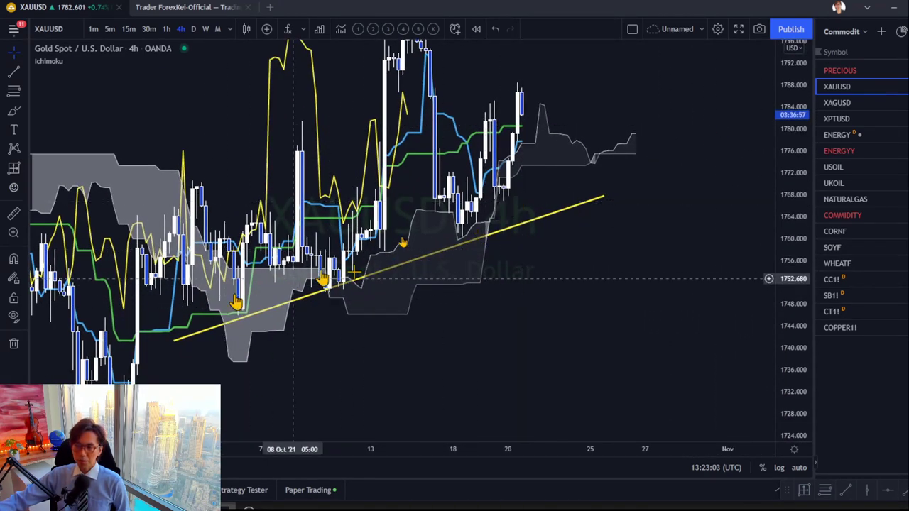
{"action": "left_click_drag", "start_coordinate": [579, 161], "coordinate": [490, 234]}
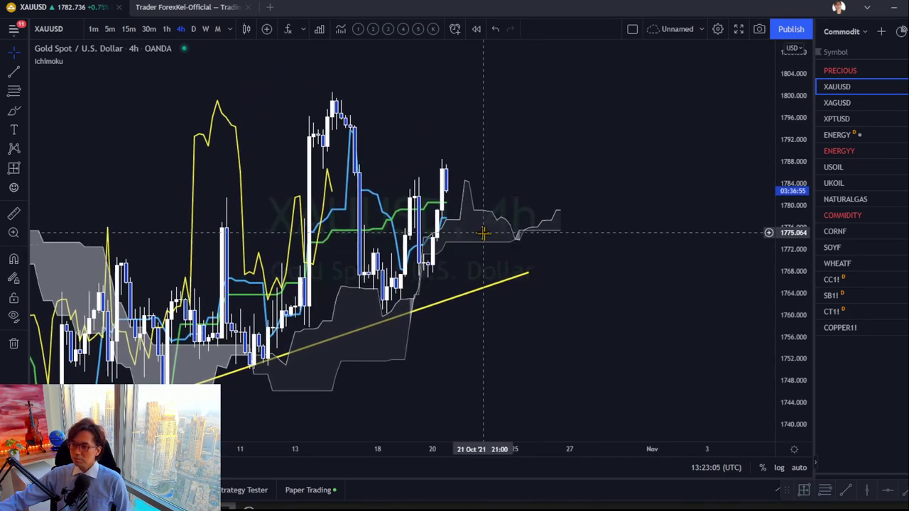
{"action": "mouse_move", "coordinate": [381, 306]}
{"action": "left_mouse_down"}
{"action": "mouse_move", "coordinate": [416, 242]}
{"action": "mouse_move", "coordinate": [422, 191]}
{"action": "mouse_move", "coordinate": [426, 274]}
{"action": "mouse_move", "coordinate": [445, 190]}
{"action": "left_mouse_up"}
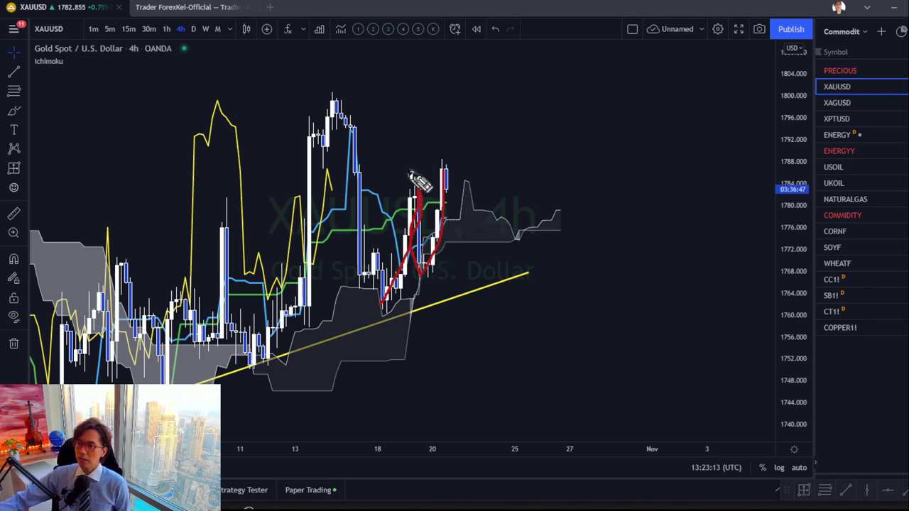
{"action": "left_click_drag", "start_coordinate": [458, 179], "coordinate": [475, 182]}
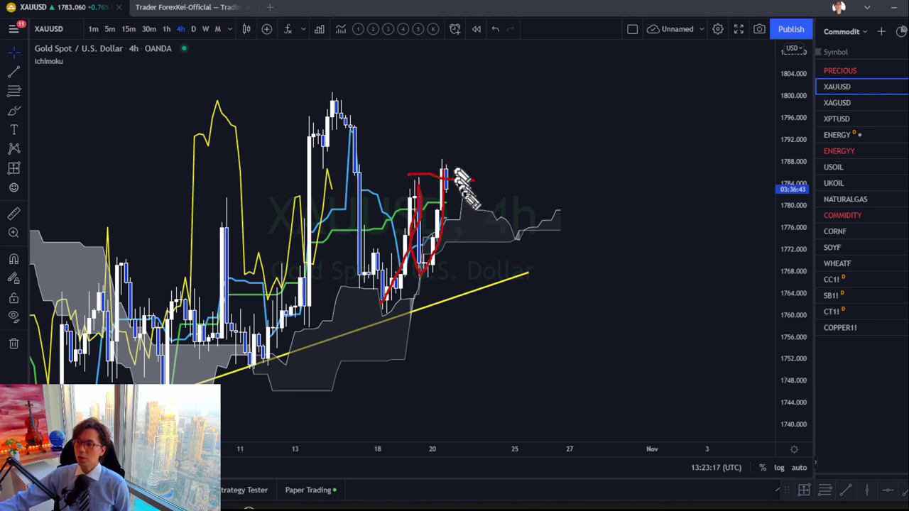
{"action": "left_click_drag", "start_coordinate": [440, 158], "coordinate": [447, 185]}
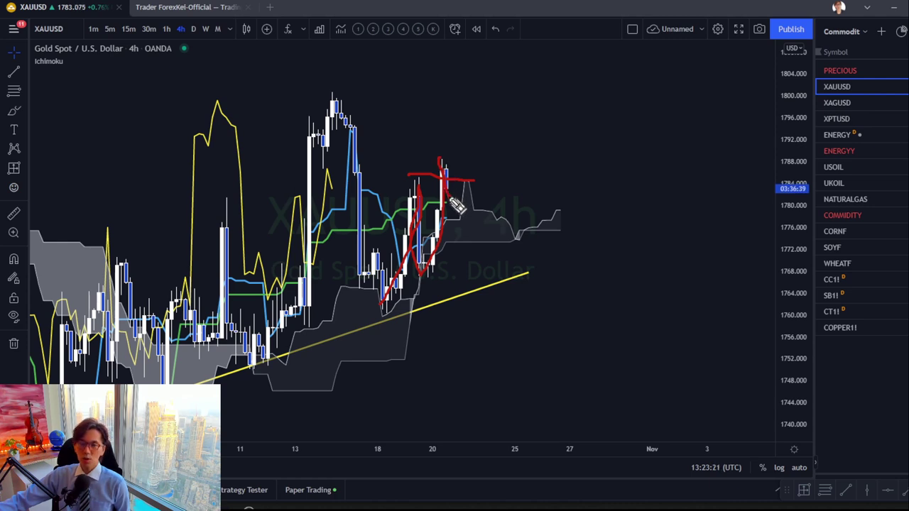
{"action": "mouse_move", "coordinate": [464, 217]}
{"action": "left_mouse_down"}
{"action": "mouse_move", "coordinate": [513, 152]}
{"action": "mouse_move", "coordinate": [509, 135]}
{"action": "mouse_move", "coordinate": [525, 150]}
{"action": "left_mouse_up"}
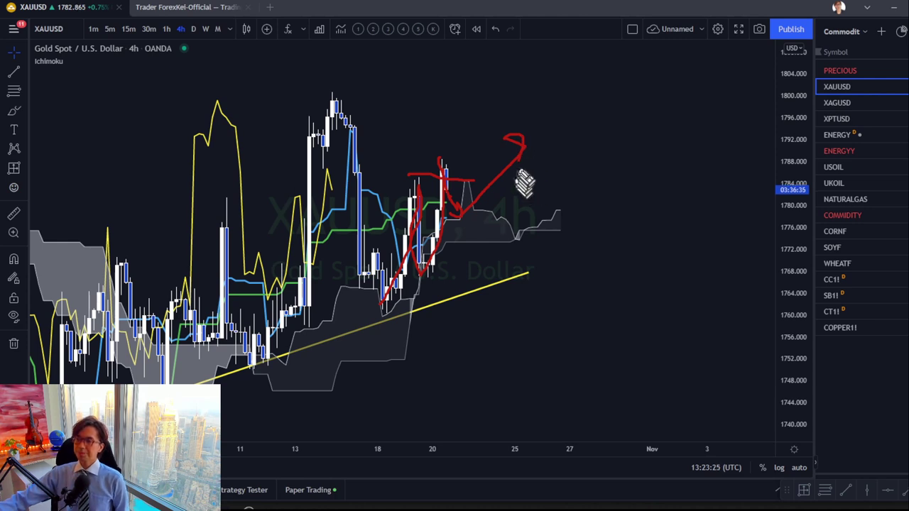
- Extend XAUUSD's upward arrow, sketch rising arrows for the cloud, base line and lagging line, label the move B, then clear the marks
{"action": "left_click_drag", "start_coordinate": [514, 165], "coordinate": [547, 126]}
{"action": "left_click_drag", "start_coordinate": [562, 226], "coordinate": [622, 212]}
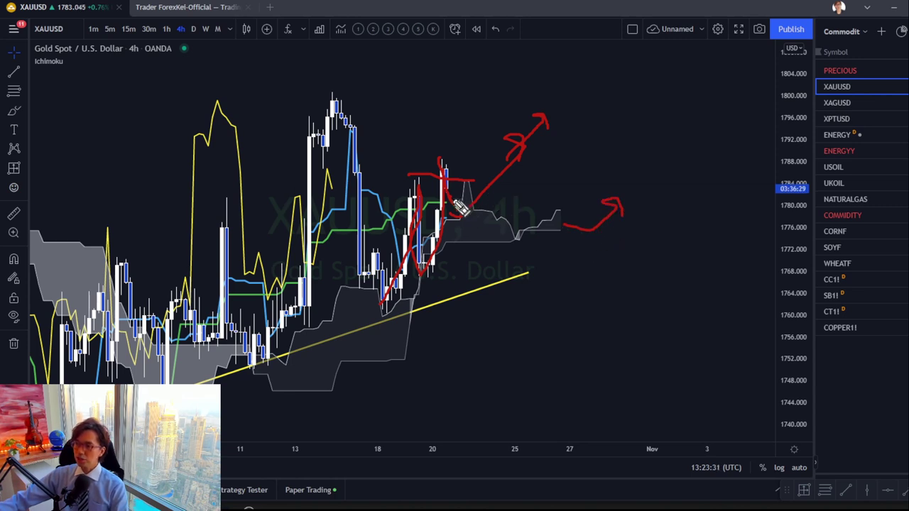
{"action": "mouse_move", "coordinate": [453, 208]}
{"action": "left_mouse_down"}
{"action": "mouse_move", "coordinate": [503, 203]}
{"action": "mouse_move", "coordinate": [532, 183]}
{"action": "mouse_move", "coordinate": [524, 176]}
{"action": "left_mouse_up"}
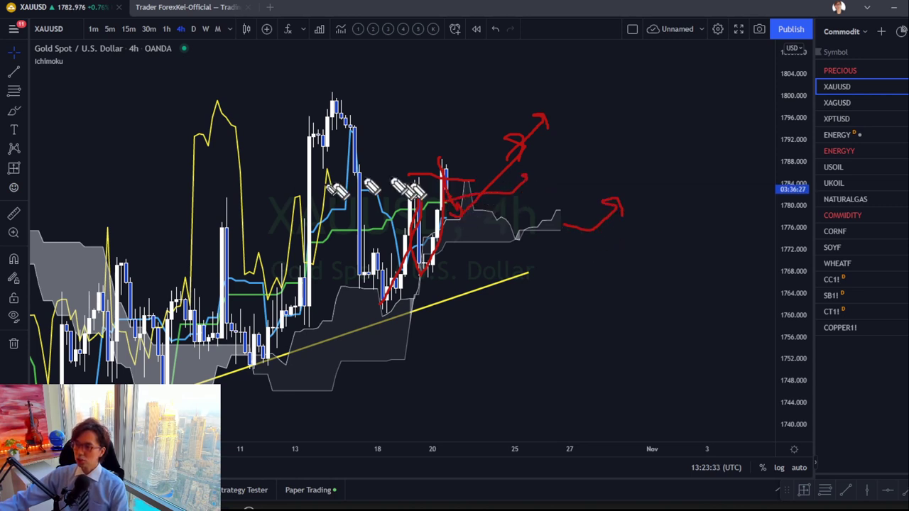
{"action": "left_click_drag", "start_coordinate": [340, 187], "coordinate": [382, 137]}
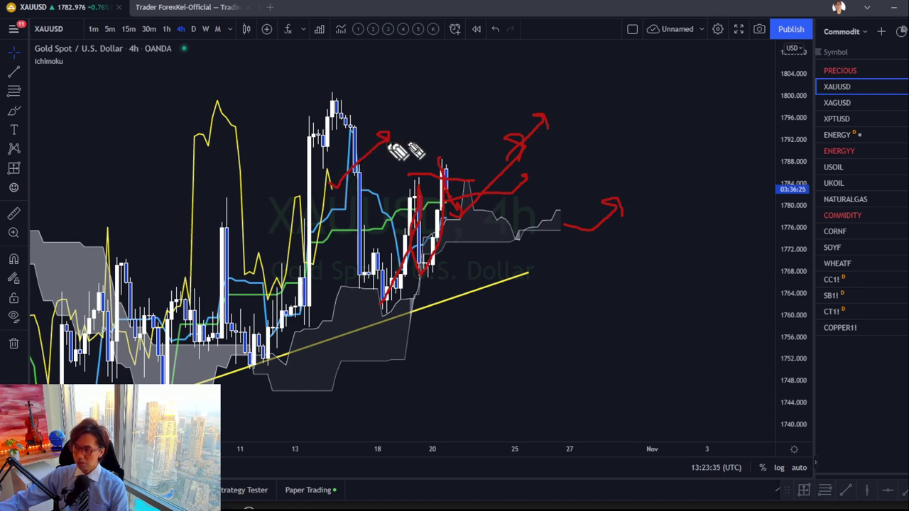
{"action": "mouse_move", "coordinate": [520, 145]}
{"action": "left_mouse_down"}
{"action": "mouse_move", "coordinate": [554, 142]}
{"action": "mouse_move", "coordinate": [563, 154]}
{"action": "left_mouse_up"}
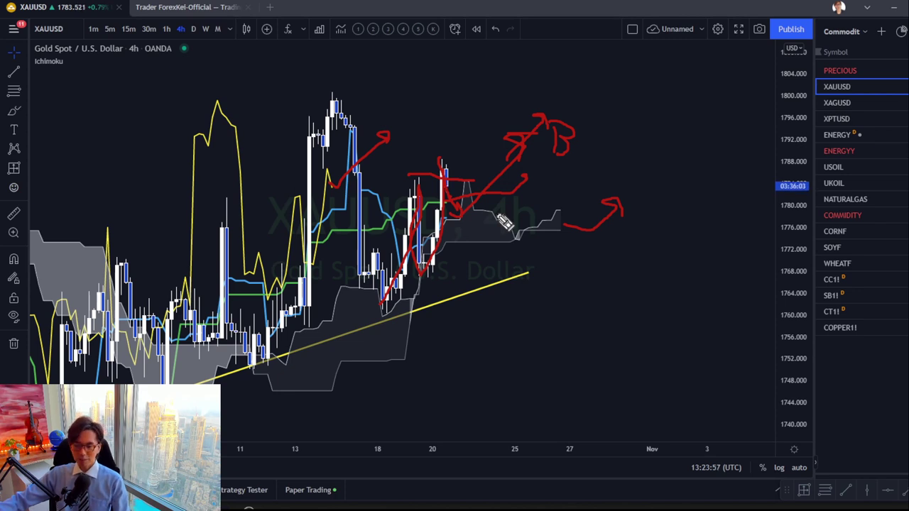
{"action": "key", "text": "e"}
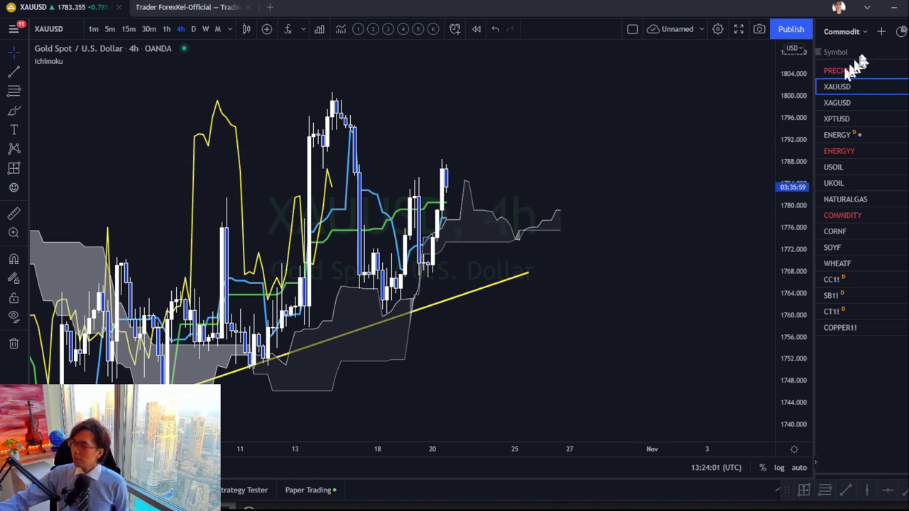
- Return to the Forex watchlist and review EURAUD on the 4-hour, weekly and daily charts
{"action": "left_click", "coordinate": [855, 32]}
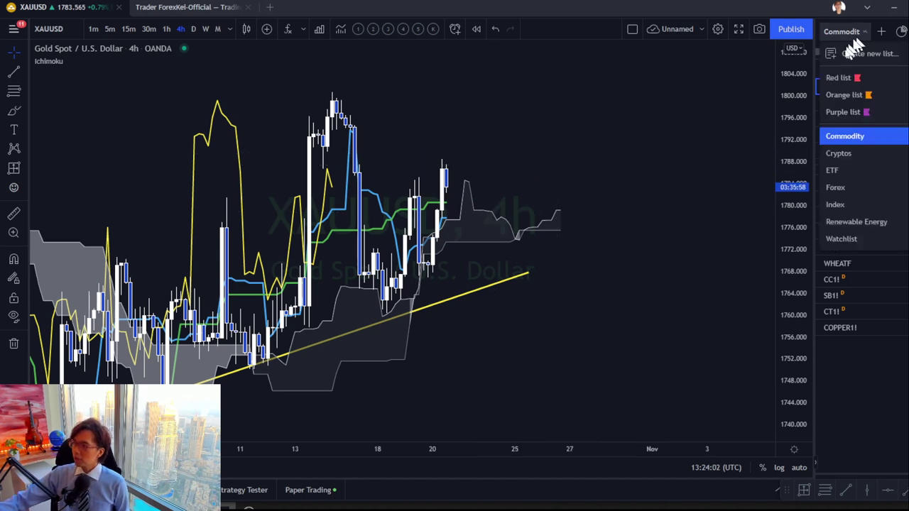
{"action": "left_click", "coordinate": [835, 187]}
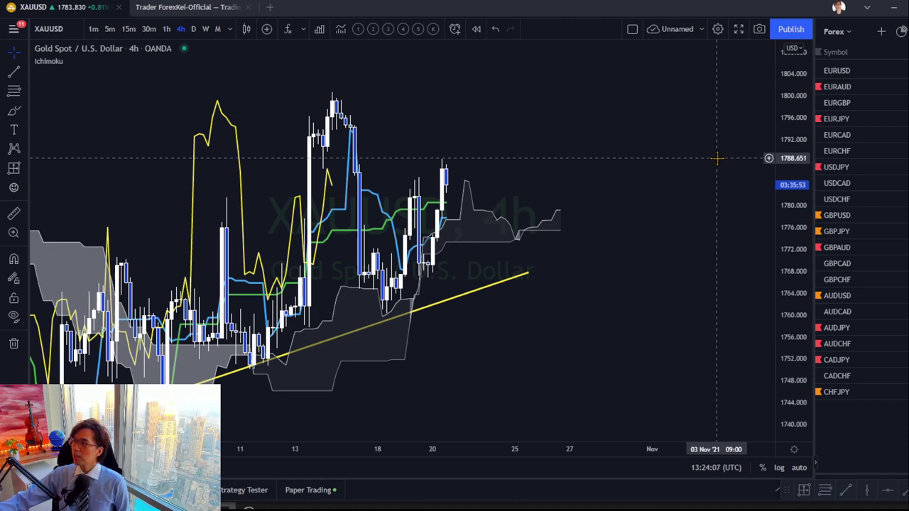
{"action": "left_click", "coordinate": [862, 85]}
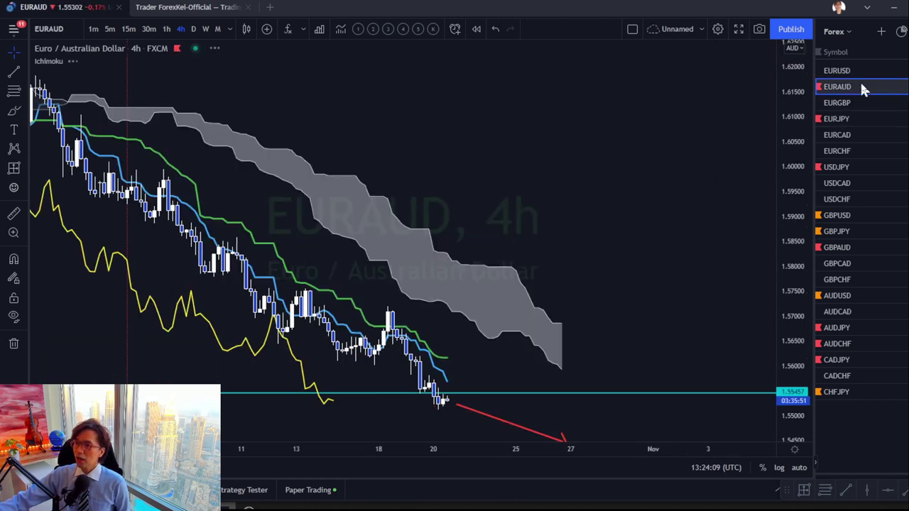
{"action": "left_click", "coordinate": [204, 29]}
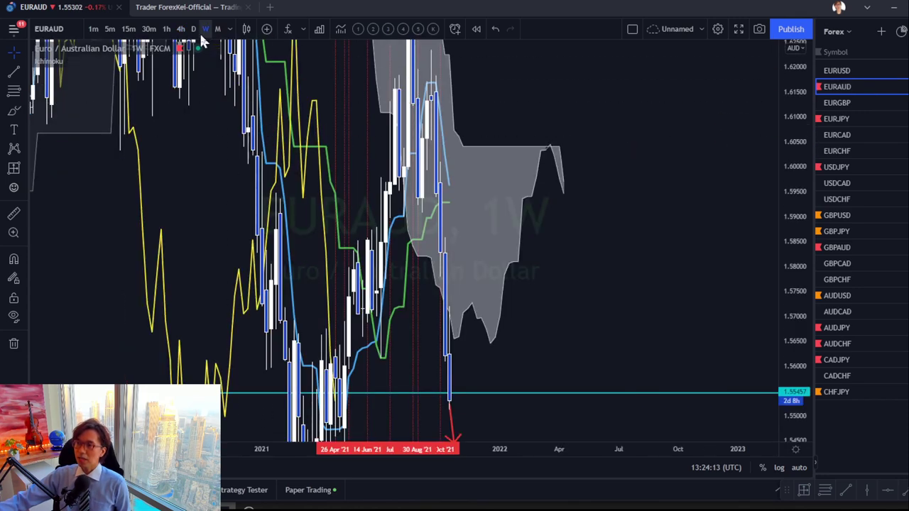
{"action": "left_click", "coordinate": [194, 29]}
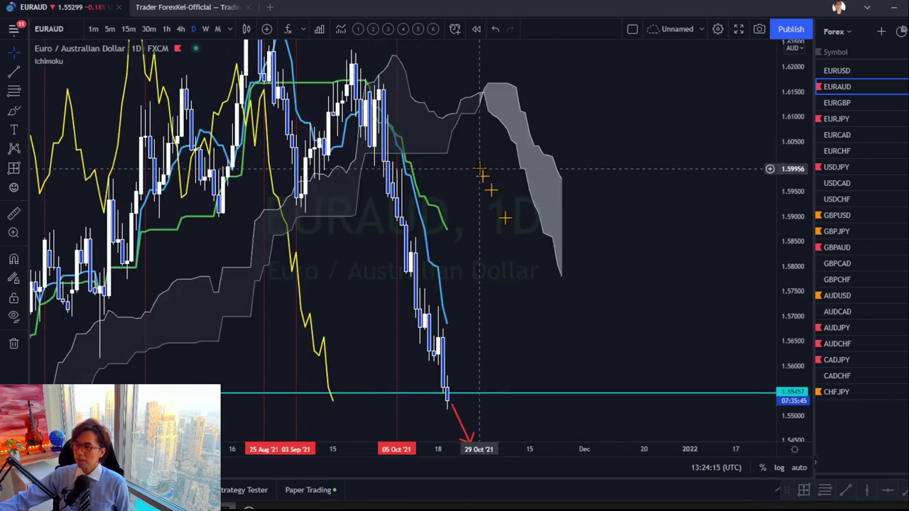
- Review the EURJPY and USDJPY daily charts around their marked horizontal levels
{"action": "left_click", "coordinate": [844, 119]}
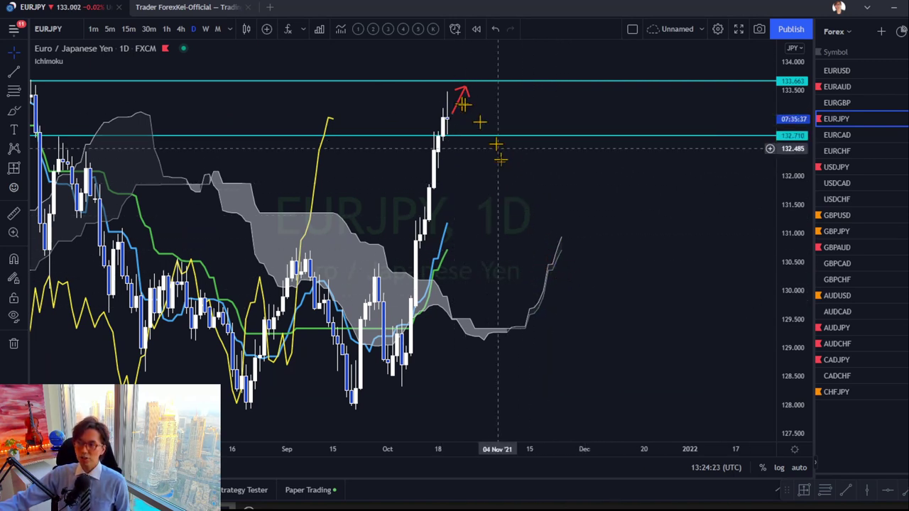
{"action": "left_click", "coordinate": [840, 168]}
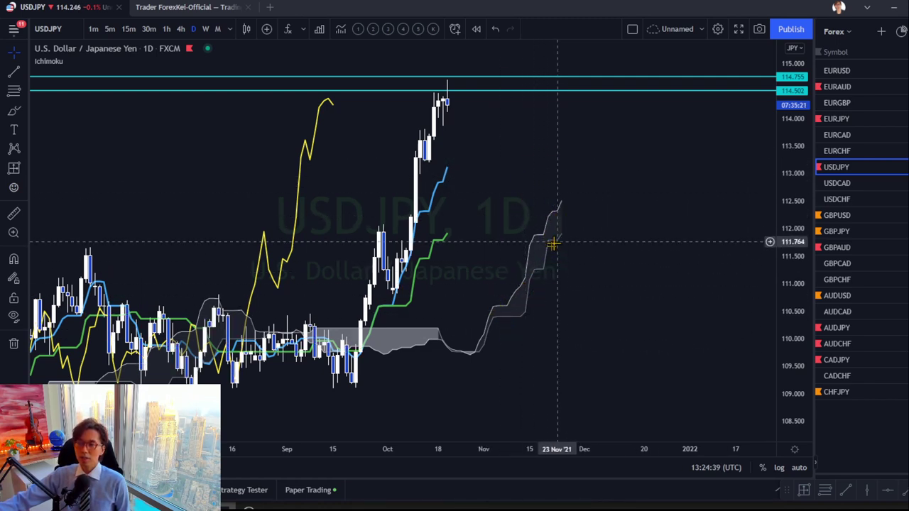
{"action": "left_click_drag", "start_coordinate": [497, 145], "coordinate": [493, 185]}
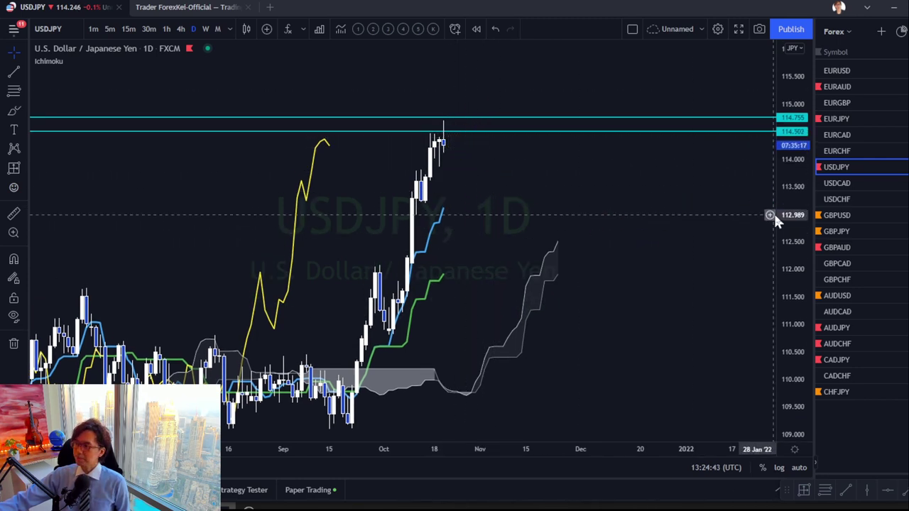
- Open GBPUSD, switch it to the 4-hour timeframe and sketch an upward arrow from the latest candles through the 1.38290 line
{"action": "left_click", "coordinate": [842, 216]}
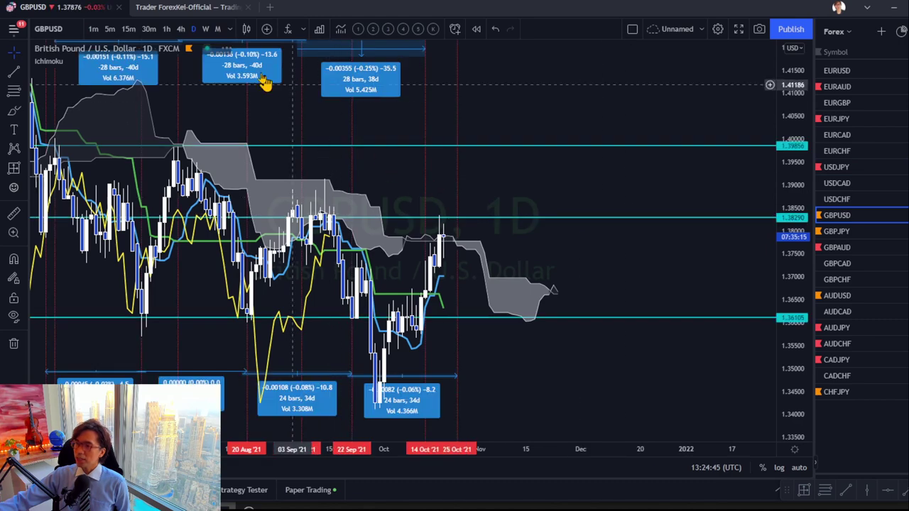
{"action": "left_click", "coordinate": [182, 29]}
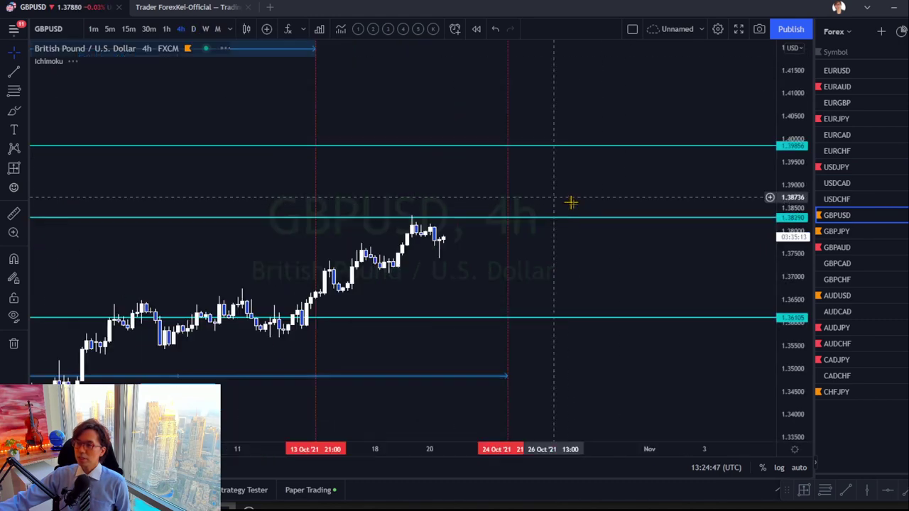
{"action": "left_click_drag", "start_coordinate": [576, 284], "coordinate": [585, 200]}
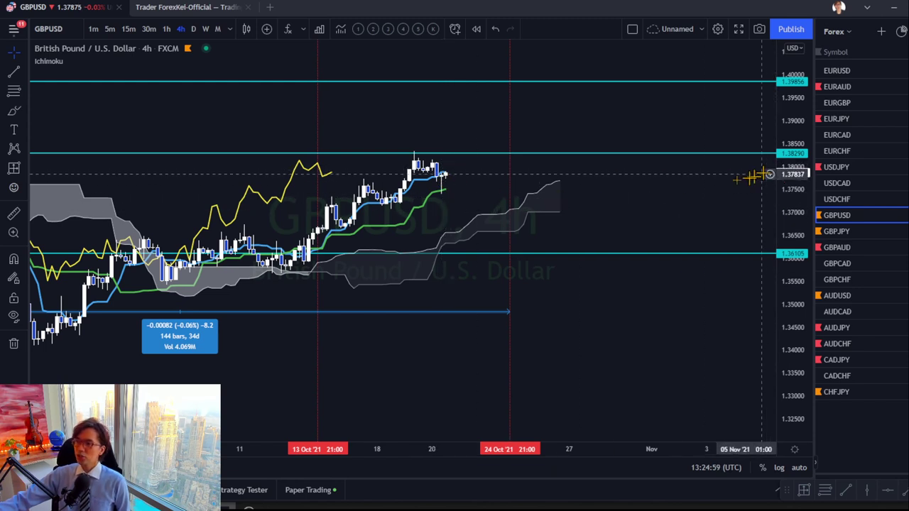
{"action": "mouse_move", "coordinate": [440, 174]}
{"action": "left_mouse_down"}
{"action": "mouse_move", "coordinate": [477, 146]}
{"action": "mouse_move", "coordinate": [490, 119]}
{"action": "left_mouse_up"}
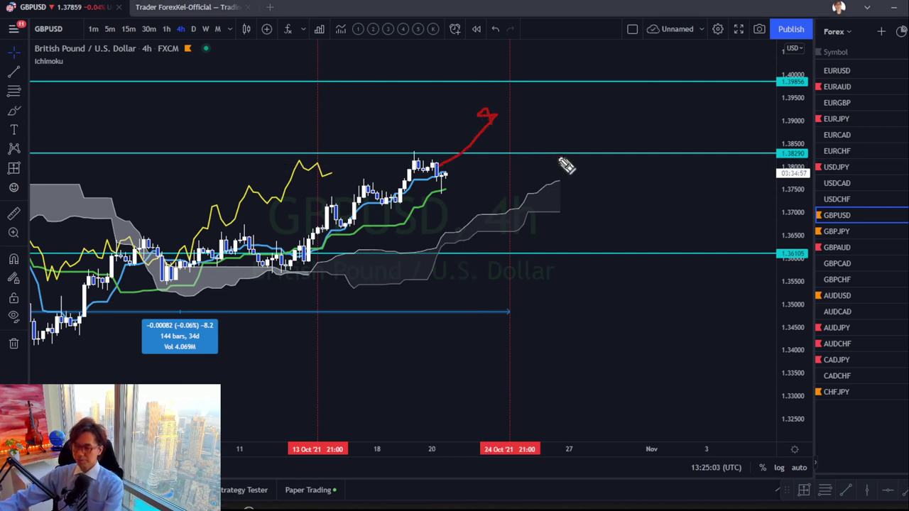
- Clear the GBPUSD sketch, open GBPJPY, draw its swings, the pullback to 157.416 and arrows for a rebound, then clear the marks
{"action": "left_click", "coordinate": [850, 229]}
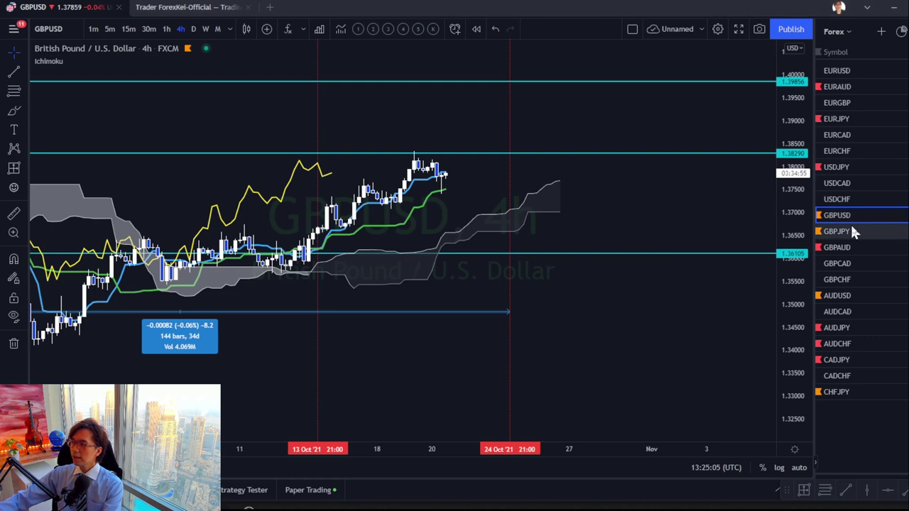
{"action": "left_click_drag", "start_coordinate": [521, 167], "coordinate": [581, 256]}
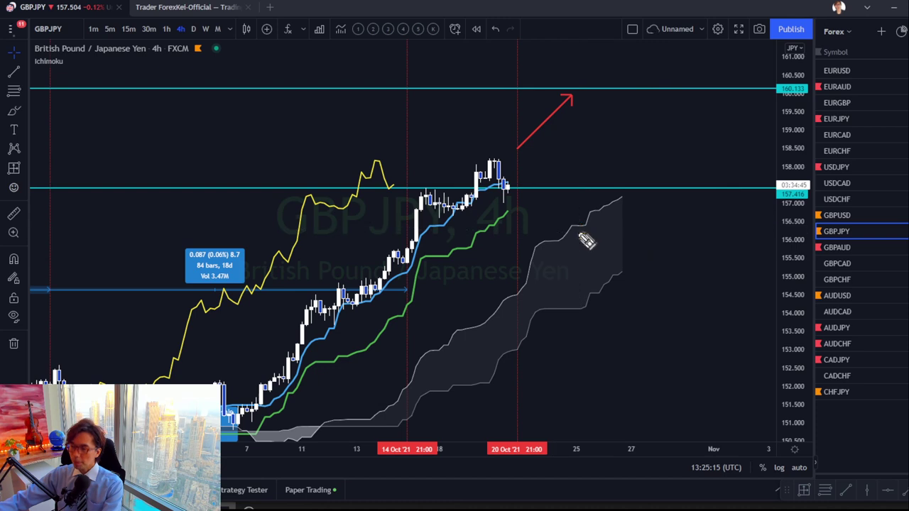
{"action": "left_click_drag", "start_coordinate": [505, 187], "coordinate": [538, 148]}
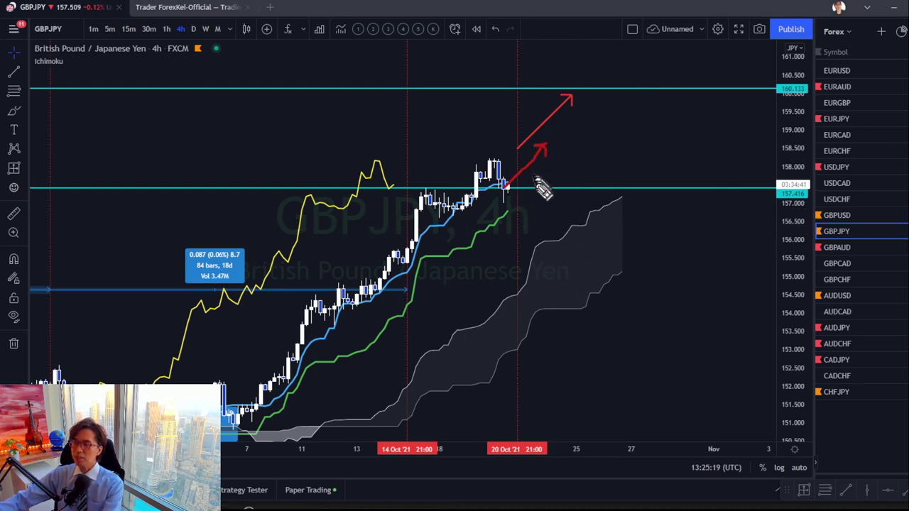
{"action": "mouse_move", "coordinate": [381, 269]}
{"action": "left_mouse_down"}
{"action": "mouse_move", "coordinate": [426, 205]}
{"action": "mouse_move", "coordinate": [474, 193]}
{"action": "mouse_move", "coordinate": [494, 161]}
{"action": "left_mouse_up"}
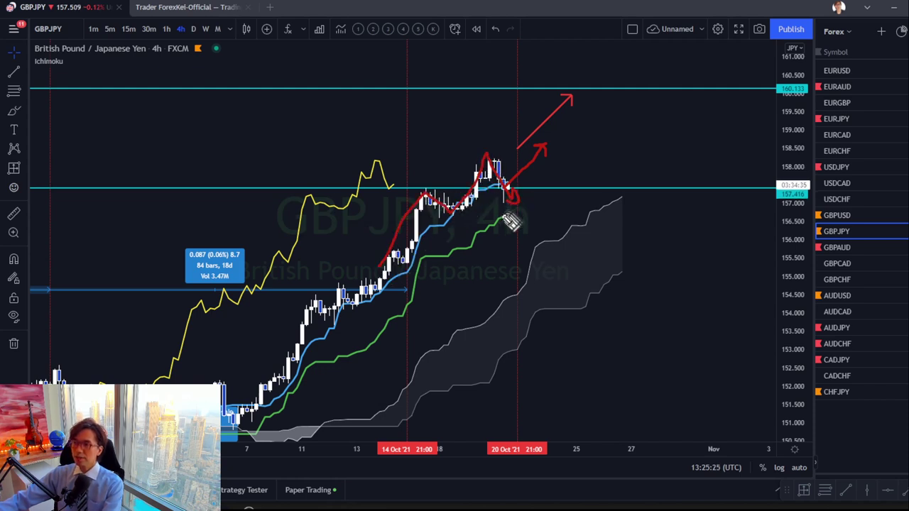
{"action": "mouse_move", "coordinate": [517, 212]}
{"action": "left_mouse_down"}
{"action": "mouse_move", "coordinate": [551, 191]}
{"action": "mouse_move", "coordinate": [558, 132]}
{"action": "left_mouse_up"}
{"action": "key", "text": "e"}
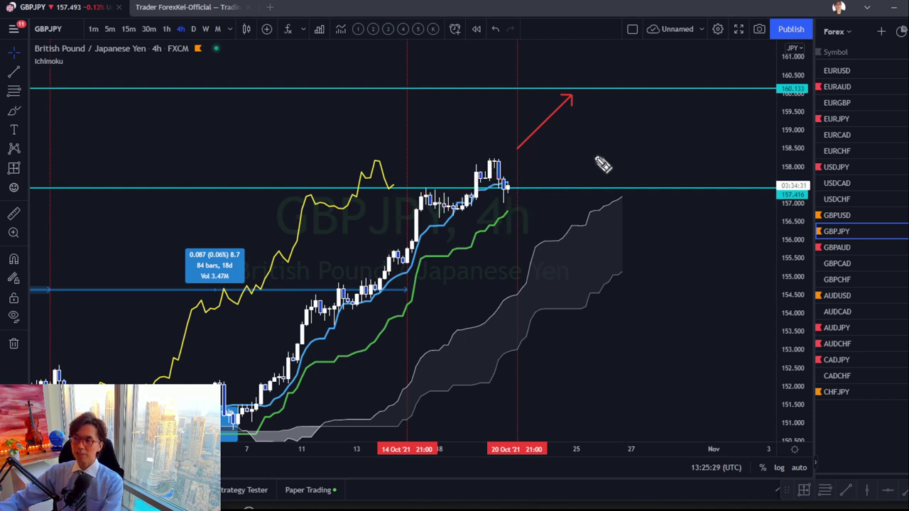
- Open GBPAUD on the daily timeframe and review its decline towards the 1.82555 line
{"action": "left_click", "coordinate": [875, 249]}
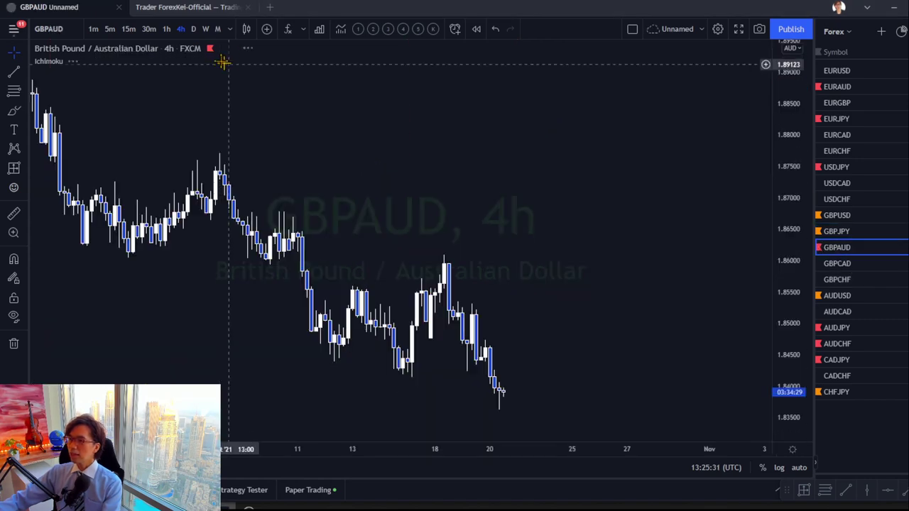
{"action": "left_click", "coordinate": [193, 28]}
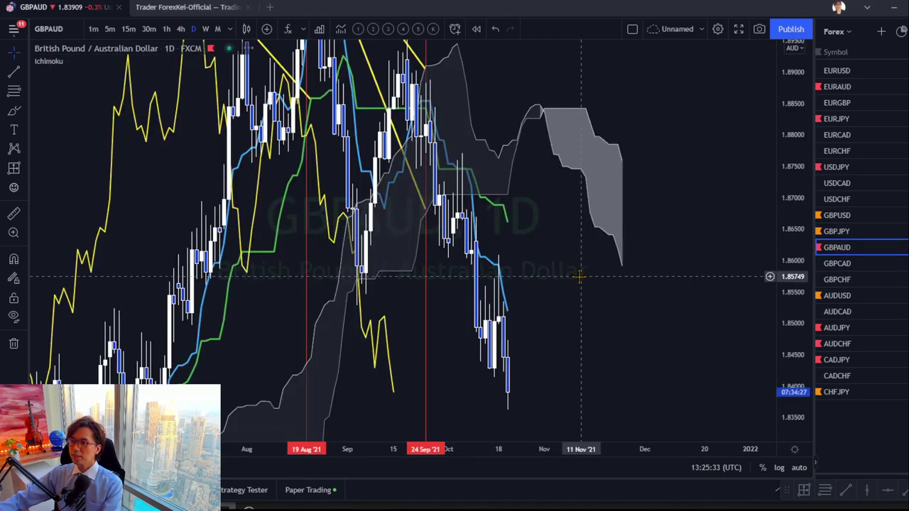
{"action": "left_click_drag", "start_coordinate": [771, 128], "coordinate": [561, 335]}
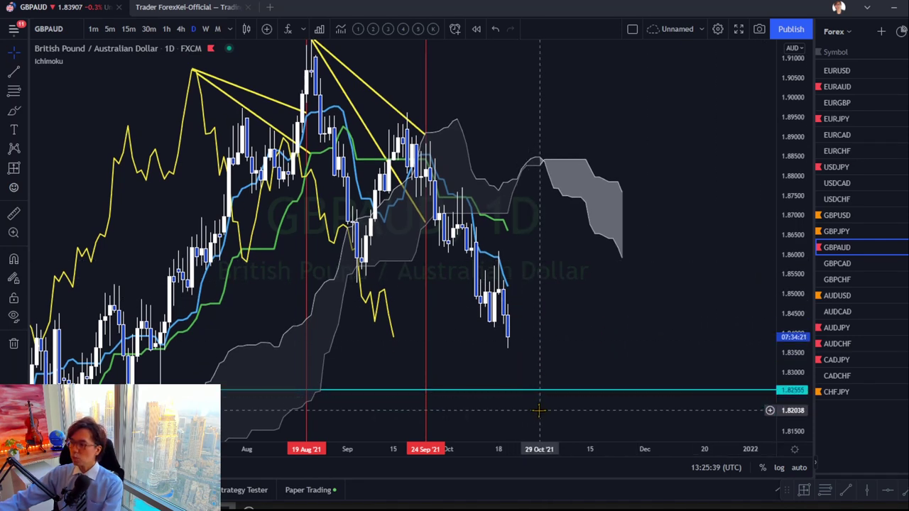
- Open AUDUSD on the 4-hour timeframe and review the latest candles around the 0.74809 line
{"action": "left_click", "coordinate": [836, 296]}
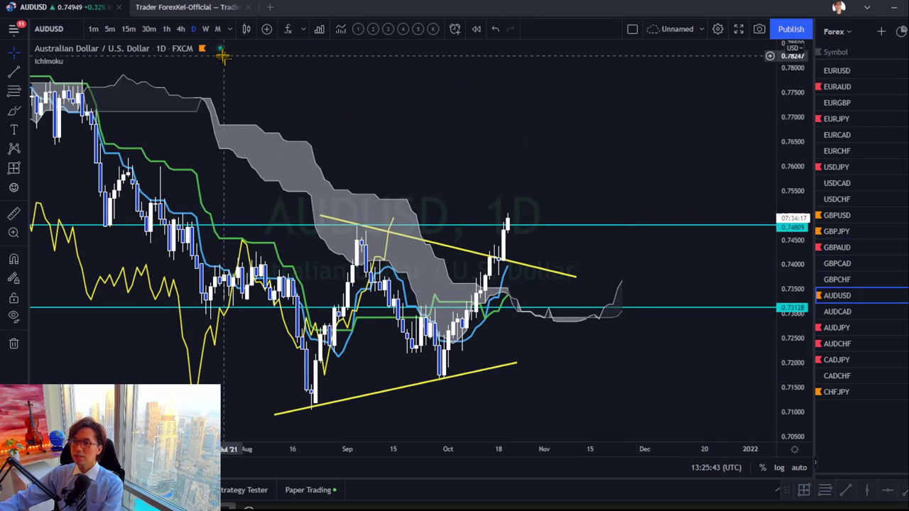
{"action": "left_click", "coordinate": [181, 29]}
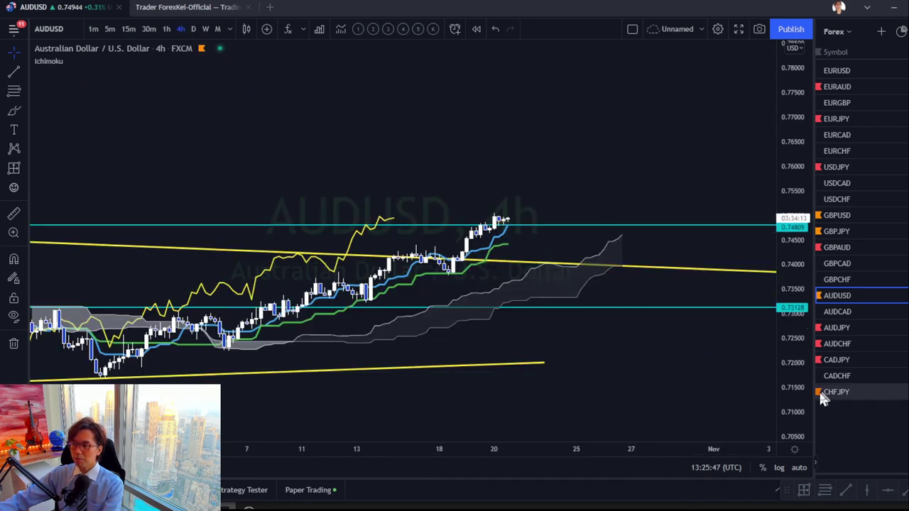
{"action": "left_click_drag", "start_coordinate": [810, 390], "coordinate": [651, 188]}
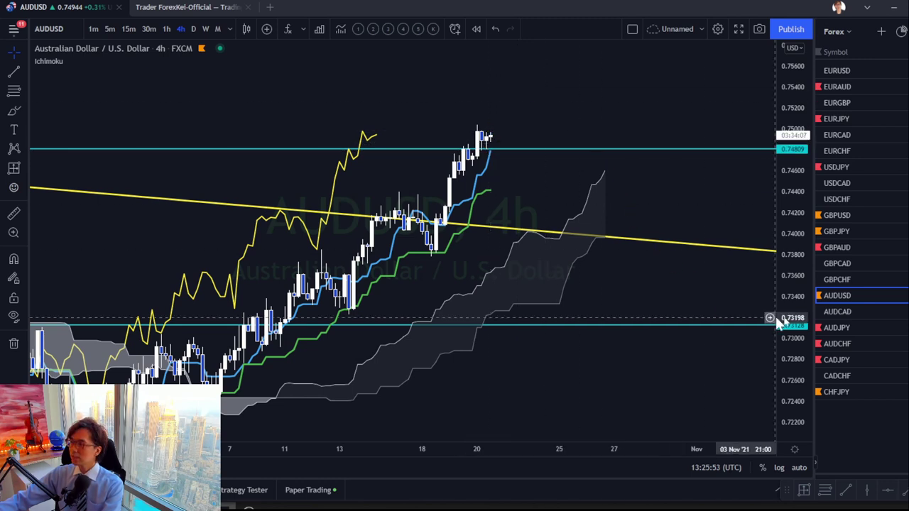
- Open AUDJPY on the daily timeframe and review the two arrow scenarios drawn around the 85.790 and 85.241 lines
{"action": "left_click", "coordinate": [837, 325]}
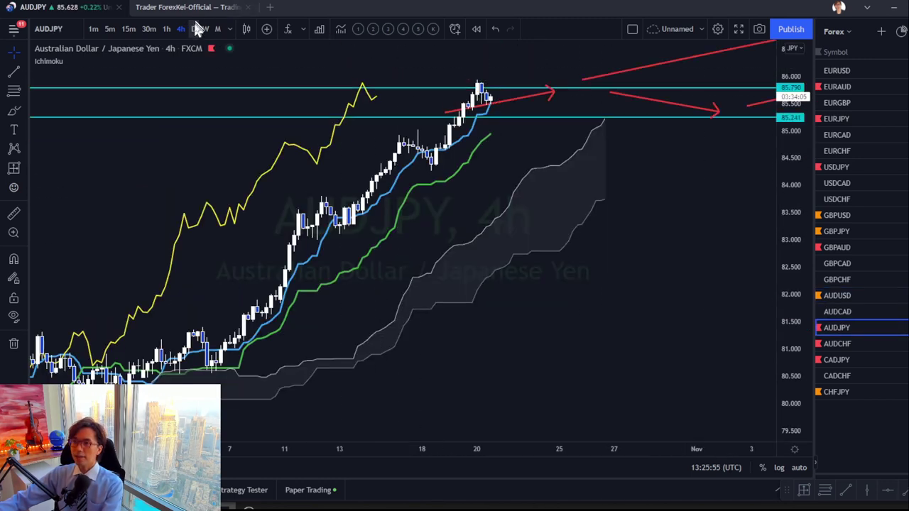
{"action": "left_click", "coordinate": [193, 29]}
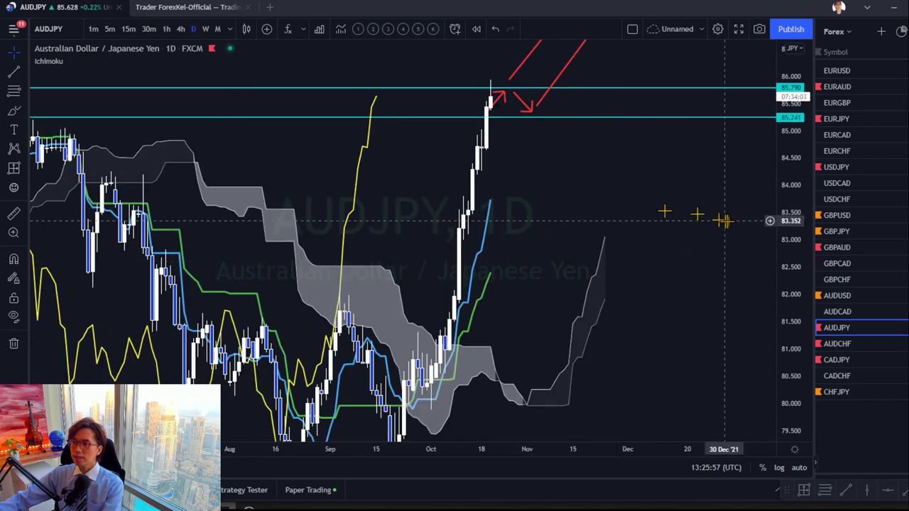
{"action": "left_click_drag", "start_coordinate": [799, 146], "coordinate": [777, 263]}
{"action": "left_click_drag", "start_coordinate": [629, 257], "coordinate": [644, 278]}
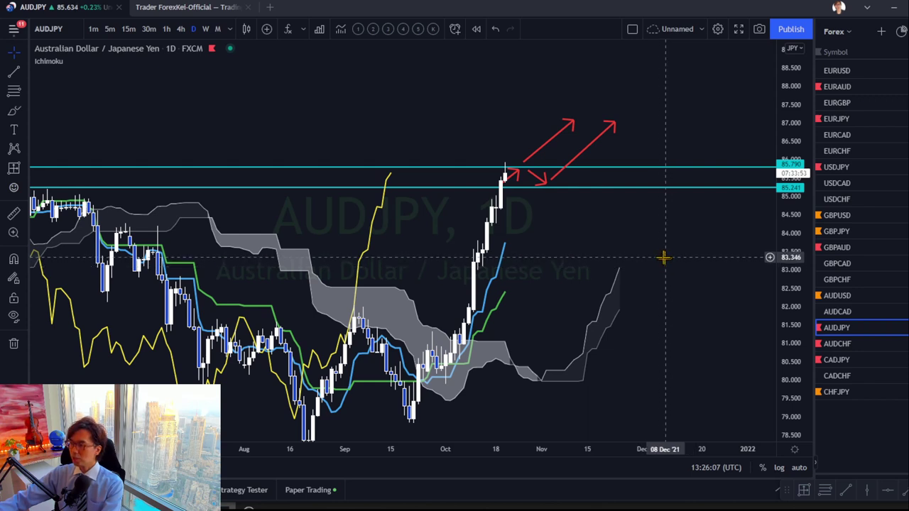
- Review AUDCHF's daily chart below 0.70000, then CADJPY's daily chart between its 91.180 and 93.154 lines
{"action": "left_click", "coordinate": [831, 344]}
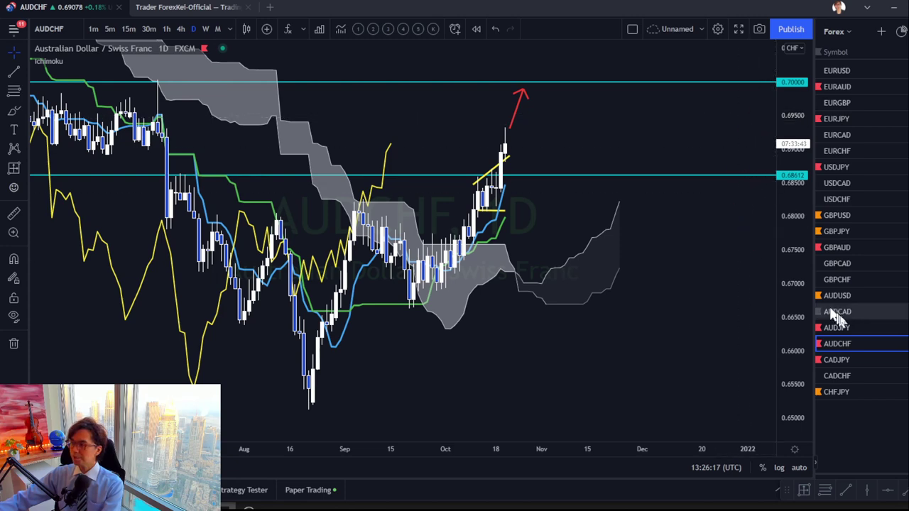
{"action": "left_click", "coordinate": [857, 362]}
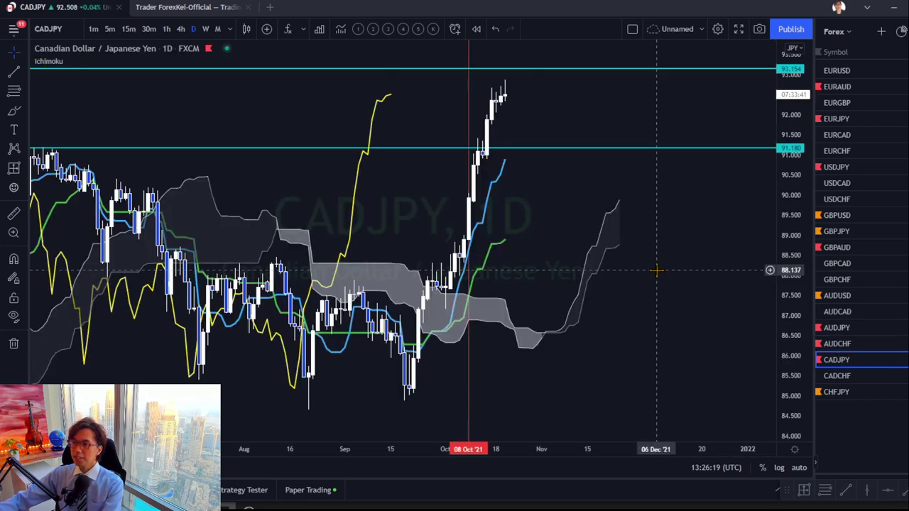
{"action": "left_click_drag", "start_coordinate": [609, 113], "coordinate": [569, 159]}
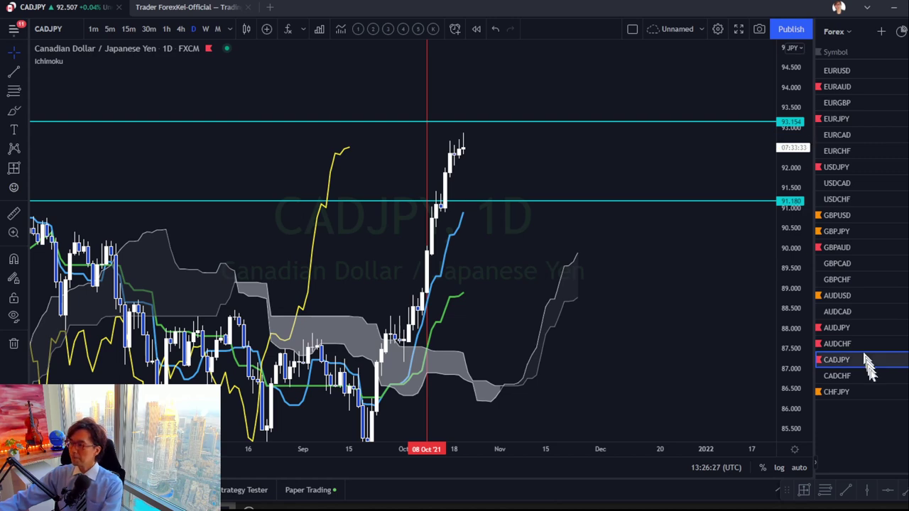
- Review CHFJPY on the daily and 4-hour charts, sketch a rise, a pullback to the trend line and an upward arrow labelled B, then clear it
{"action": "left_click", "coordinate": [863, 390]}
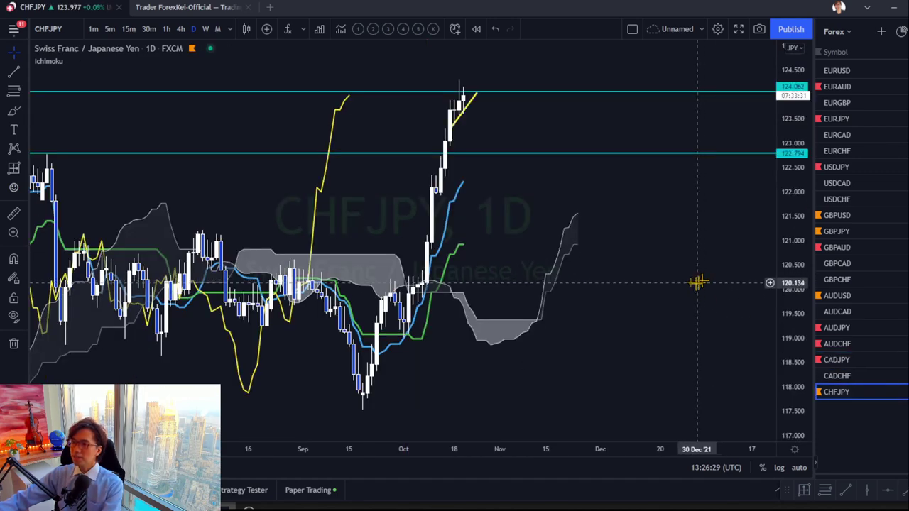
{"action": "left_click_drag", "start_coordinate": [477, 209], "coordinate": [473, 264]}
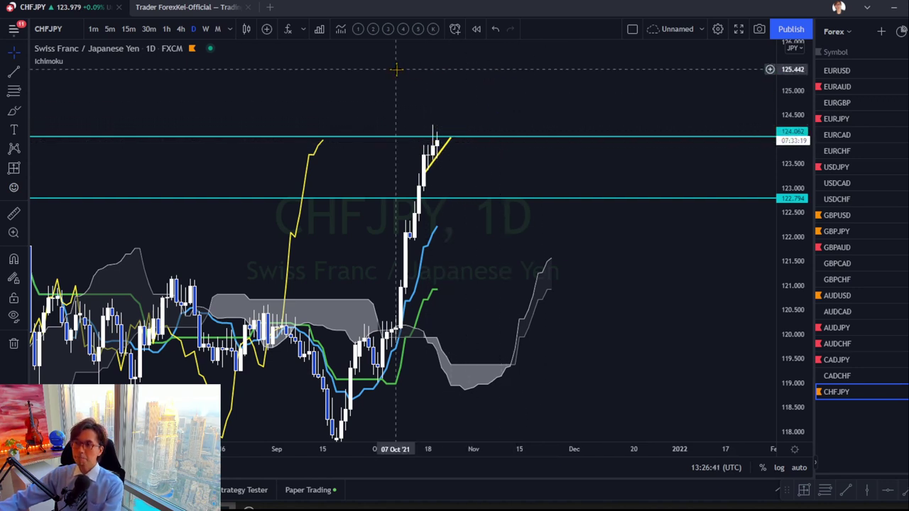
{"action": "left_click", "coordinate": [179, 30]}
{"action": "left_click_drag", "start_coordinate": [788, 284], "coordinate": [657, 236]}
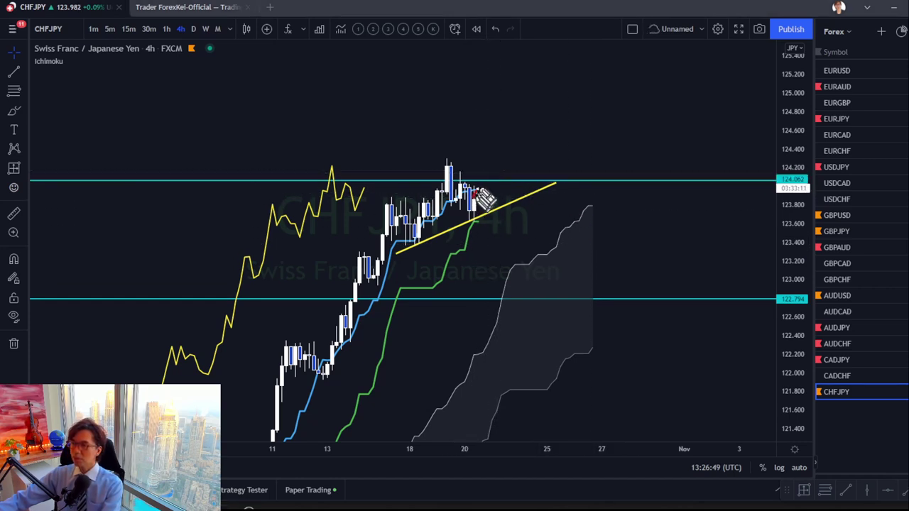
{"action": "left_click_drag", "start_coordinate": [547, 186], "coordinate": [581, 122]}
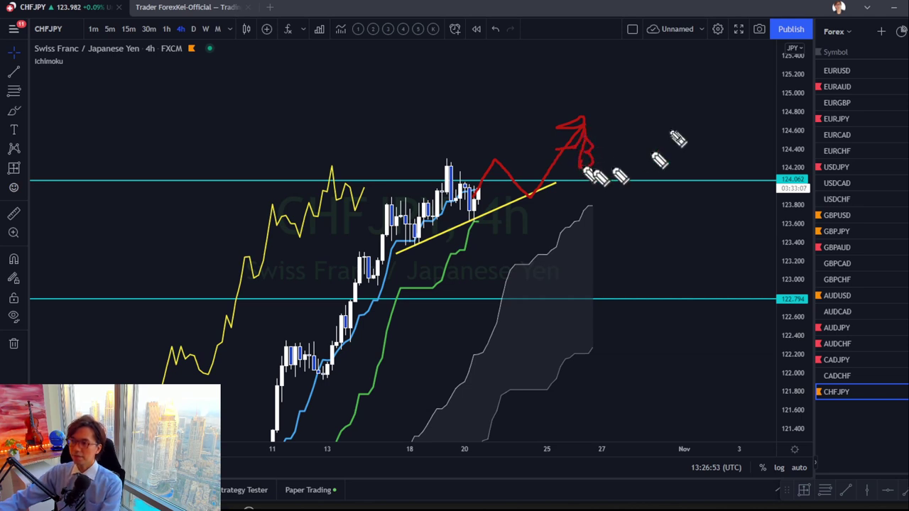
{"action": "key", "text": "Escape"}
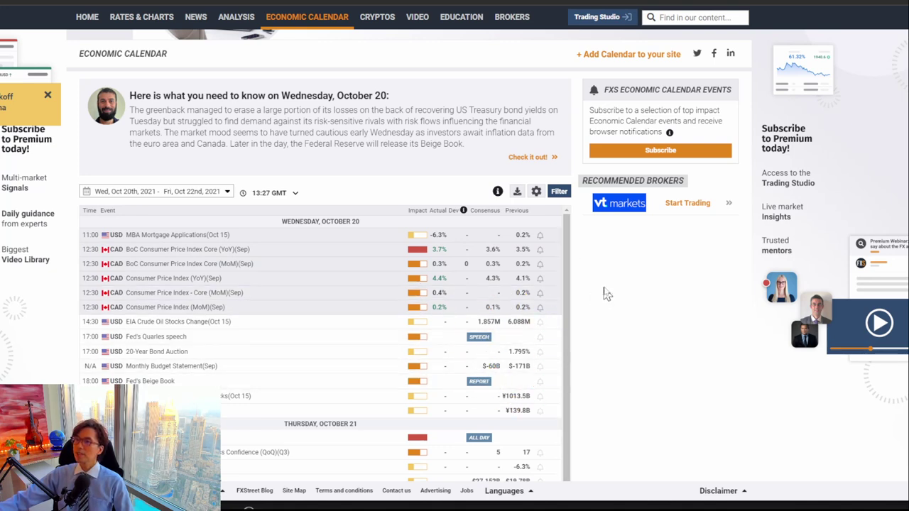
{"action": "mouse_move", "coordinate": [260, 21]}
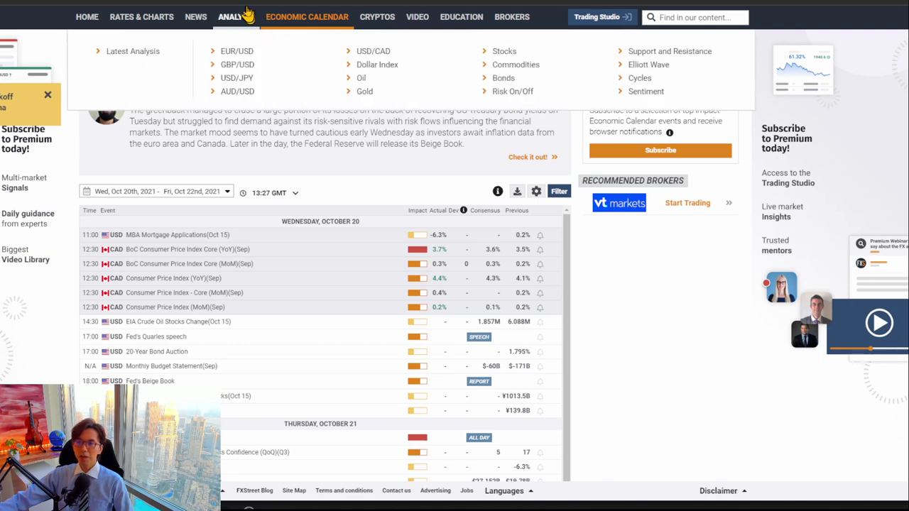